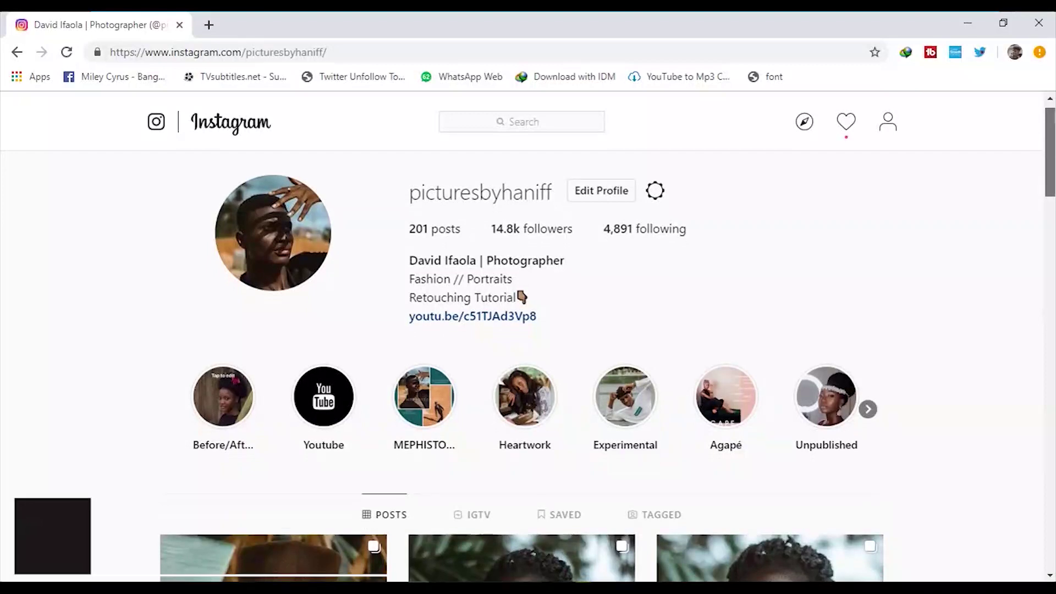
Step: Set Basic tones to Exposure +0.30, Contrast +13, Highlights -60, Shadows +34, Whites +7, Blacks -13
scroll(528, 341, "down", 3)
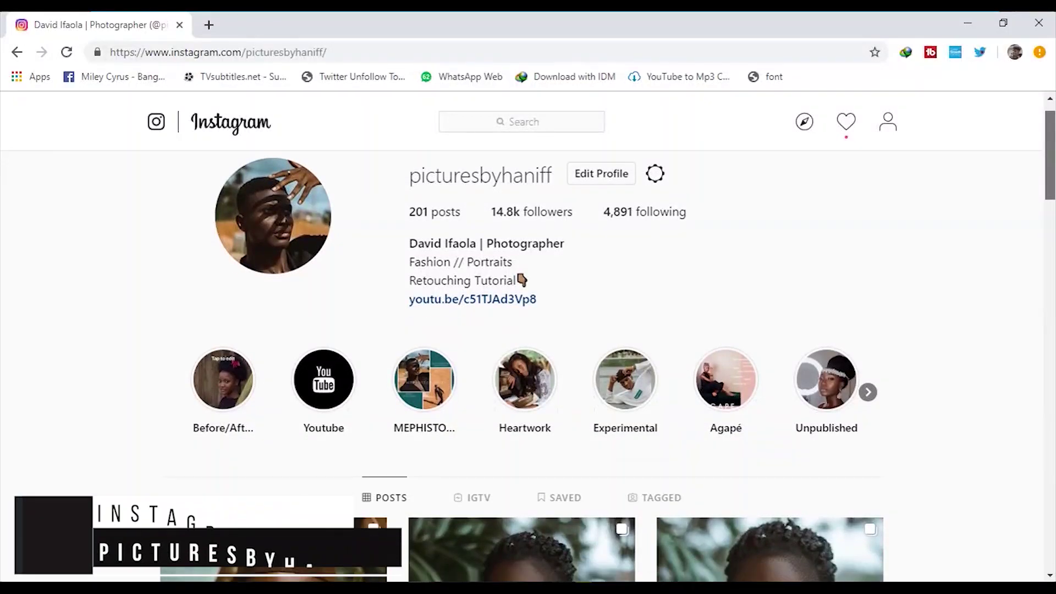
scroll(528, 358, "down", 10)
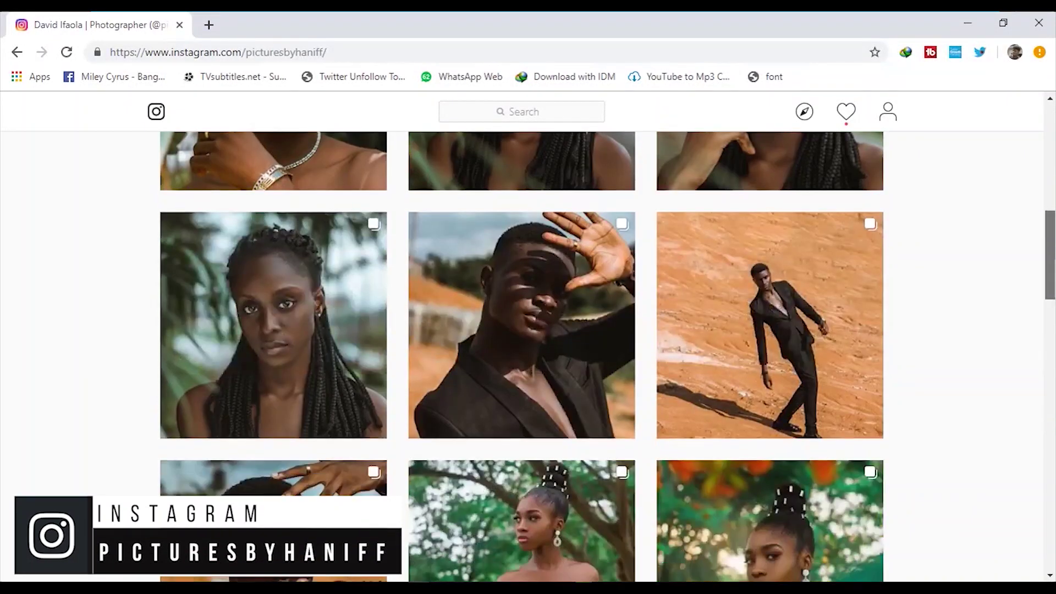
scroll(528, 358, "down", 11)
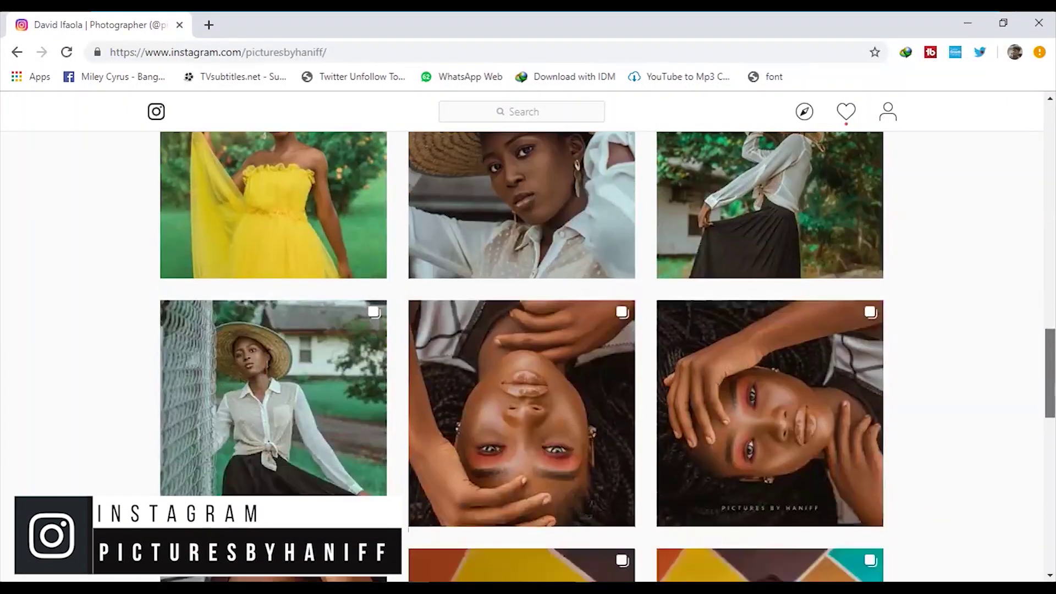
scroll(529, 358, "down", 8)
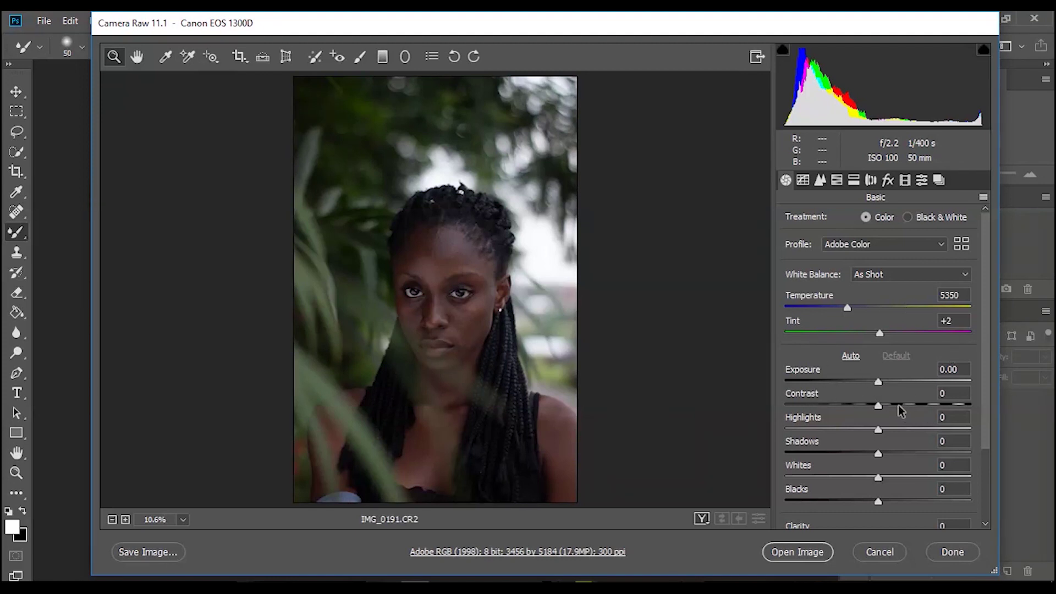
left_click_drag(879, 382, 886, 381)
left_click_drag(879, 405, 891, 405)
left_click_drag(878, 429, 822, 430)
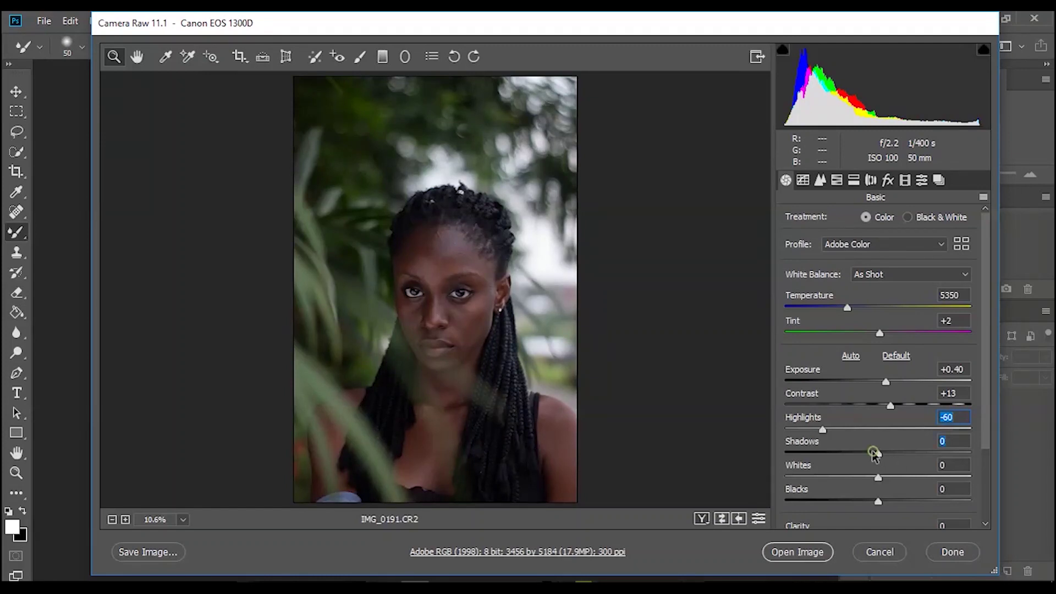
left_click_drag(875, 452, 909, 453)
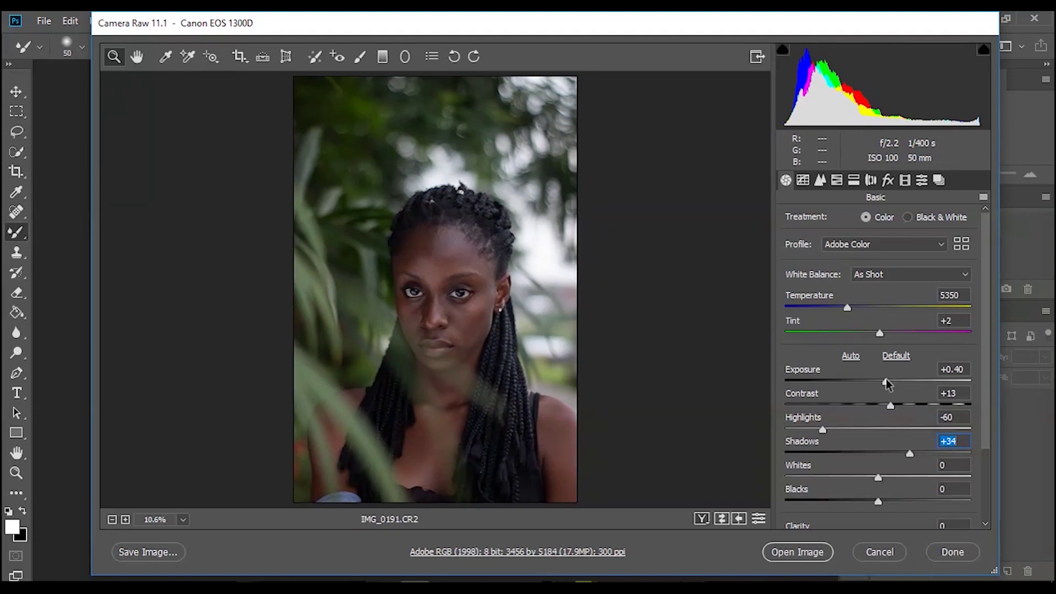
left_click_drag(887, 382, 883, 381)
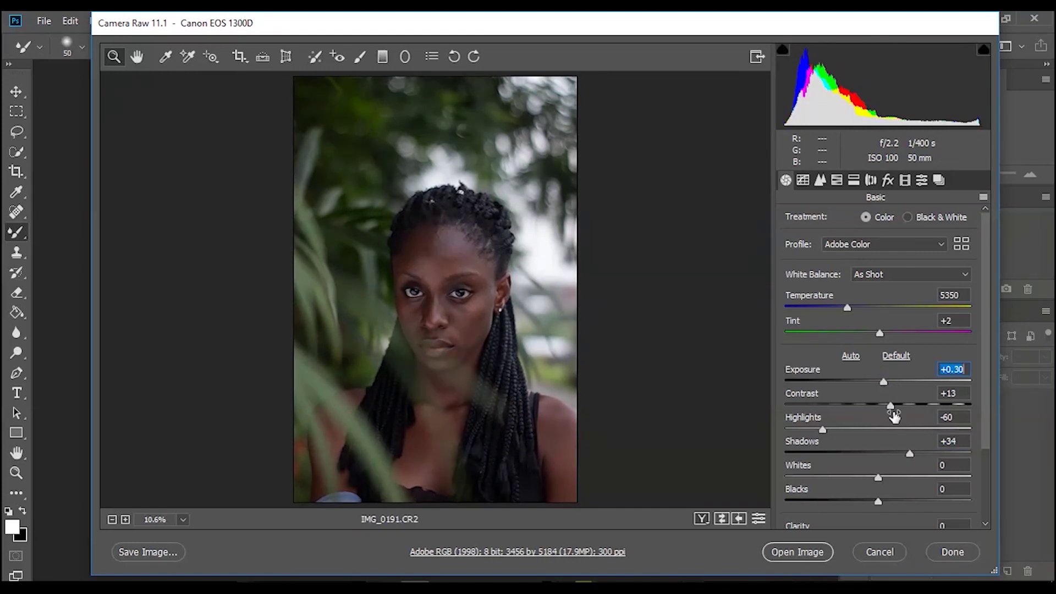
left_click_drag(879, 476, 866, 502)
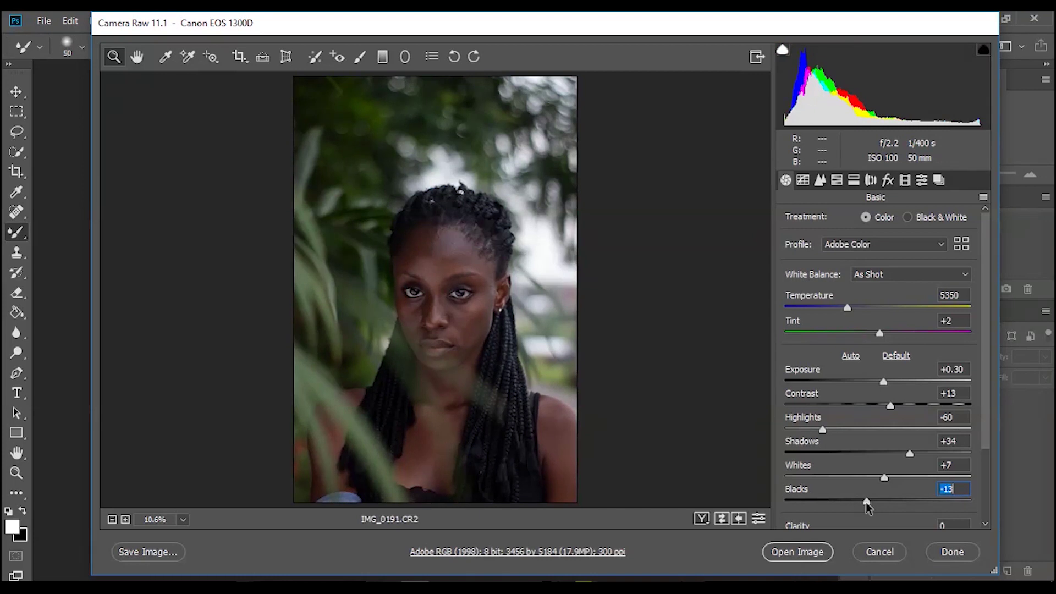
left_click_drag(984, 426, 984, 496)
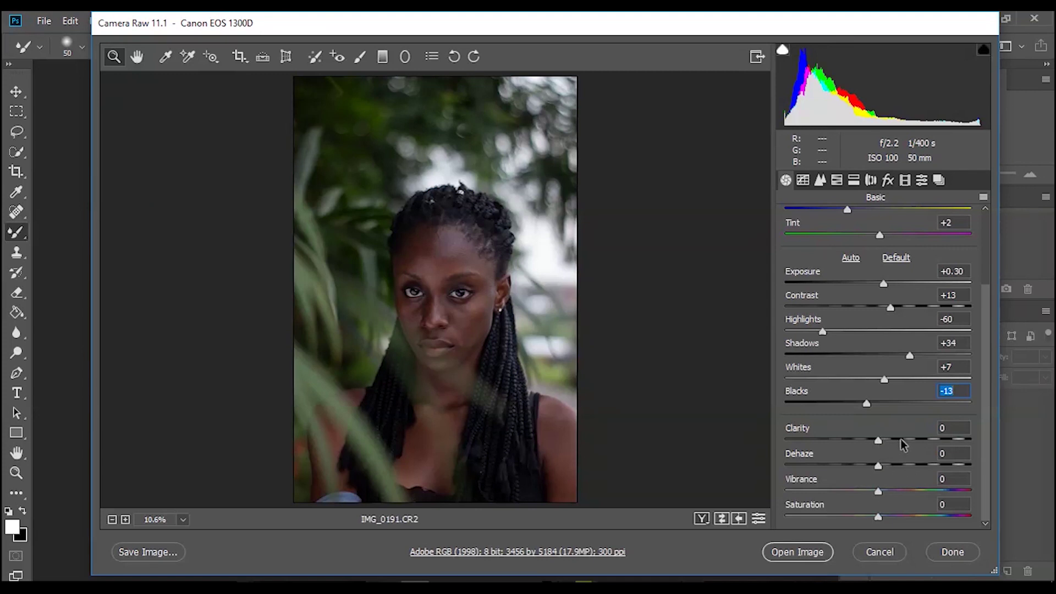
Step: Rework the sliders to Exposure +0.15, Highlights -68, Shadows +54 and Clarity +4
left_click_drag(985, 338, 982, 361)
left_click_drag(909, 355, 896, 359)
key("Up")
key("Up")
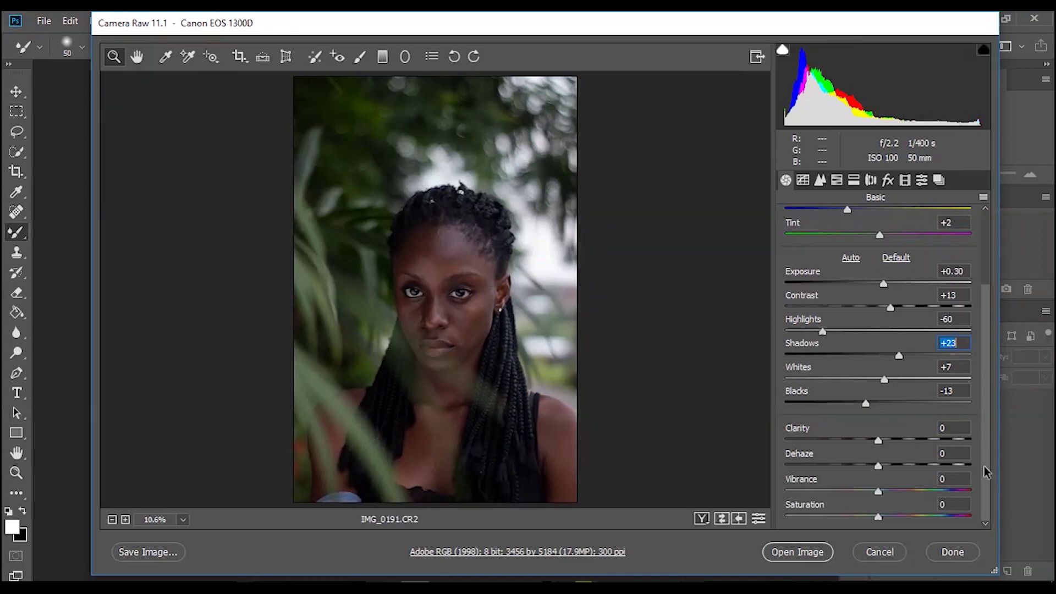
left_click_drag(895, 439, 881, 444)
left_click(866, 402)
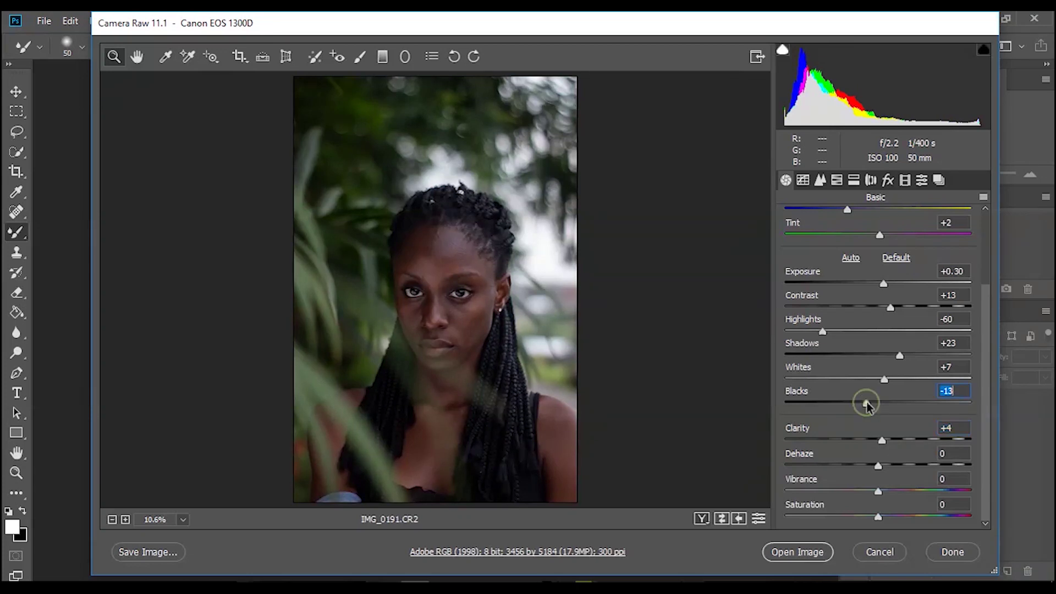
left_click_drag(908, 358, 914, 358)
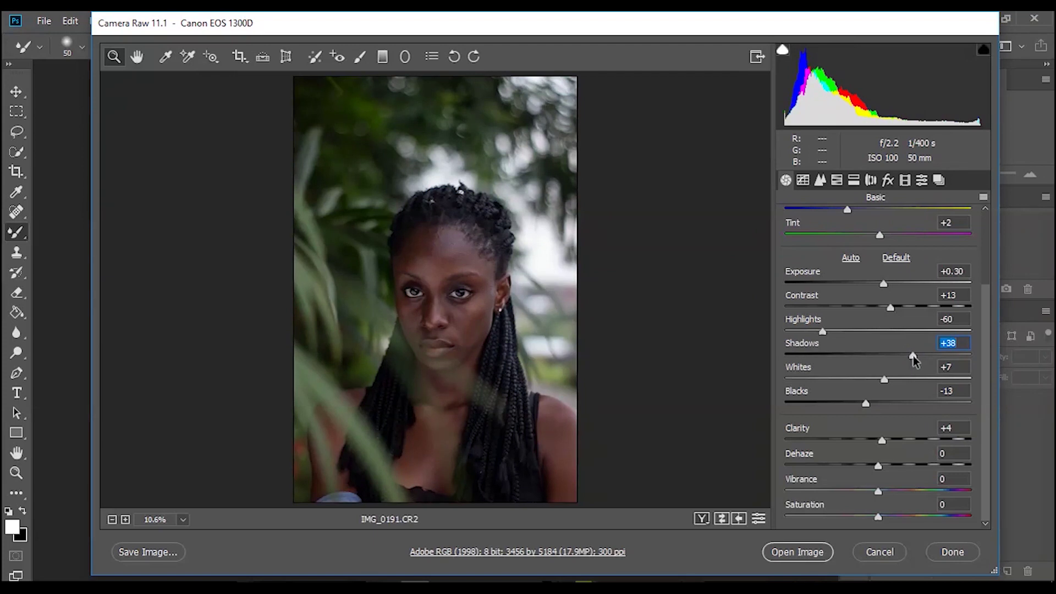
left_click_drag(885, 285, 884, 282)
left_click_drag(824, 331, 816, 334)
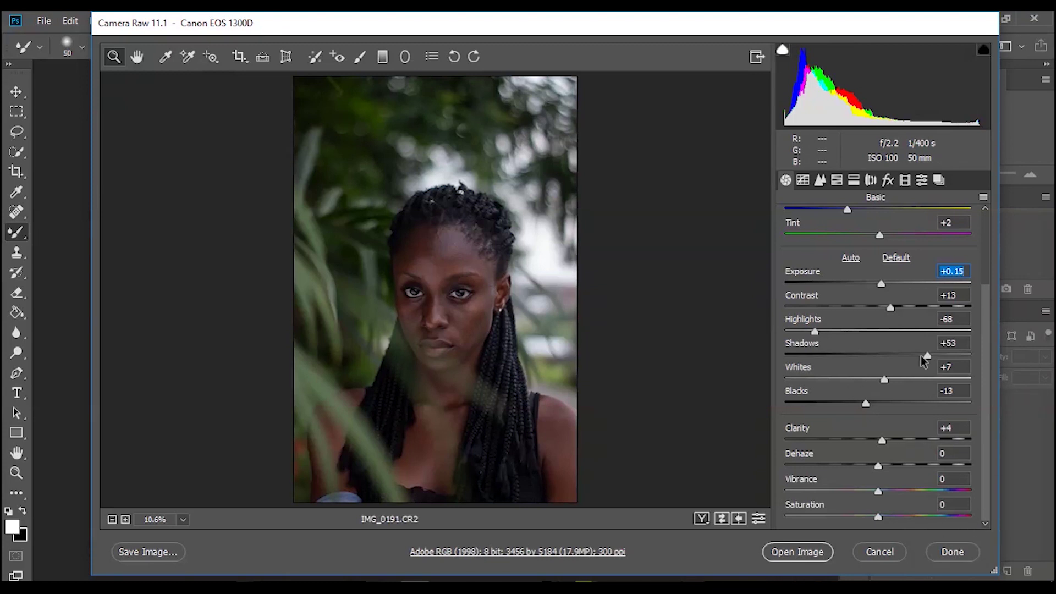
left_click_drag(927, 357, 928, 358)
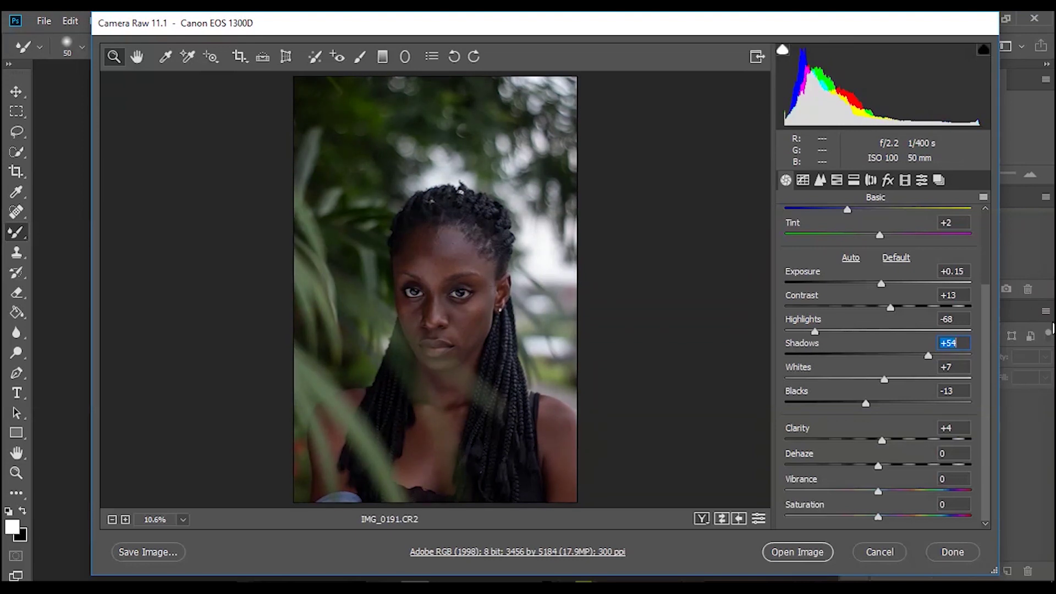
Step: Warm the white balance Temperature to 5450
scroll(983, 264, "up", 1)
scroll(982, 259, "up", 2)
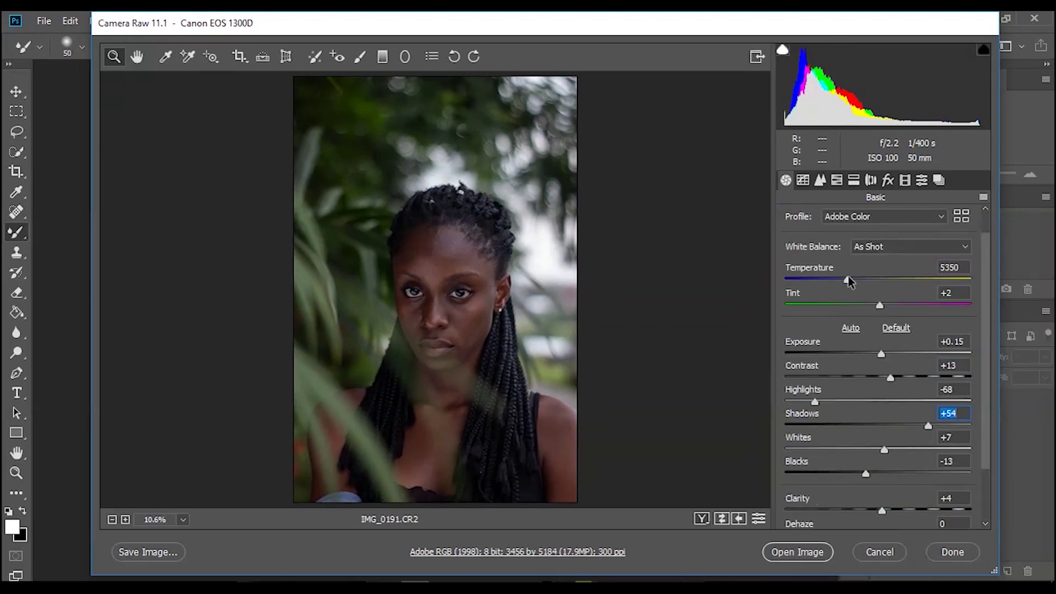
left_click_drag(848, 278, 852, 279)
Step: Look through the Tone Curve and Detail settings, ending on the HSL/Grayscale adjustments
left_click(803, 181)
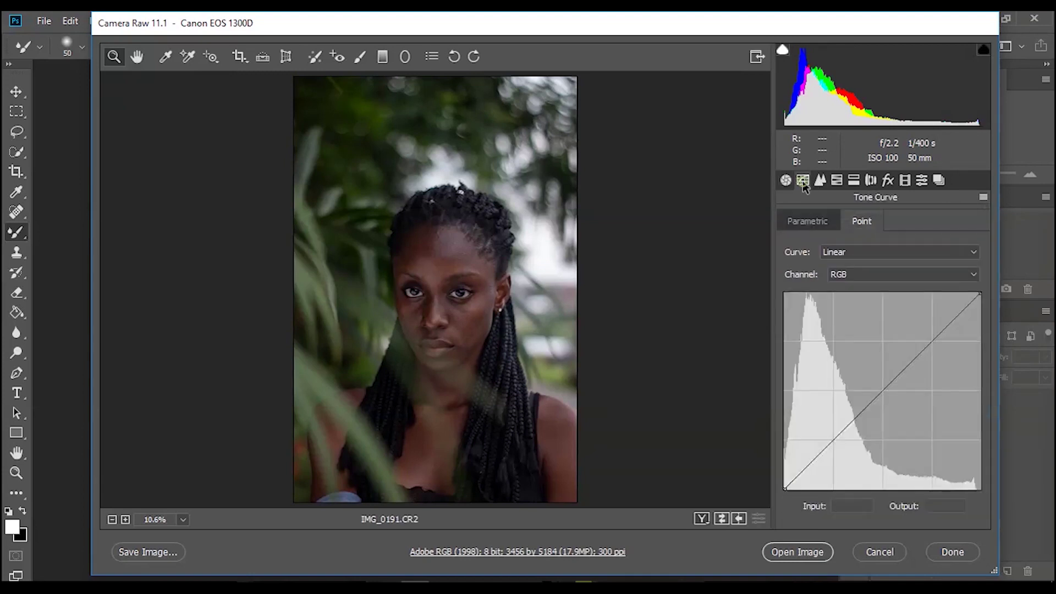
left_click(820, 180)
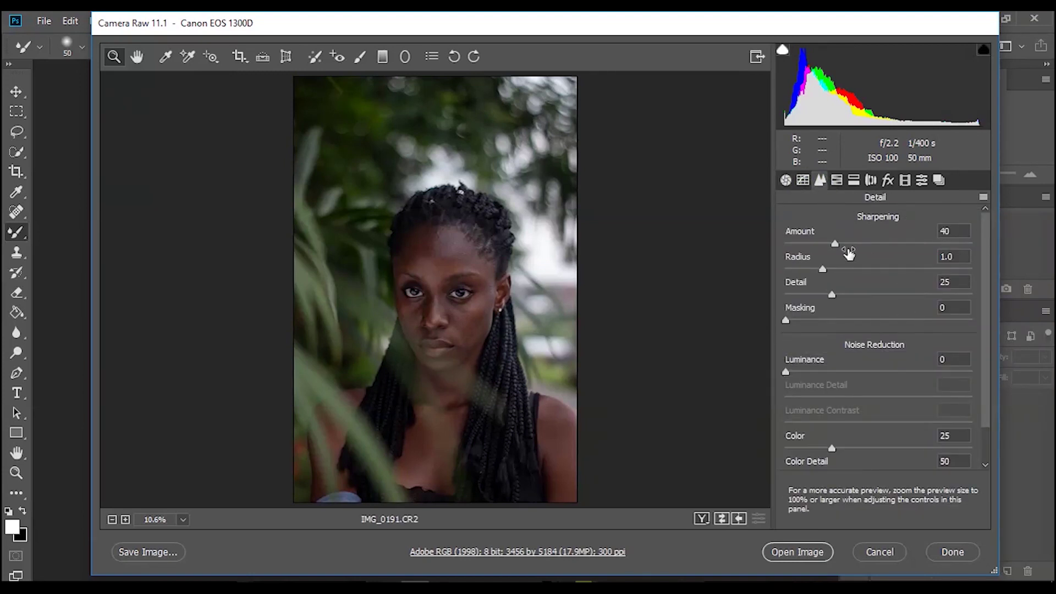
left_click(837, 182)
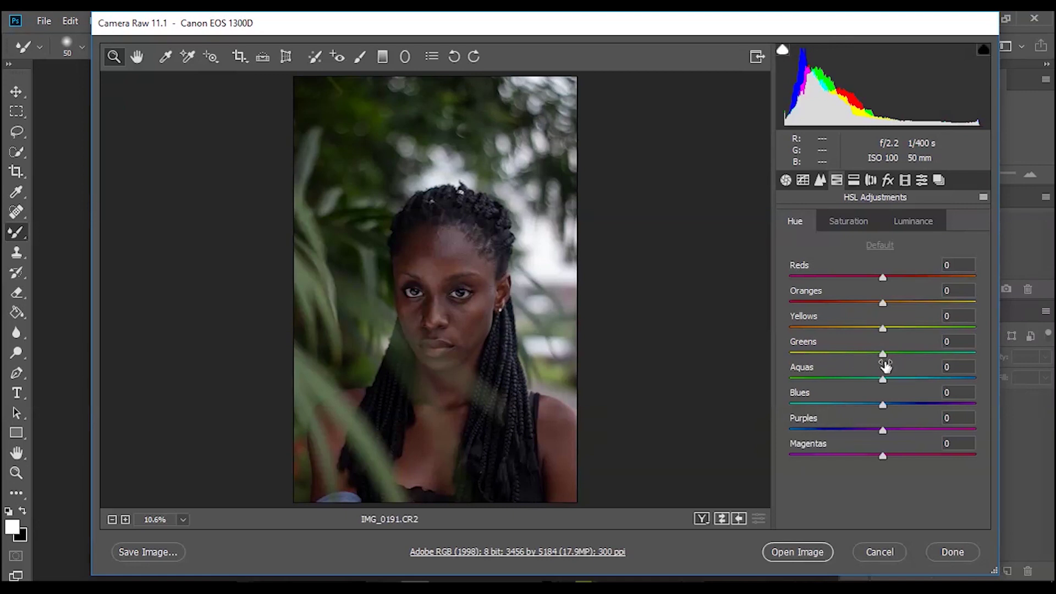
Step: Shift the Greens hue to +10 and lower the Greens saturation to -2
left_click_drag(883, 354, 891, 427)
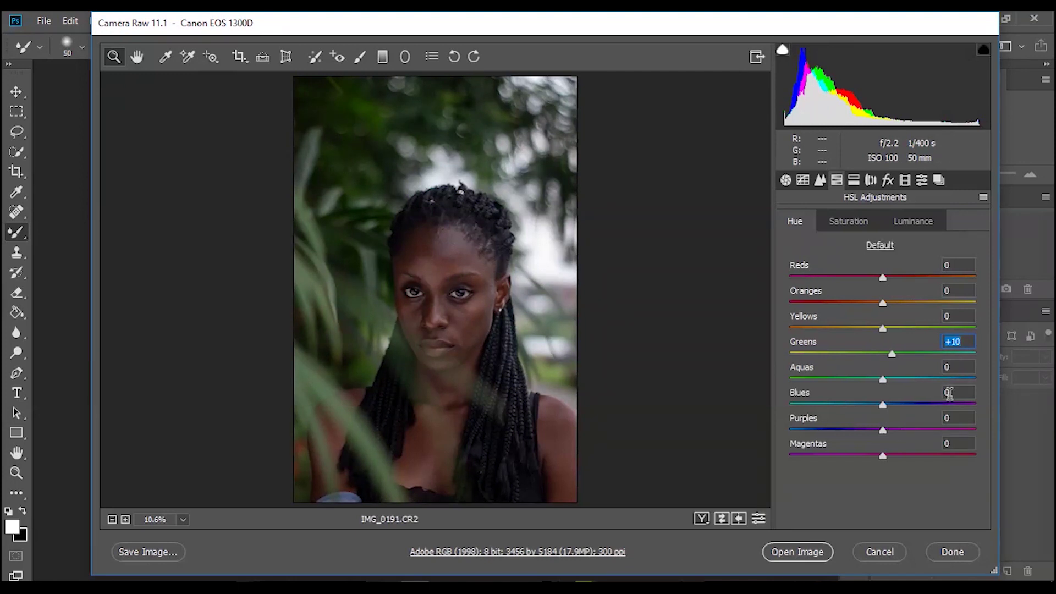
left_click(848, 221)
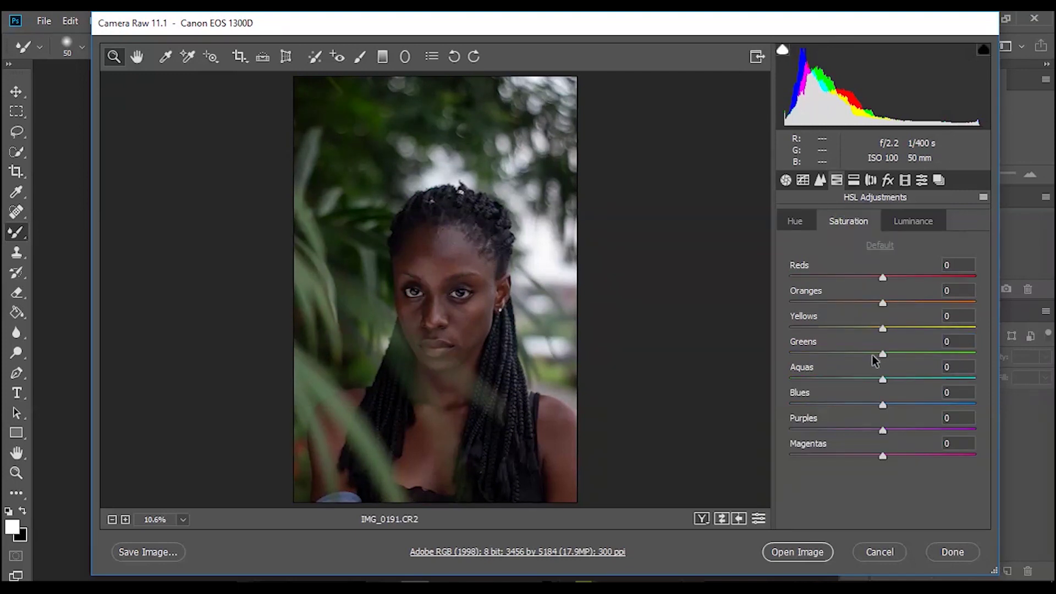
mouse_move(883, 354)
left_mouse_down()
mouse_move(874, 356)
mouse_move(882, 354)
left_mouse_up()
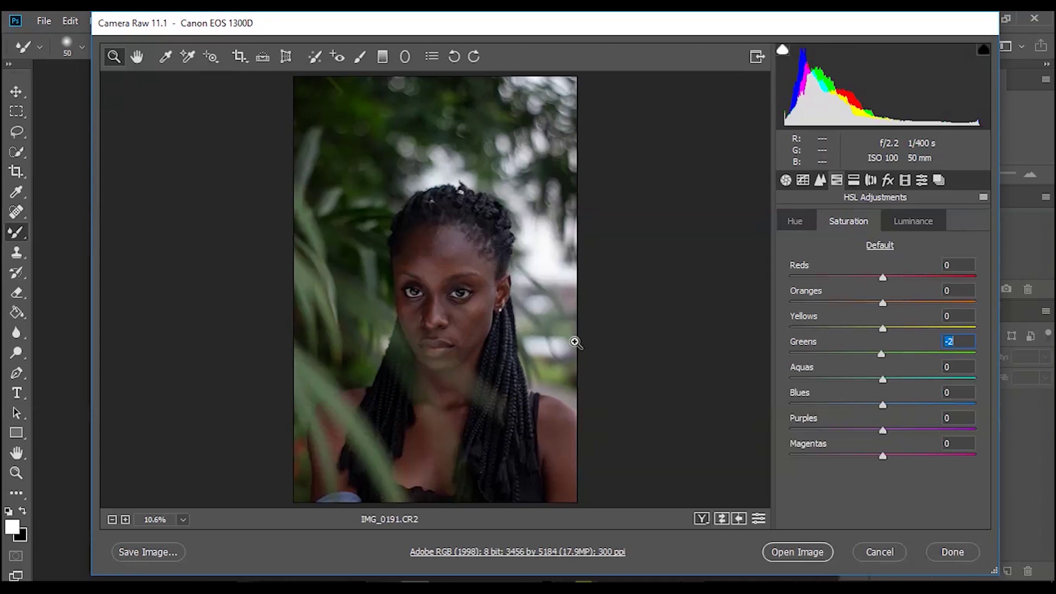
left_click(855, 182)
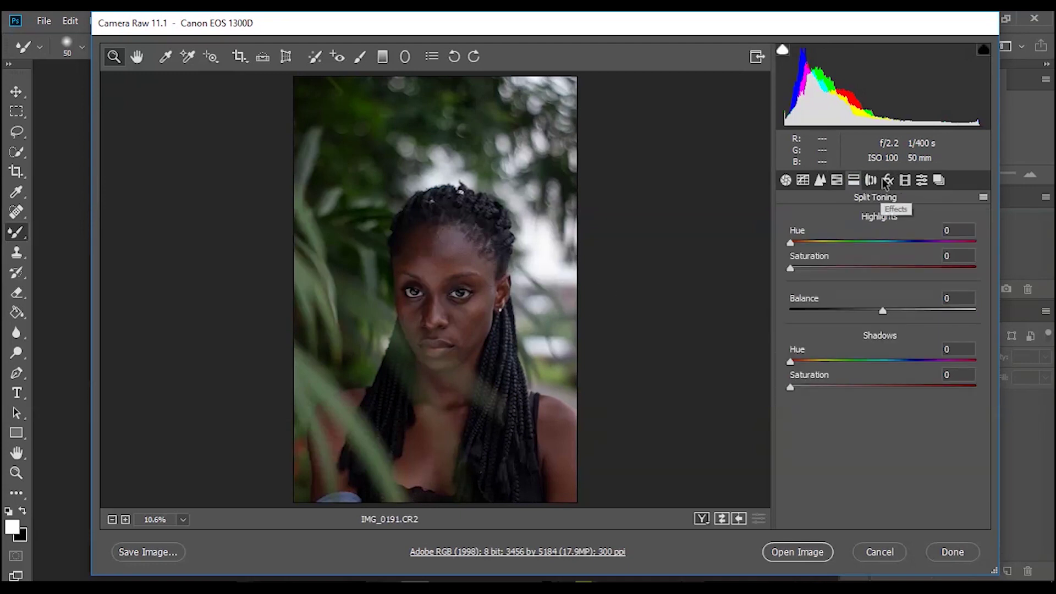
Step: Review the Lens Corrections, Effects, Calibration and Presets settings, then open IMG_0191.CR2 in Photoshop
left_click(872, 182)
left_click(849, 219)
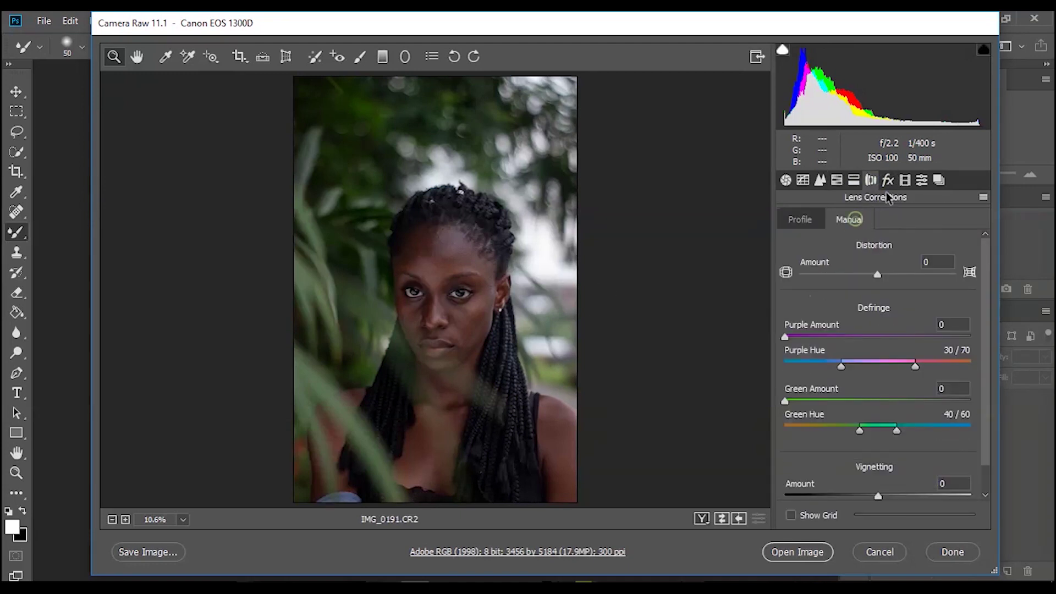
left_click(889, 181)
left_click(909, 186)
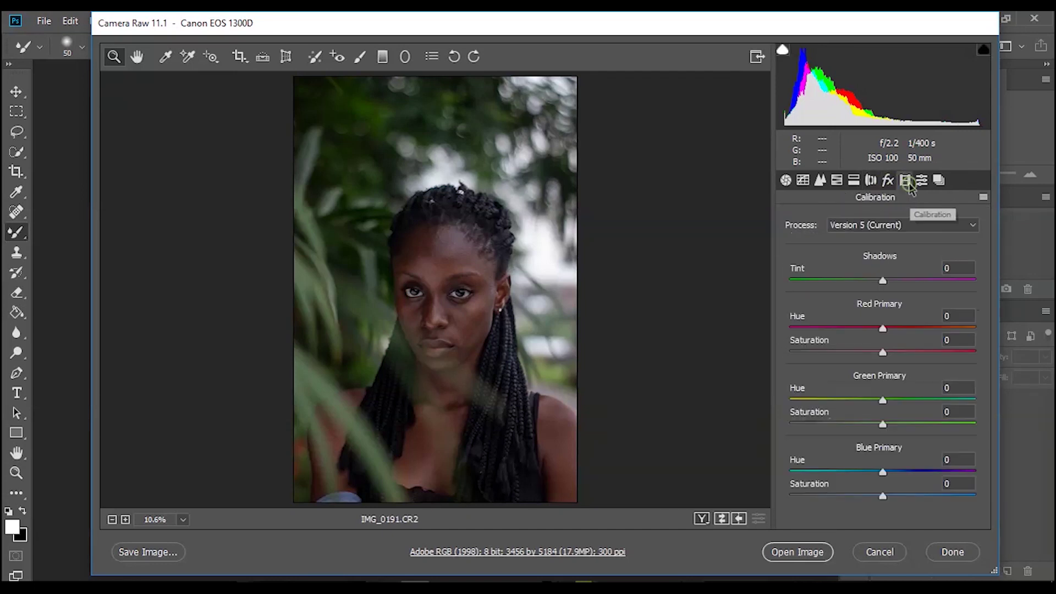
left_click(926, 185)
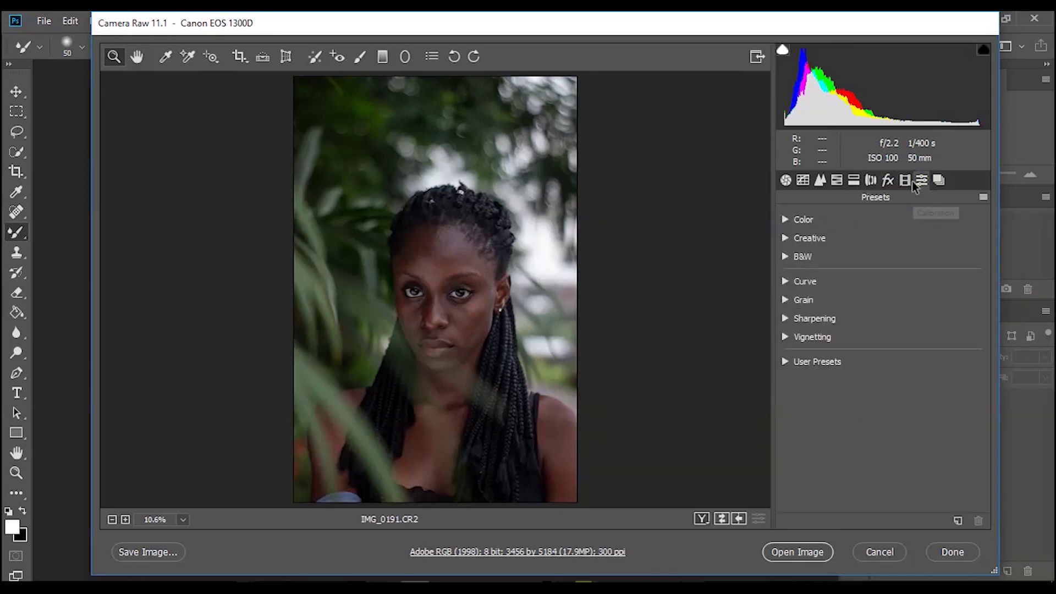
left_click(908, 184)
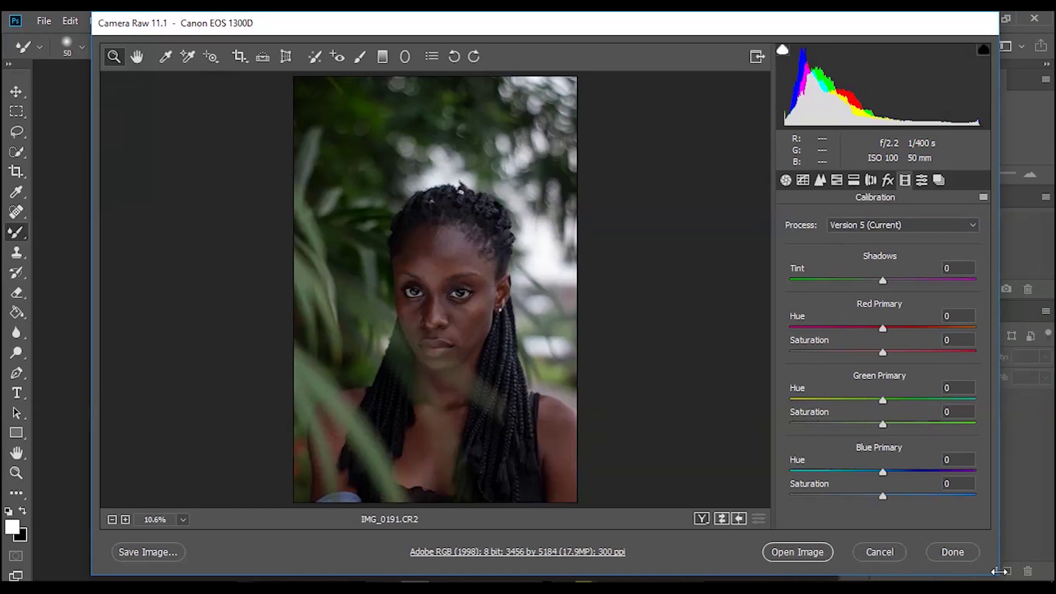
left_click(802, 552)
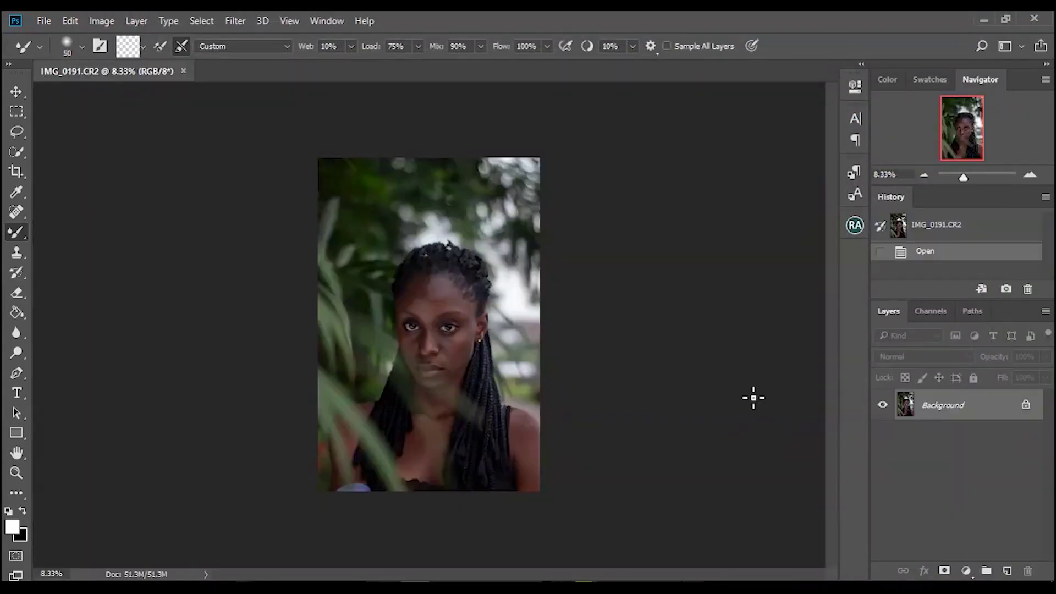
Step: Duplicate the Background to Layer 1, zoom in on the forehead, and pick the Spot Healing Brush
key("ctrl+0")
key("ctrl+j")
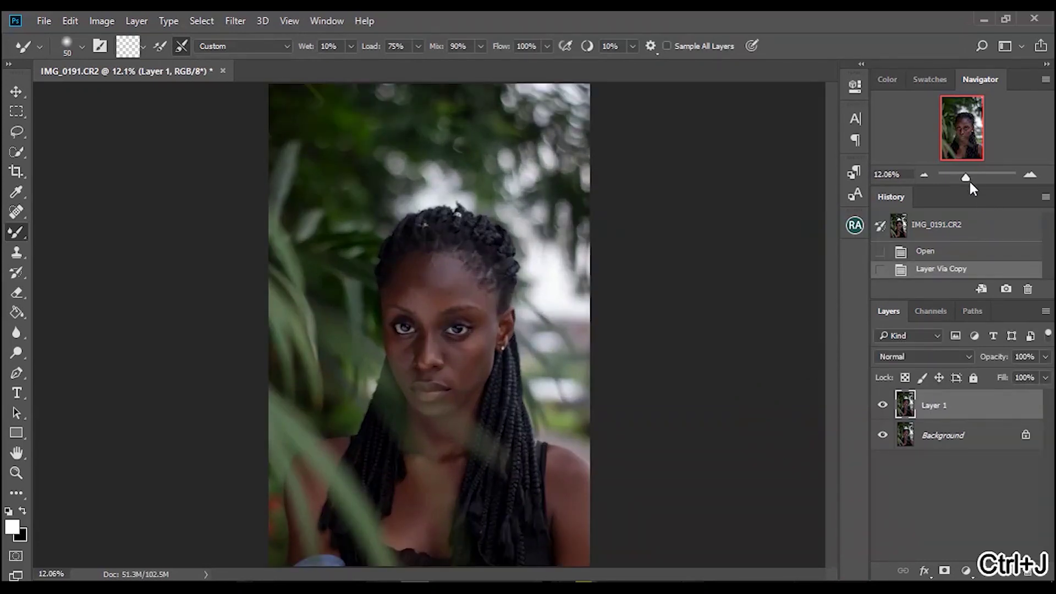
left_click_drag(966, 173, 972, 174)
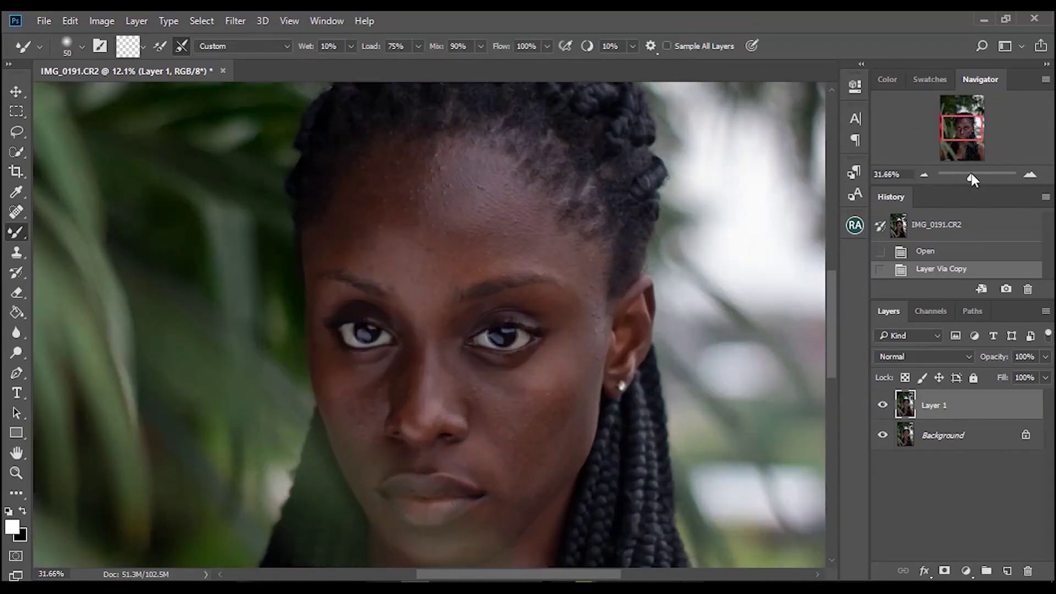
mouse_move(833, 318)
left_mouse_down()
mouse_move(834, 328)
mouse_move(839, 306)
left_mouse_up()
left_click_drag(971, 176, 977, 180)
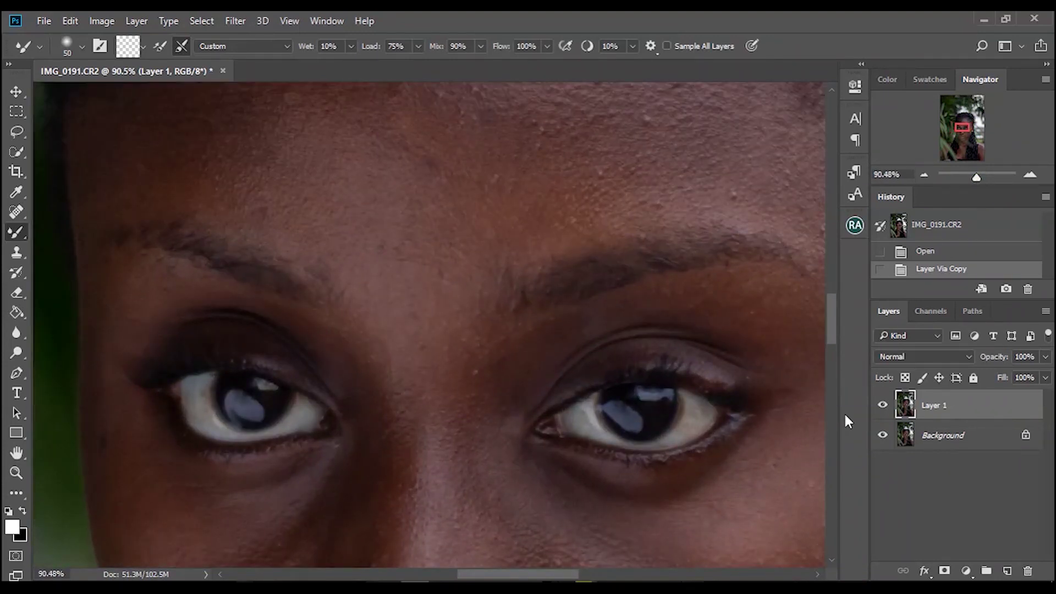
left_click_drag(833, 335, 833, 311)
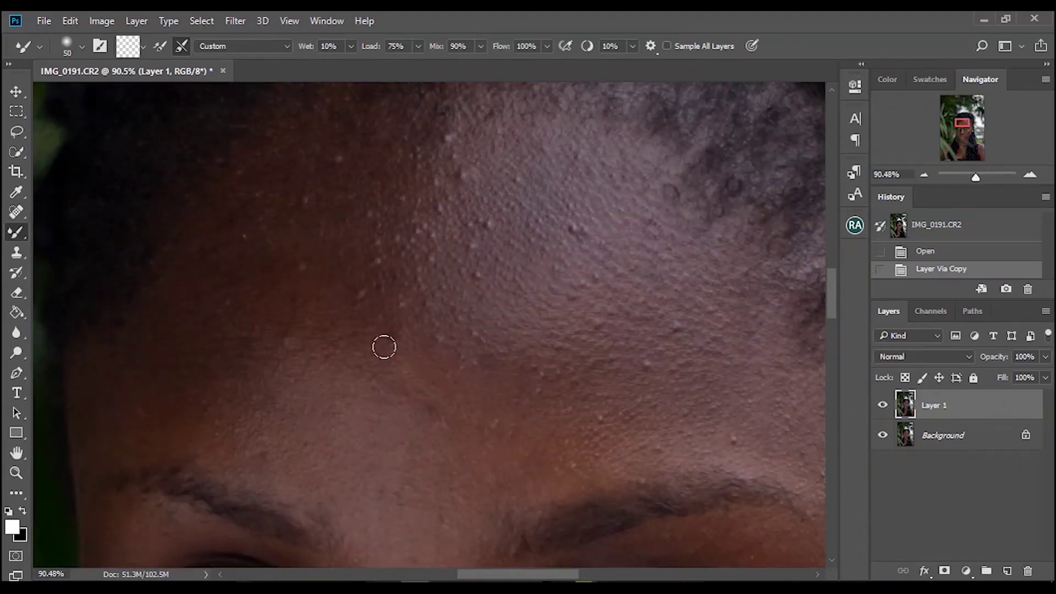
left_click(16, 211)
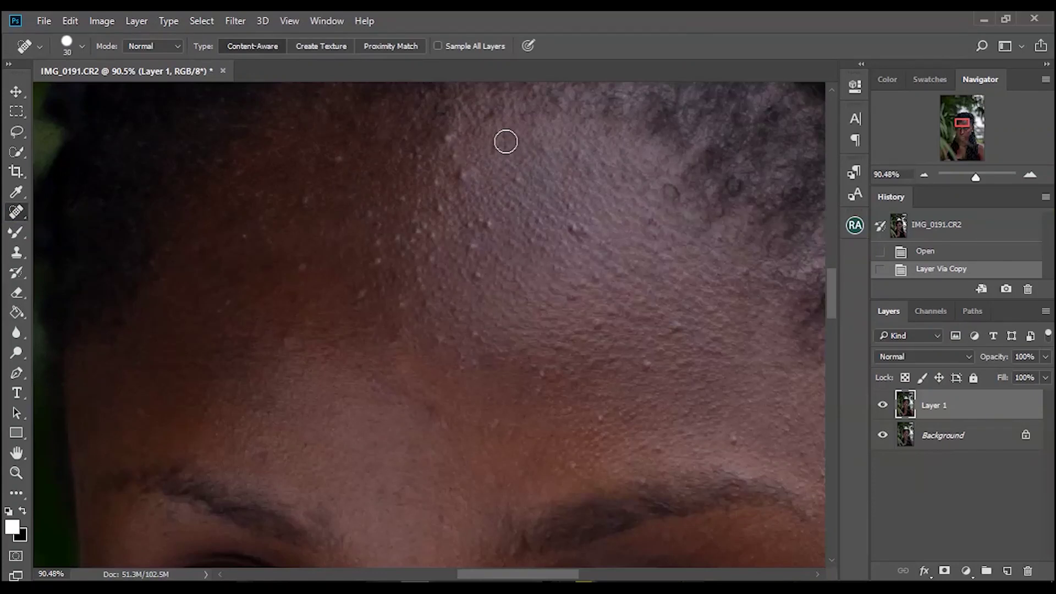
Step: Spot-heal the seven small blemishes across the forehead
left_click_drag(976, 179, 977, 175)
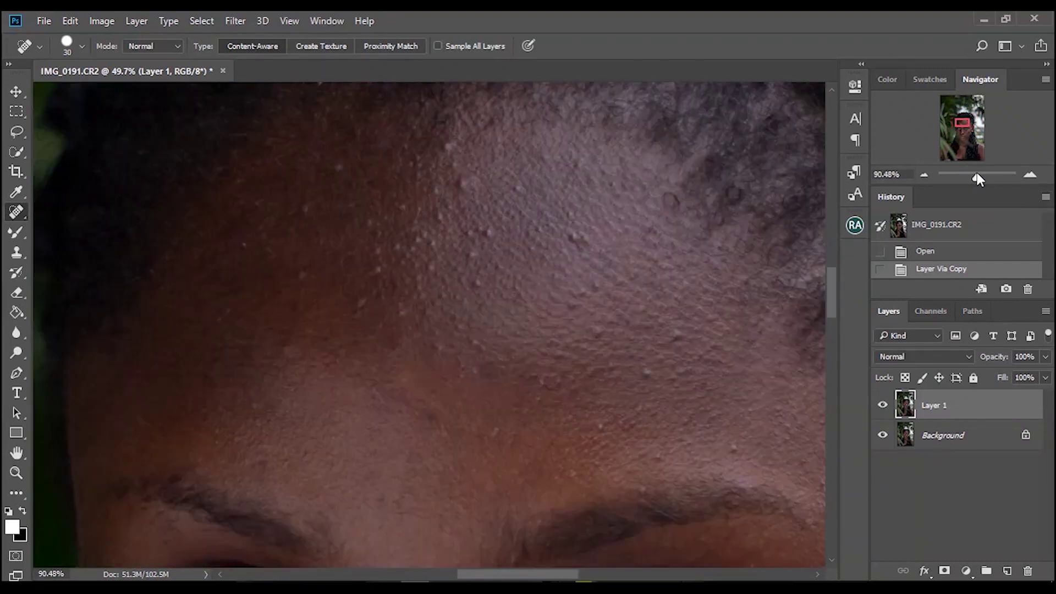
left_click(457, 365)
left_click(401, 308)
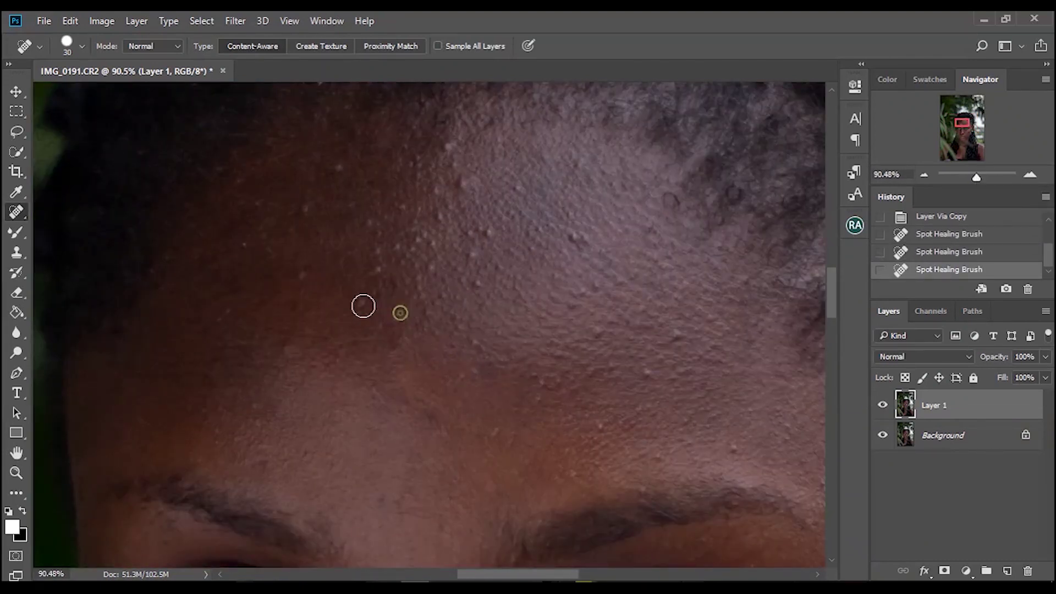
left_click(382, 238)
left_click(308, 213)
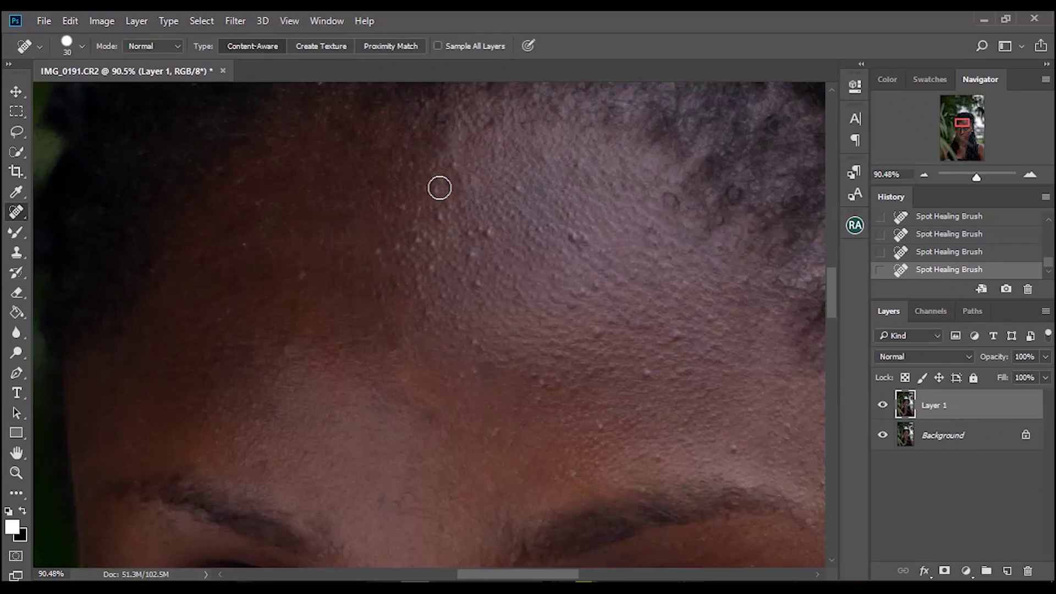
left_click(397, 247)
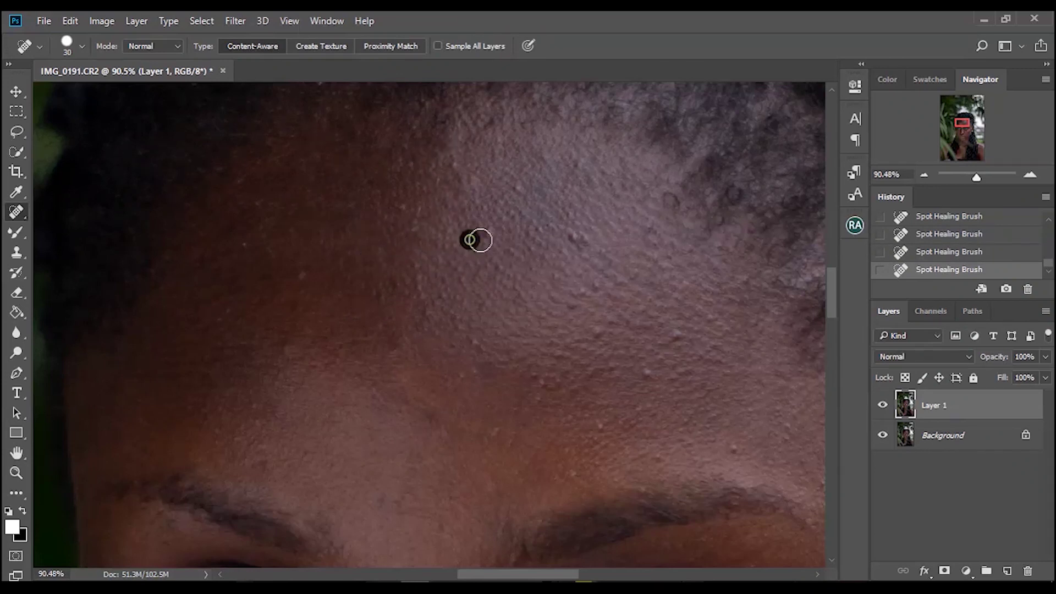
left_click(575, 299)
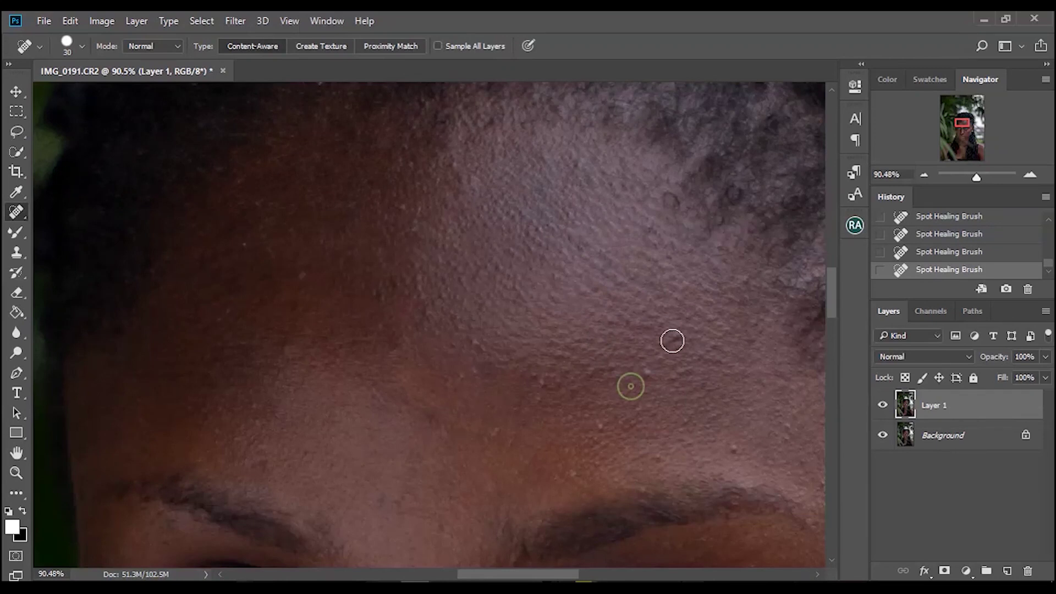
left_click(647, 371)
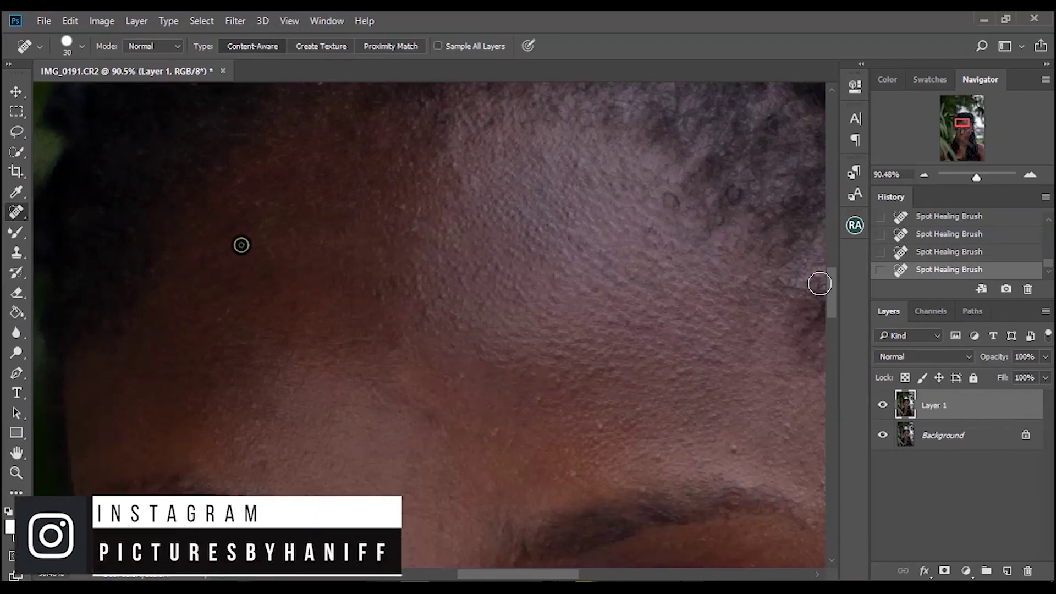
scroll(608, 354, "down", 3)
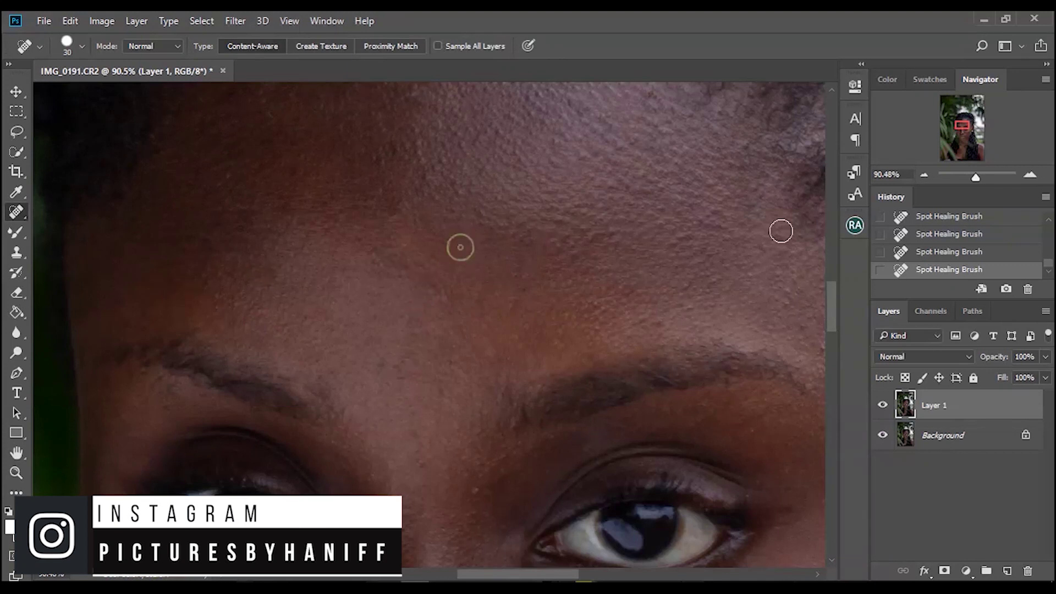
Step: Heal the dark spots on the left and right cheeks, then zoom out to the whole photo
left_click_drag(976, 177, 972, 177)
left_click_drag(835, 299, 835, 318)
left_click_drag(973, 176, 975, 177)
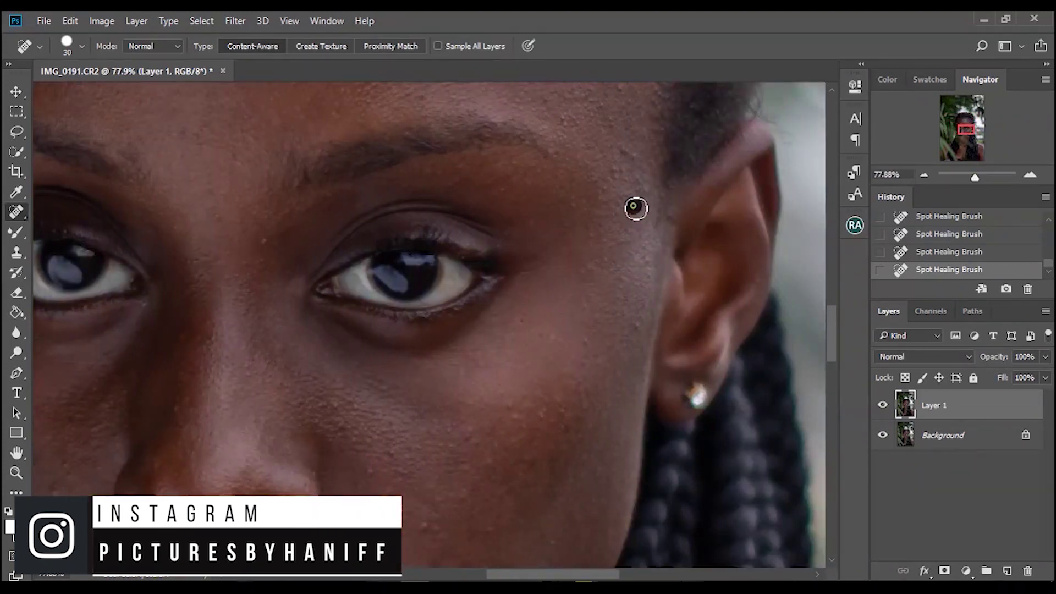
left_click_drag(831, 323, 829, 304)
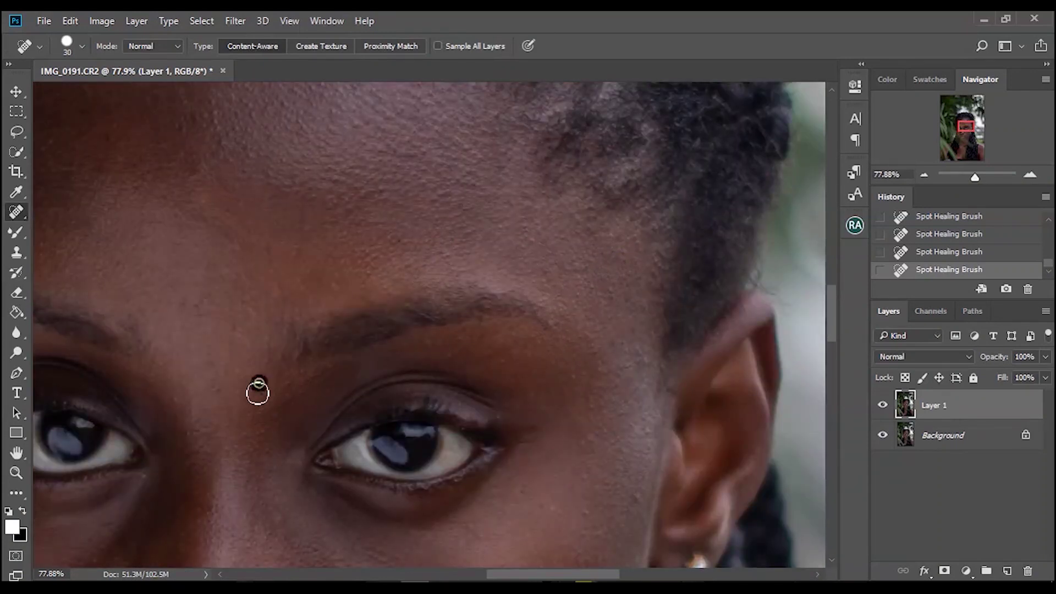
left_click_drag(509, 578, 449, 578)
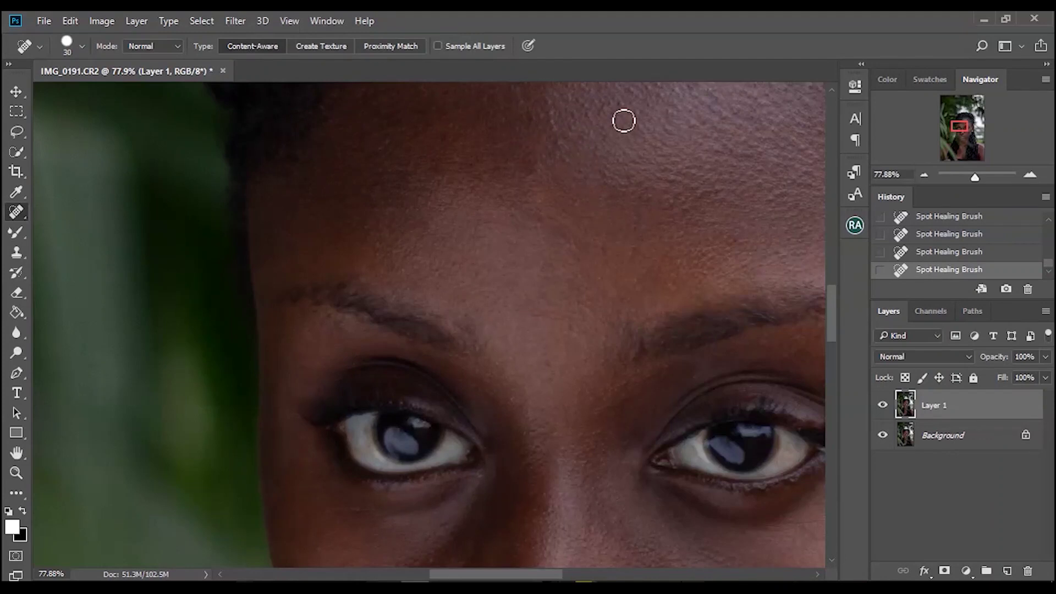
scroll(960, 127, "down", 2)
scroll(443, 361, "down", 5)
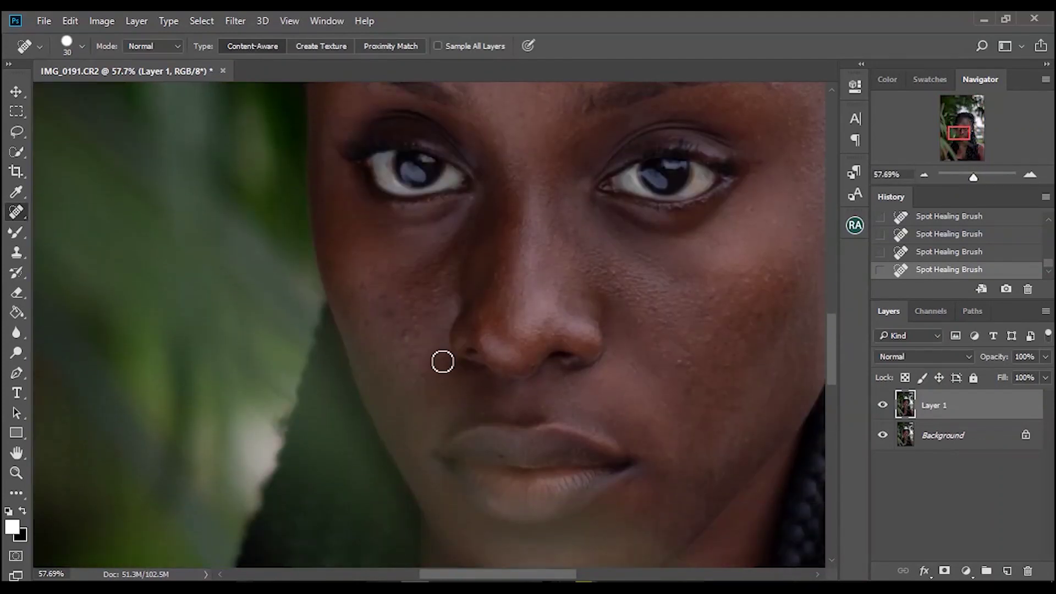
left_click(408, 331)
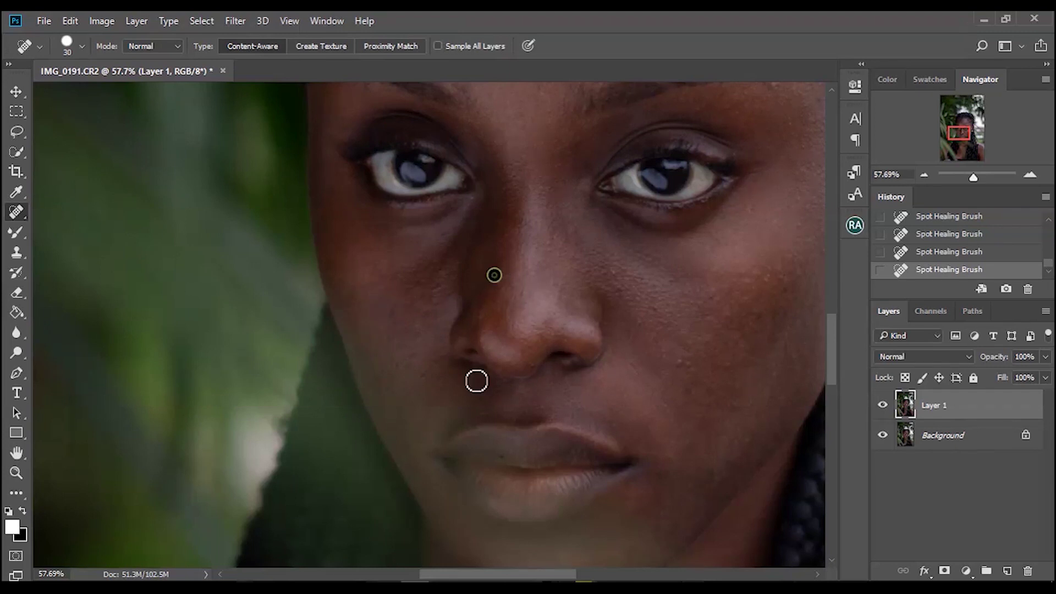
left_click_drag(629, 364, 653, 393)
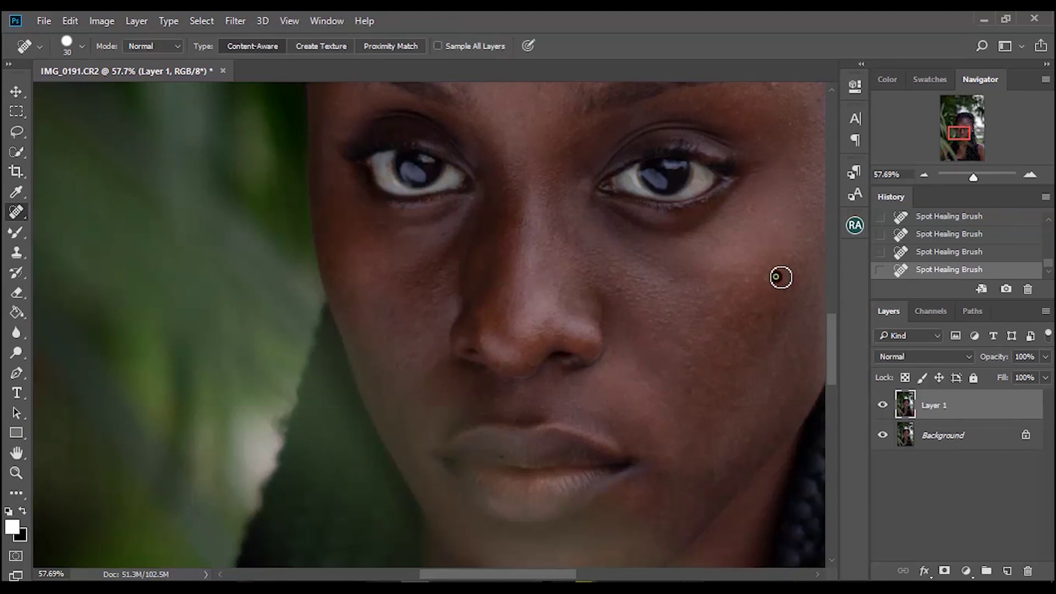
scroll(475, 315, "down", 3)
scroll(573, 564, "right", 4)
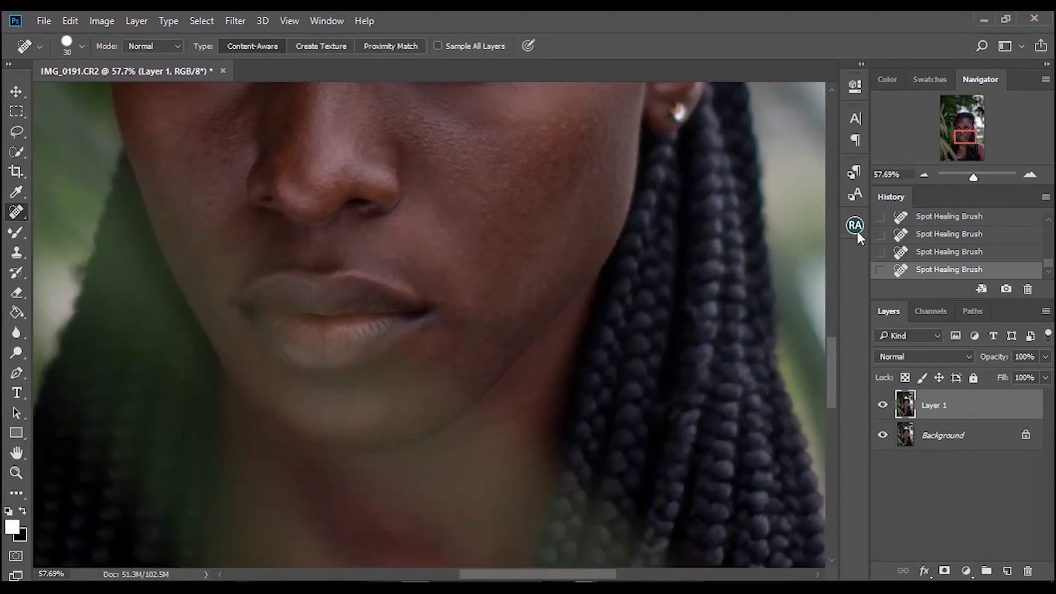
scroll(587, 412, "up", 5)
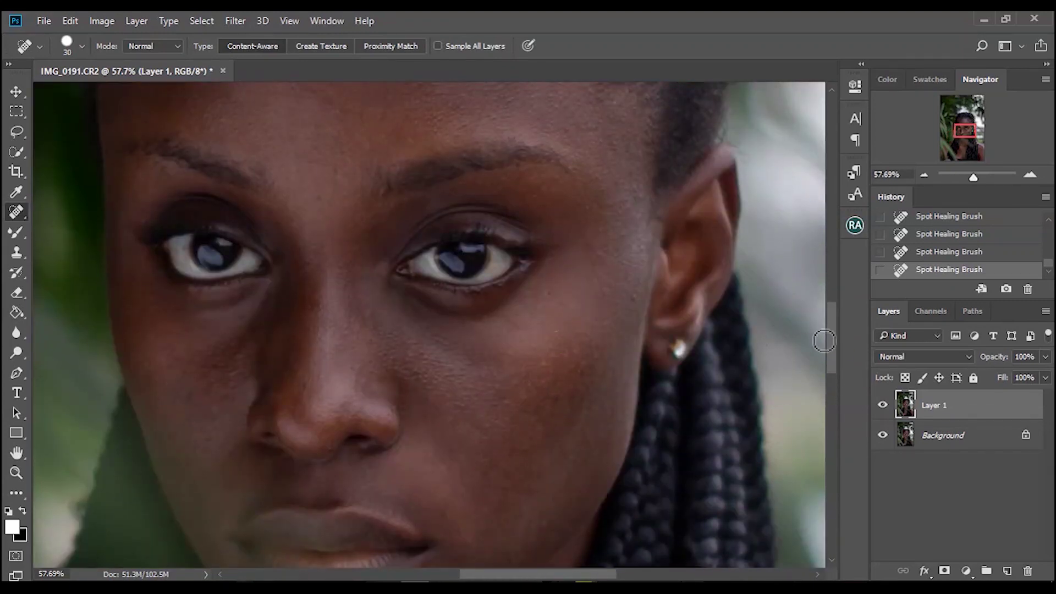
scroll(565, 330, "up", 3)
left_click_drag(973, 175, 966, 176)
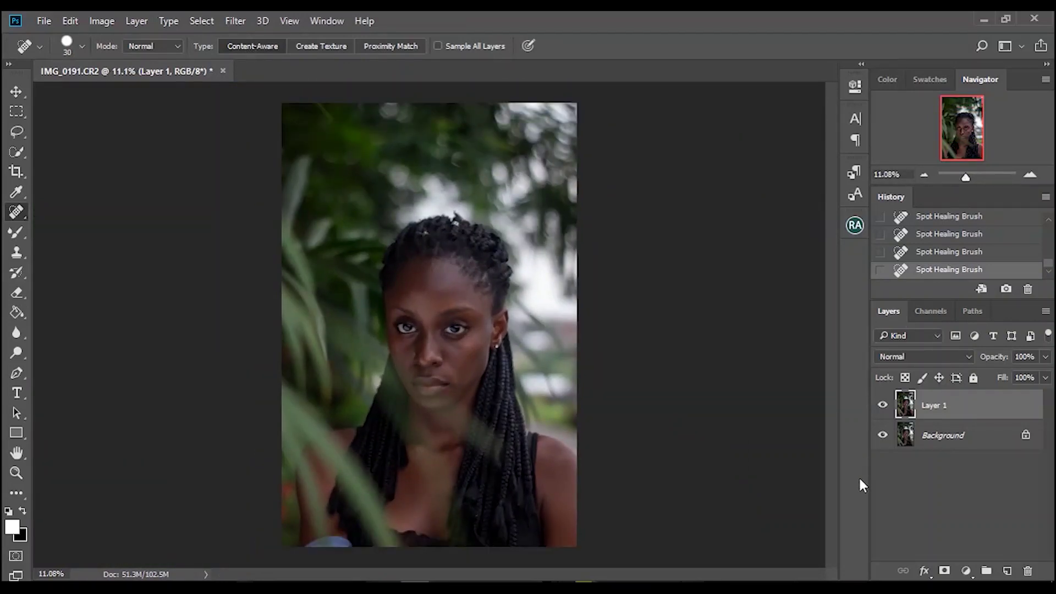
left_click(883, 404)
left_click(884, 403)
left_click_drag(966, 176, 974, 179)
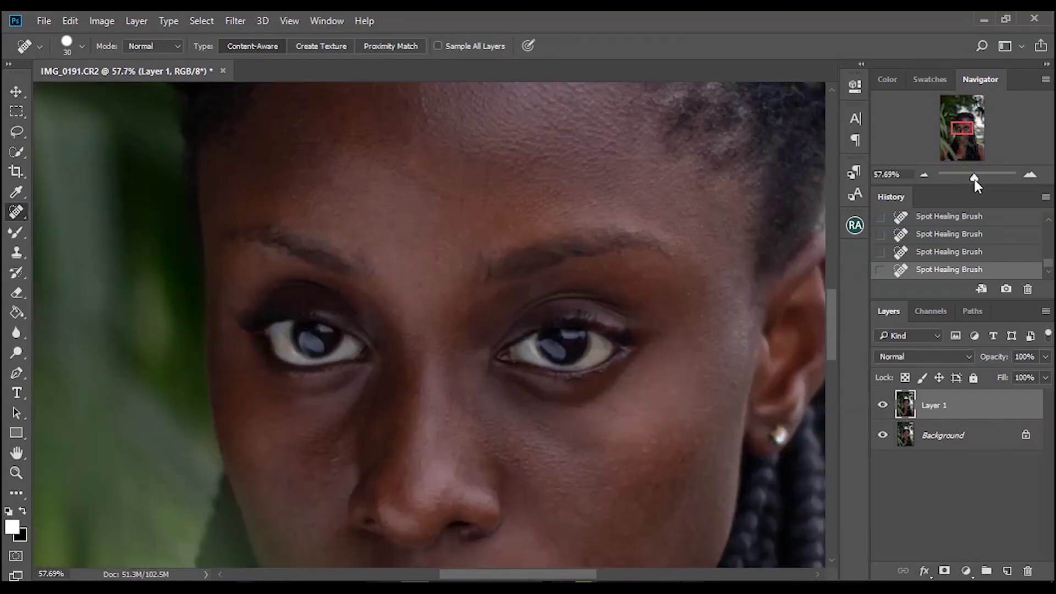
left_click(884, 406)
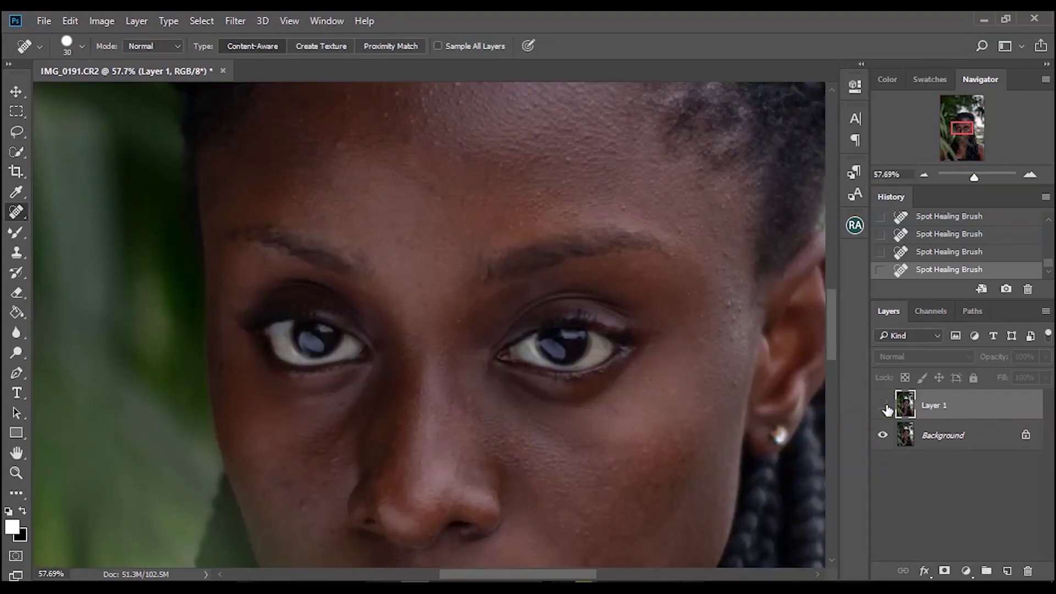
left_click(884, 406)
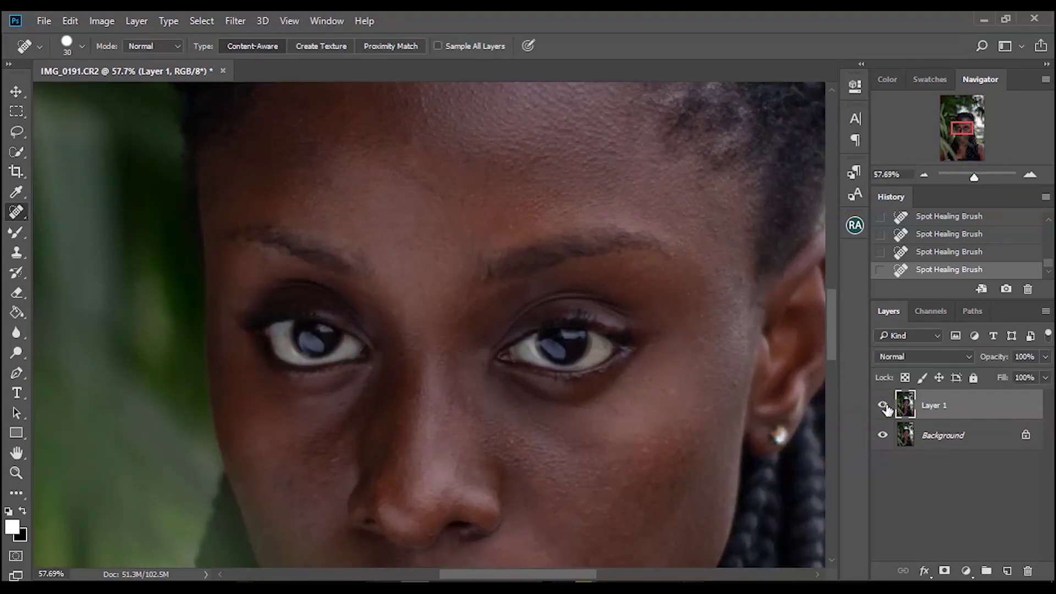
left_click_drag(975, 177, 966, 175)
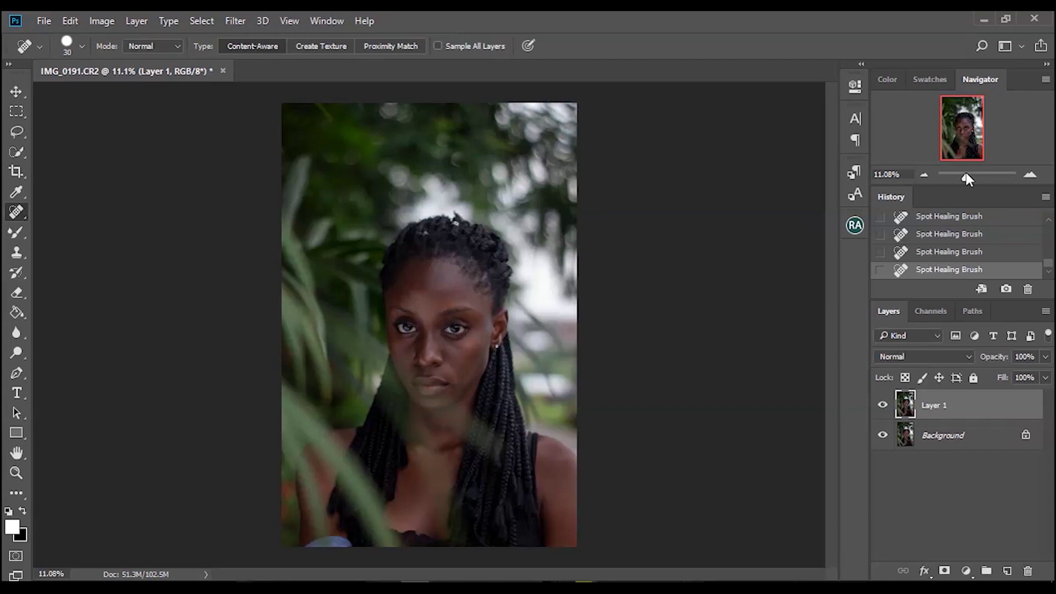
key("ctrl+0")
Step: Run Beauty Retouch's 8-bit Frequency Separation with a 4.6-pixel Gaussian Blur
left_click(854, 224)
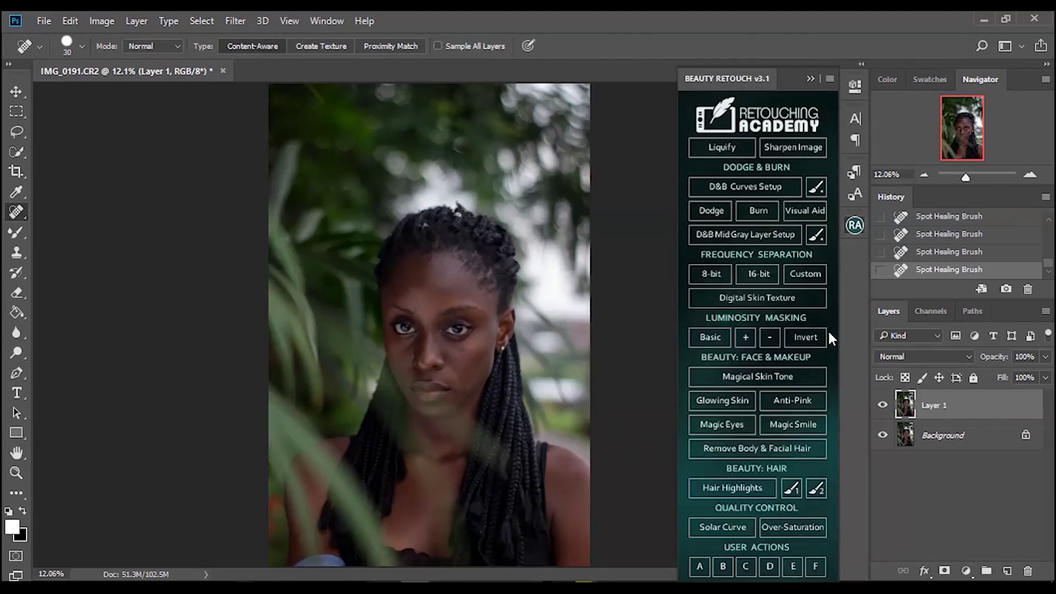
left_click(705, 273)
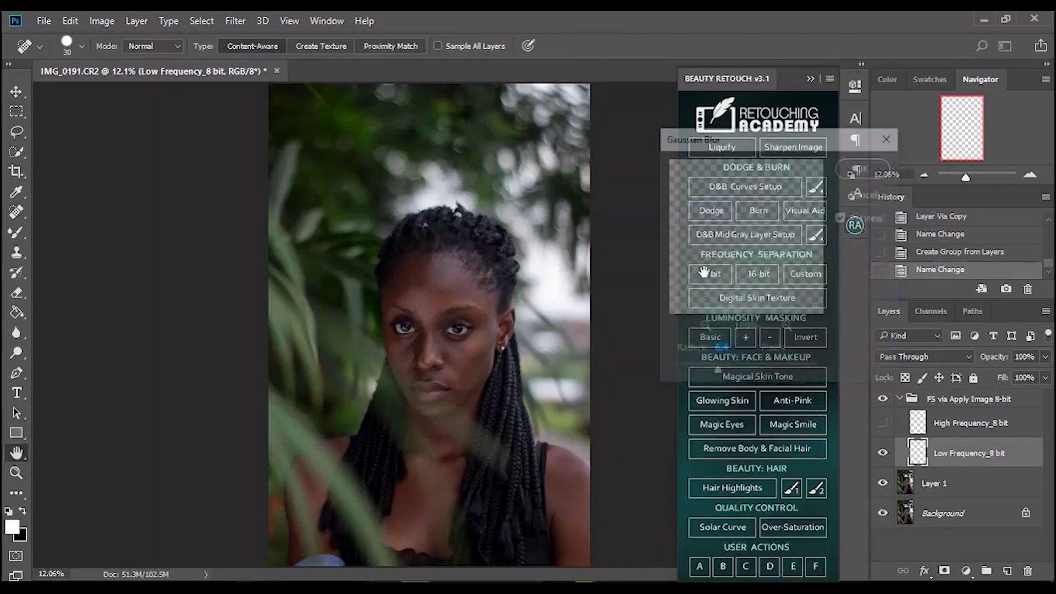
type("4")
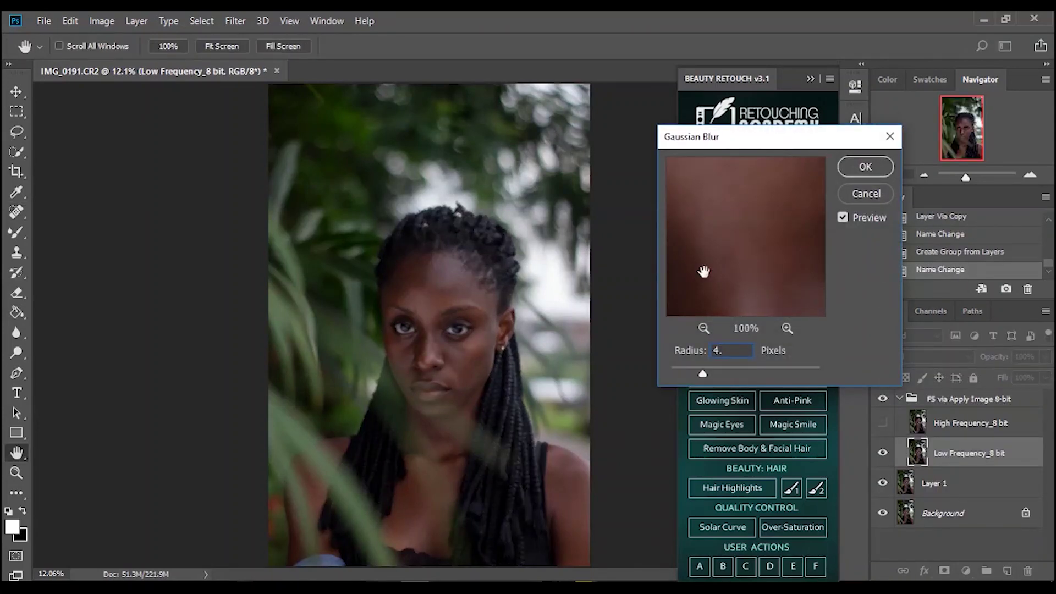
type(".6")
key("Return")
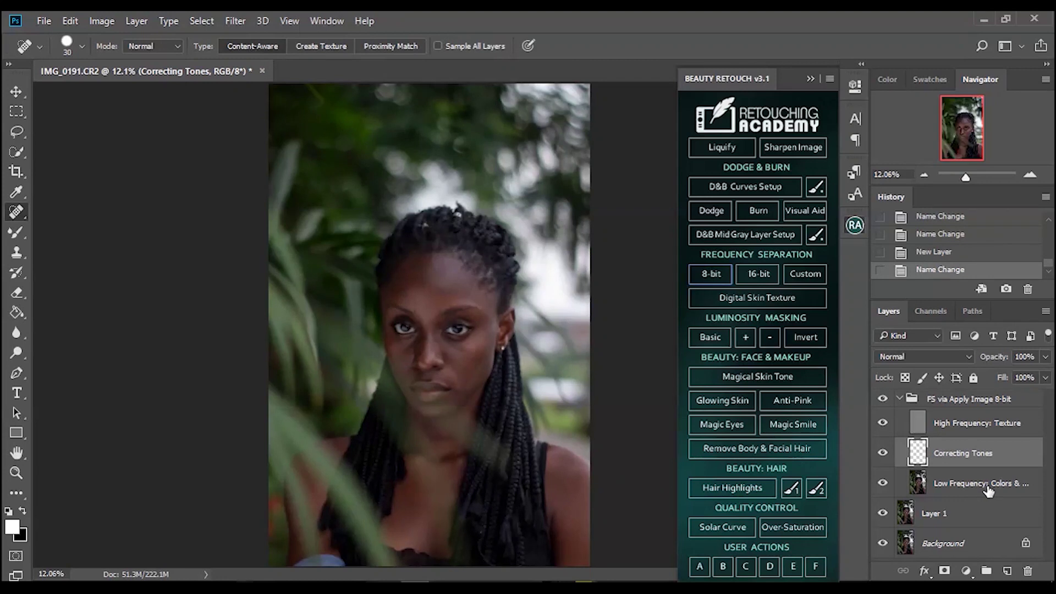
Step: Select the low-frequency Colors & Tones layer and switch to the Mixer Brush
left_click(988, 489)
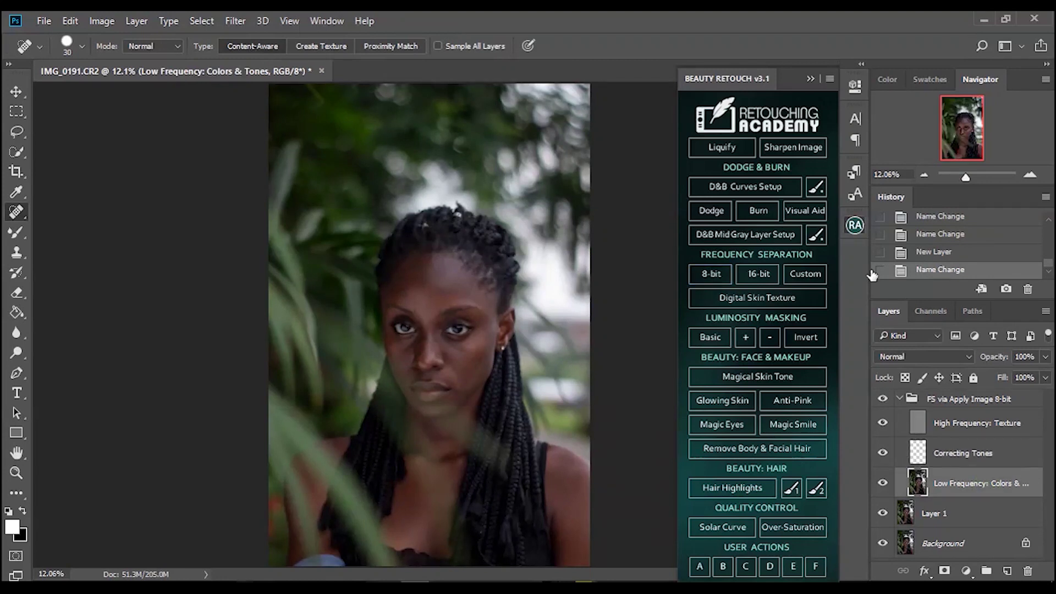
left_click(810, 78)
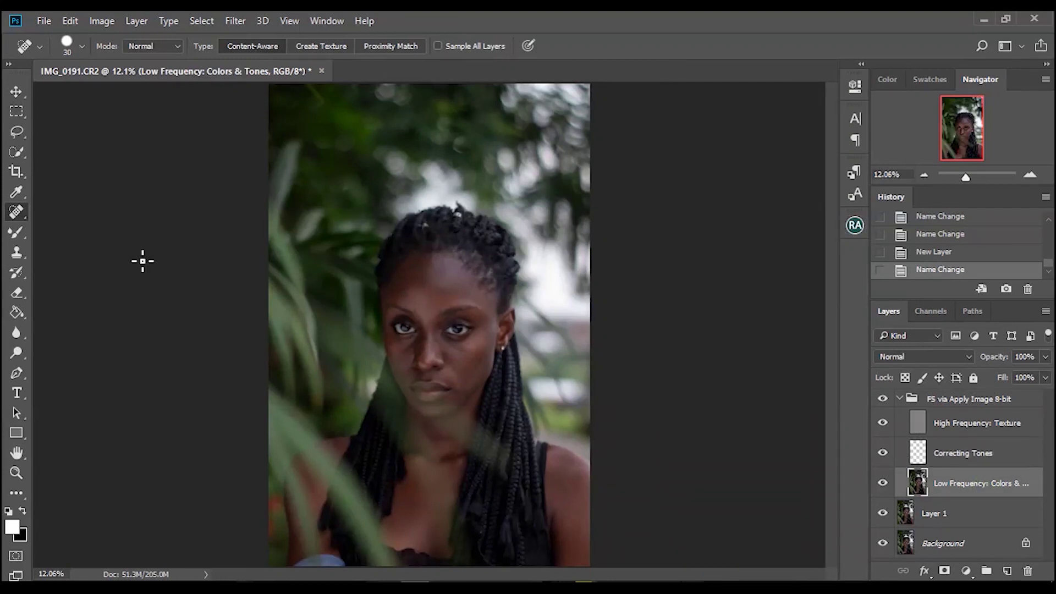
left_click(18, 233)
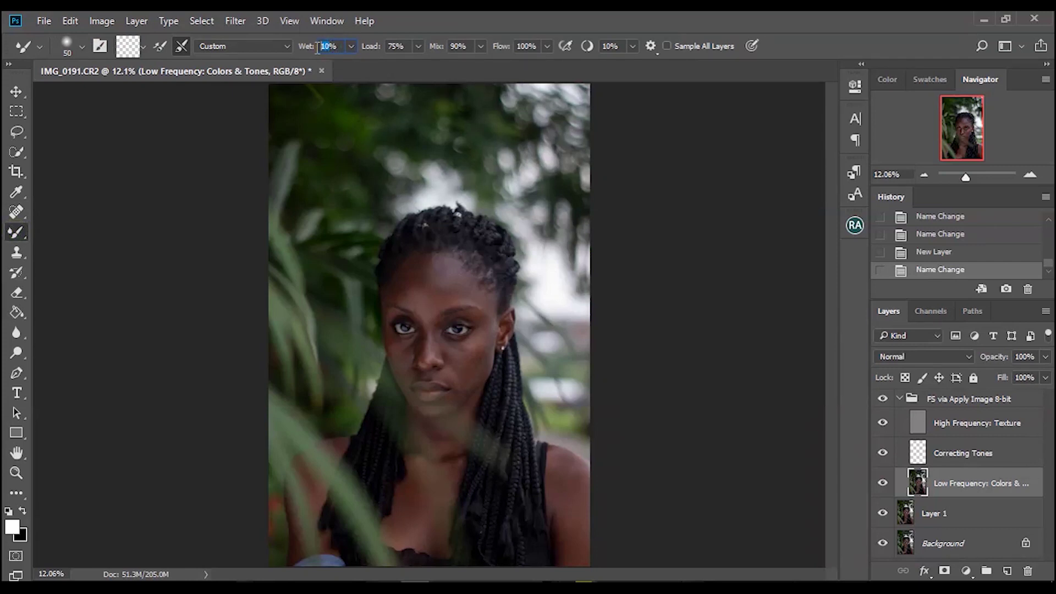
Step: At about 43% zoom, blend hairline and forehead tones with Mixer Brush at Wet 2%, Load 75%, Mix 90%
left_click_drag(972, 179, 974, 181)
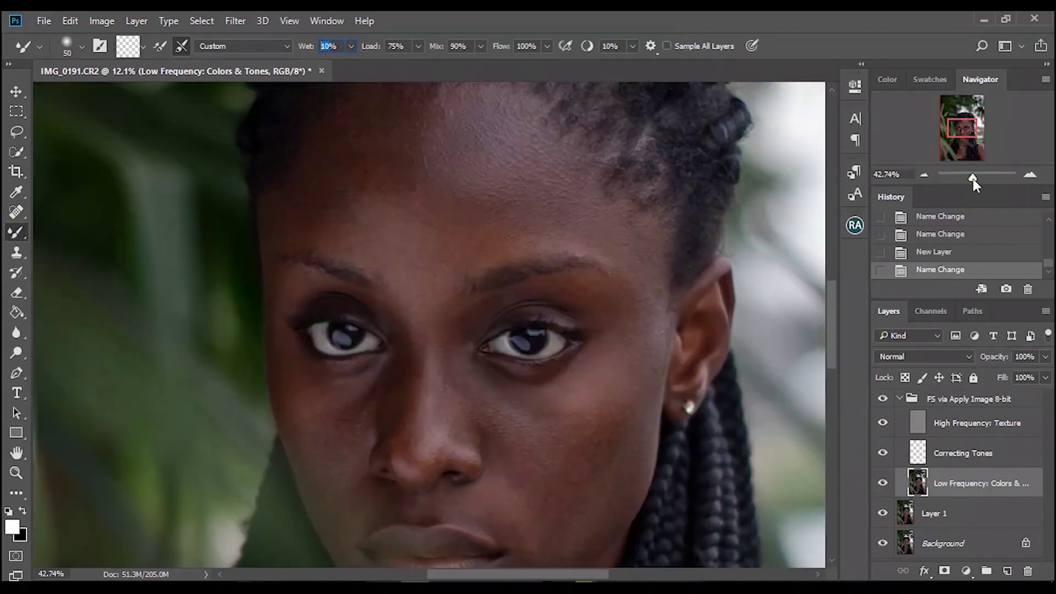
scroll(828, 293, "up", 5)
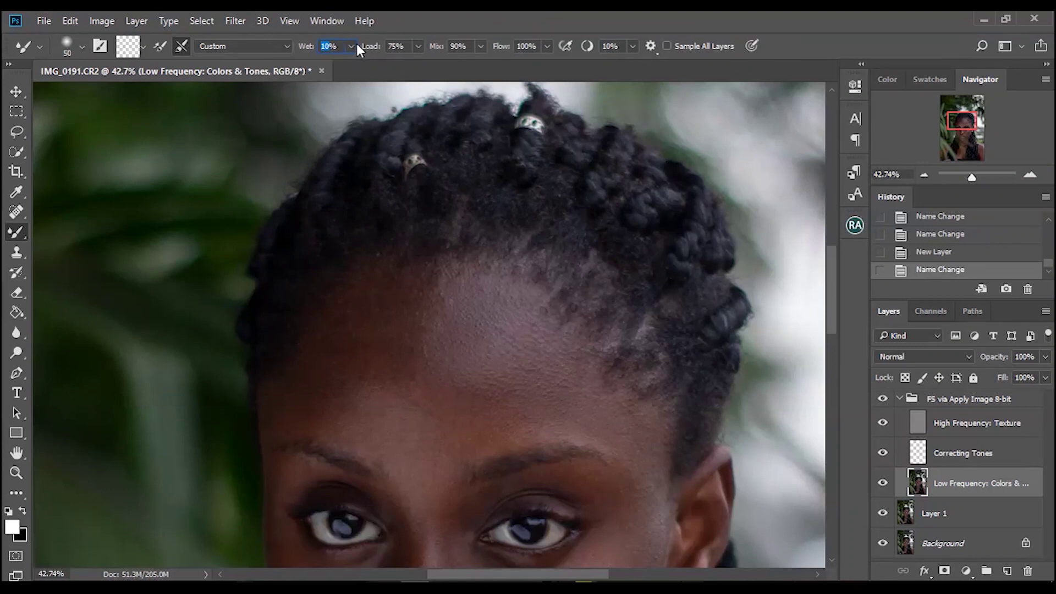
key("Return")
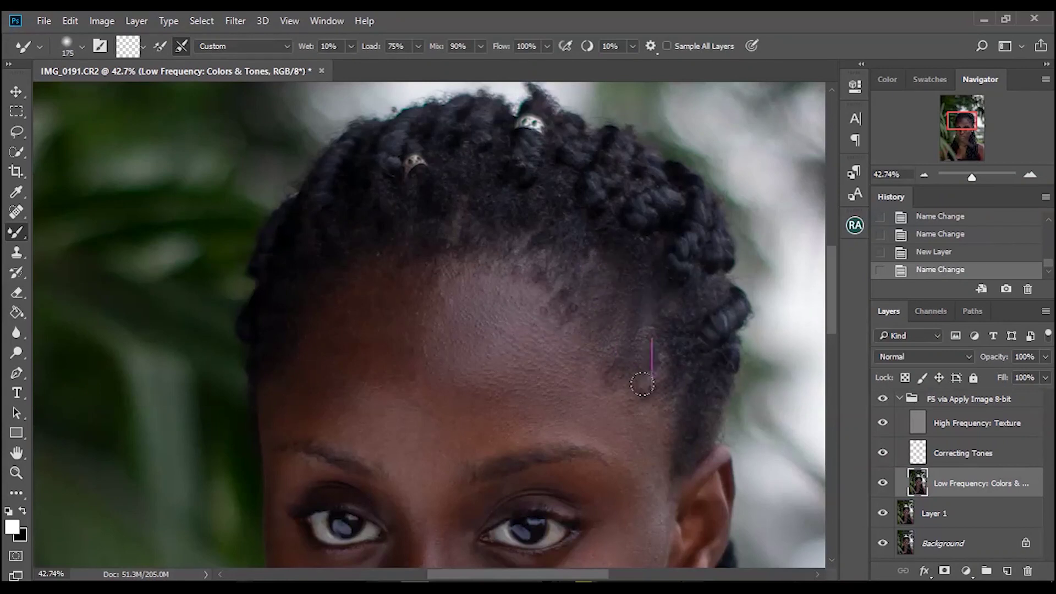
left_click_drag(671, 343, 650, 352)
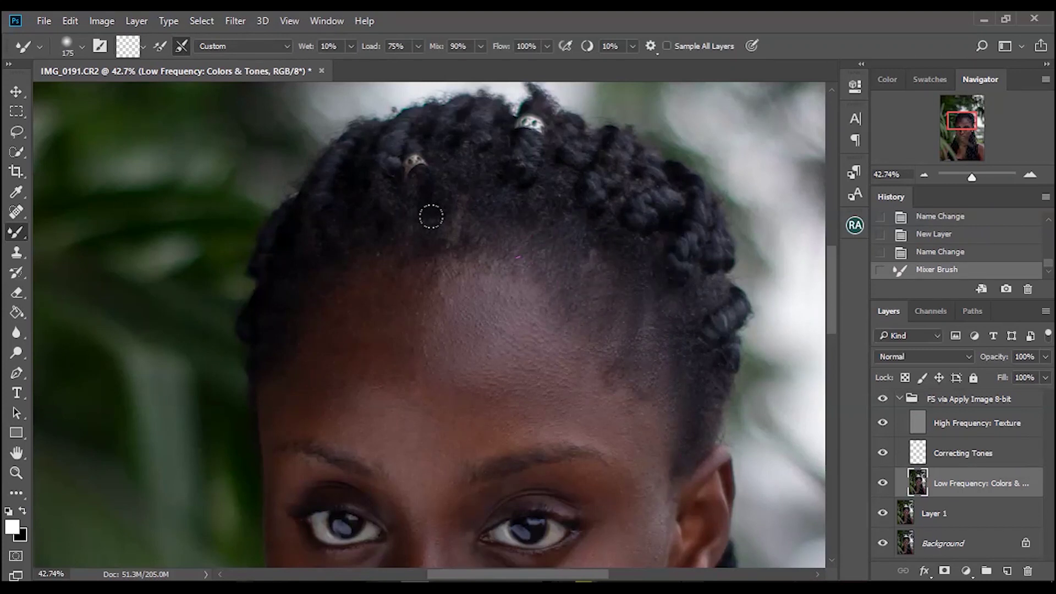
mouse_move(389, 231)
left_mouse_down()
mouse_move(306, 288)
mouse_move(274, 293)
left_mouse_up()
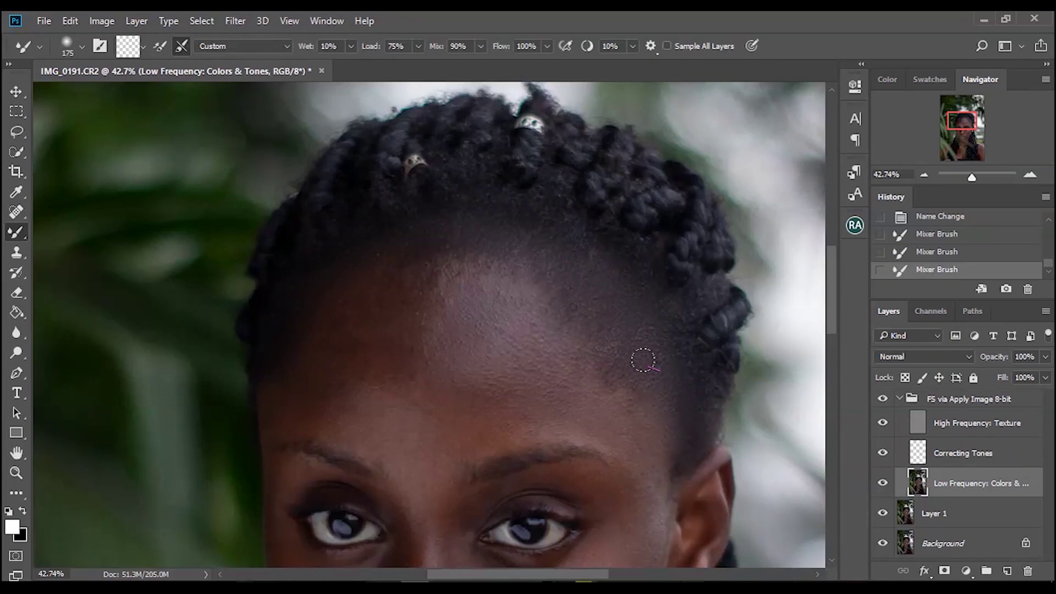
left_click_drag(680, 441, 436, 246)
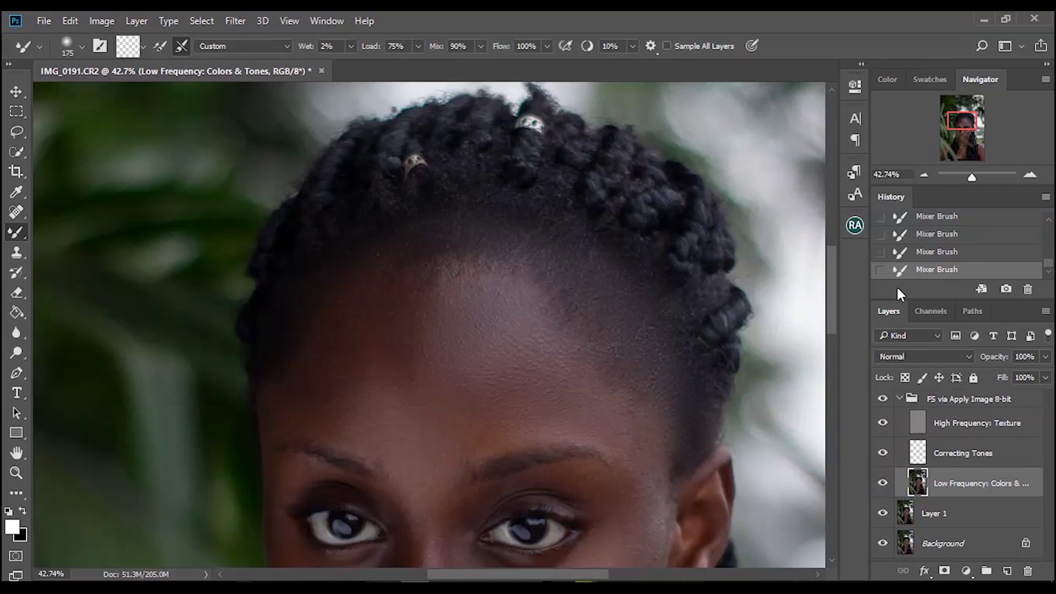
Step: Inspect the neck and shoulders, fit the portrait on screen, and collapse the FS via Apply Image 8-bit group
left_click_drag(835, 268, 835, 301)
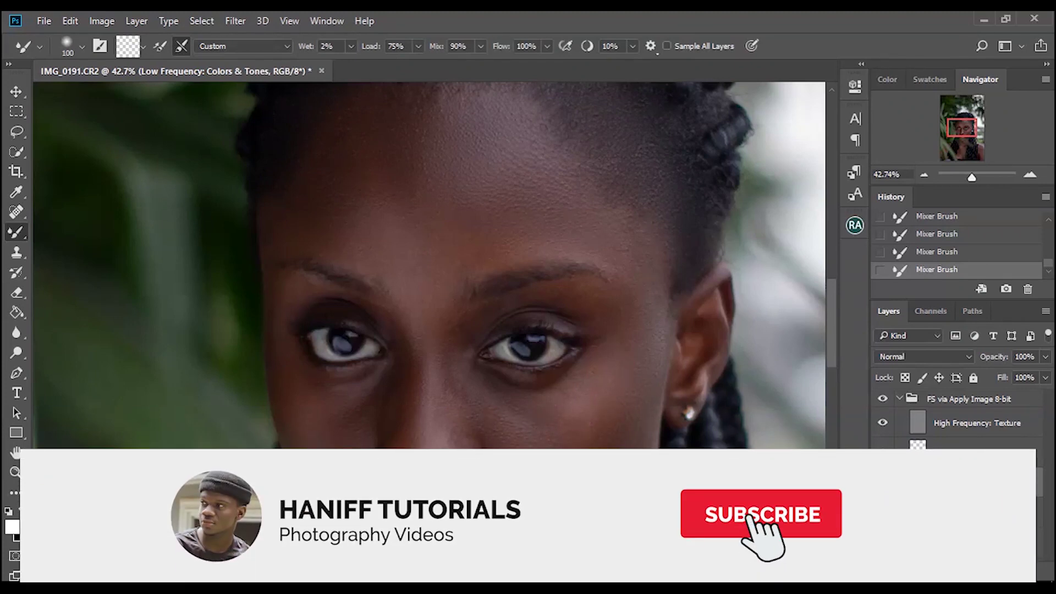
scroll(523, 420, "down", 3)
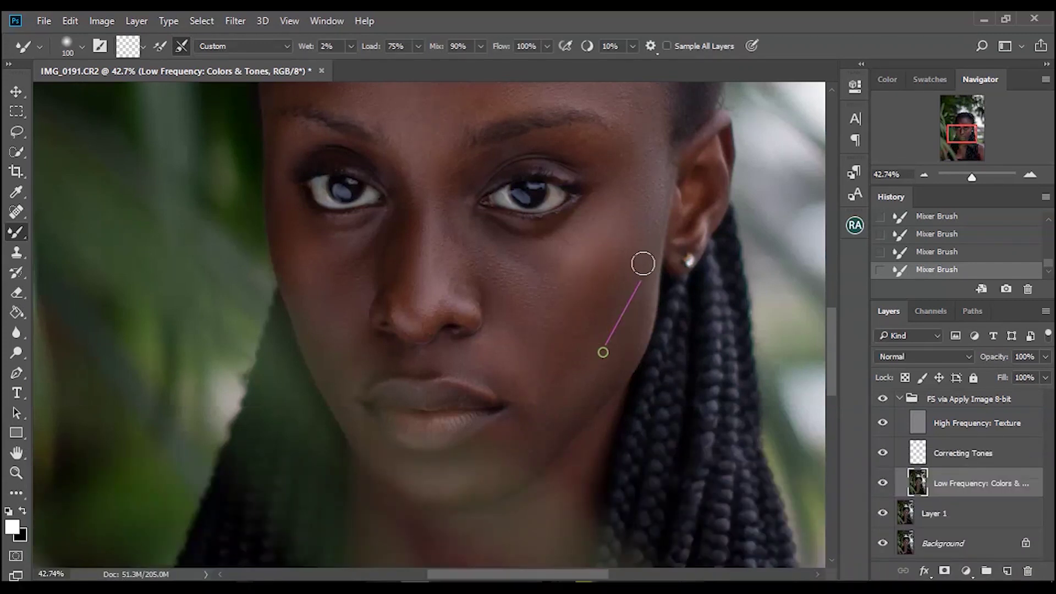
scroll(571, 297, "down", 3)
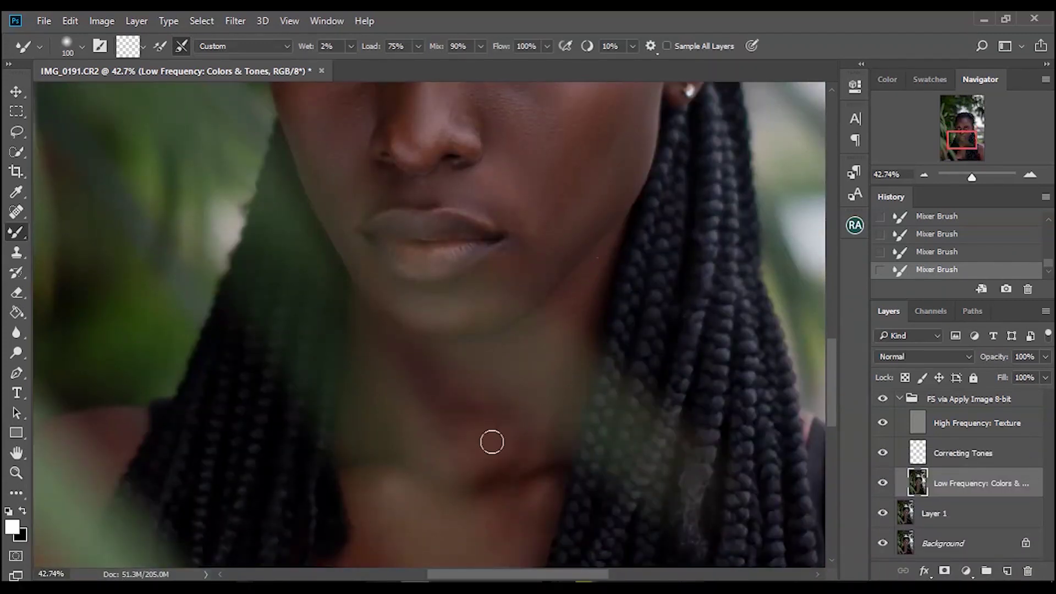
scroll(528, 427, "down", 4)
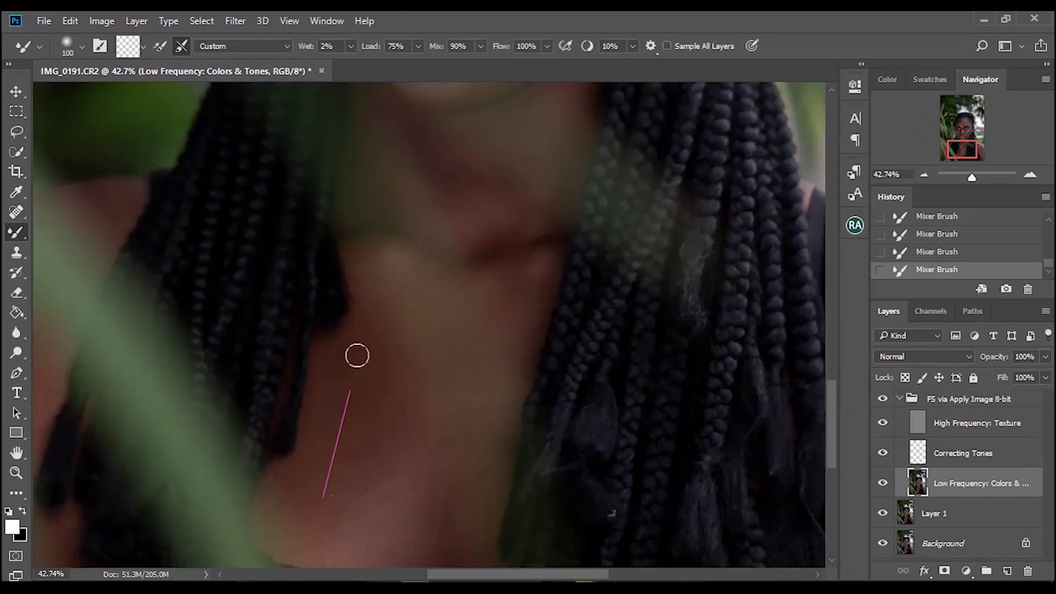
scroll(357, 356, "down", 2)
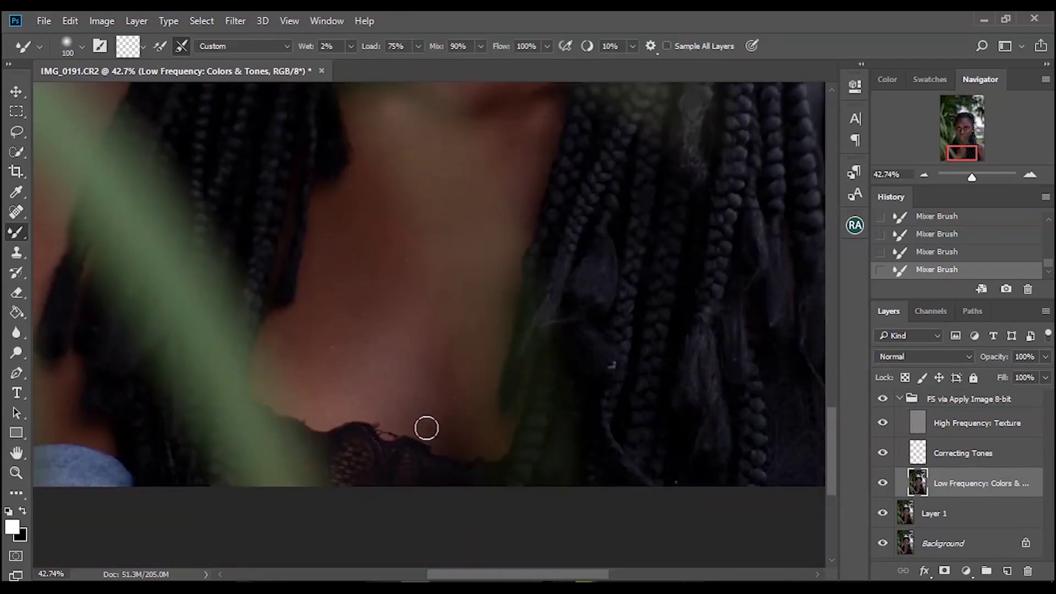
scroll(304, 384, "left", 5)
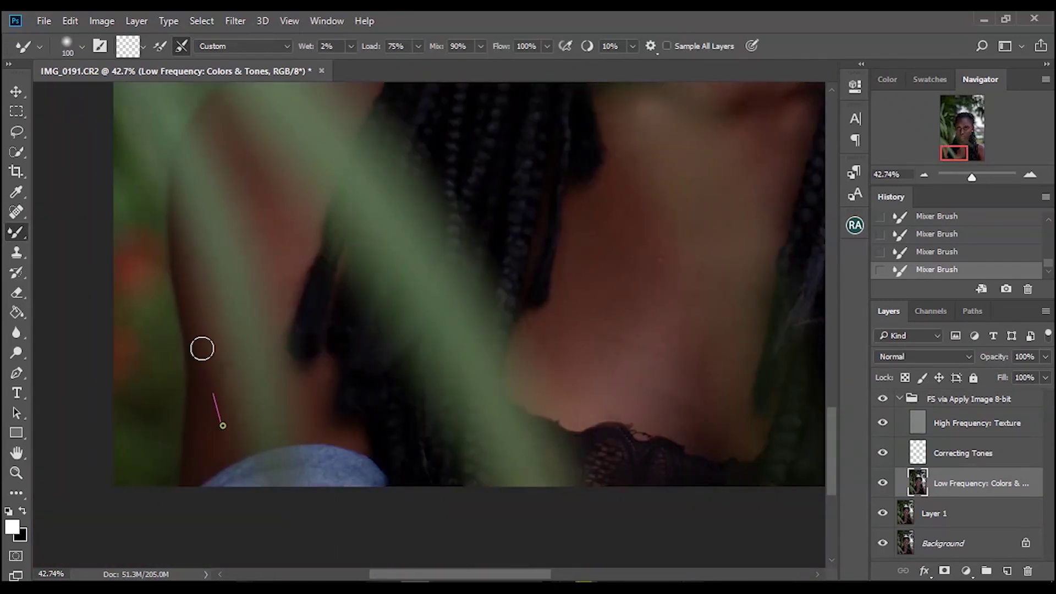
key("ctrl+0")
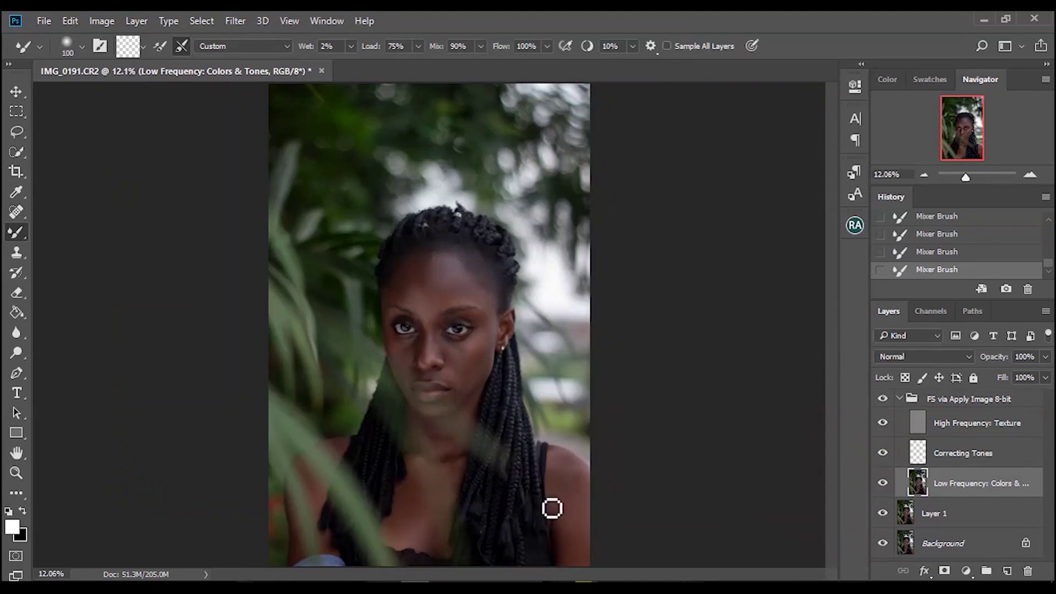
left_click_drag(966, 177, 964, 177)
key("ctrl+0")
left_click(900, 399)
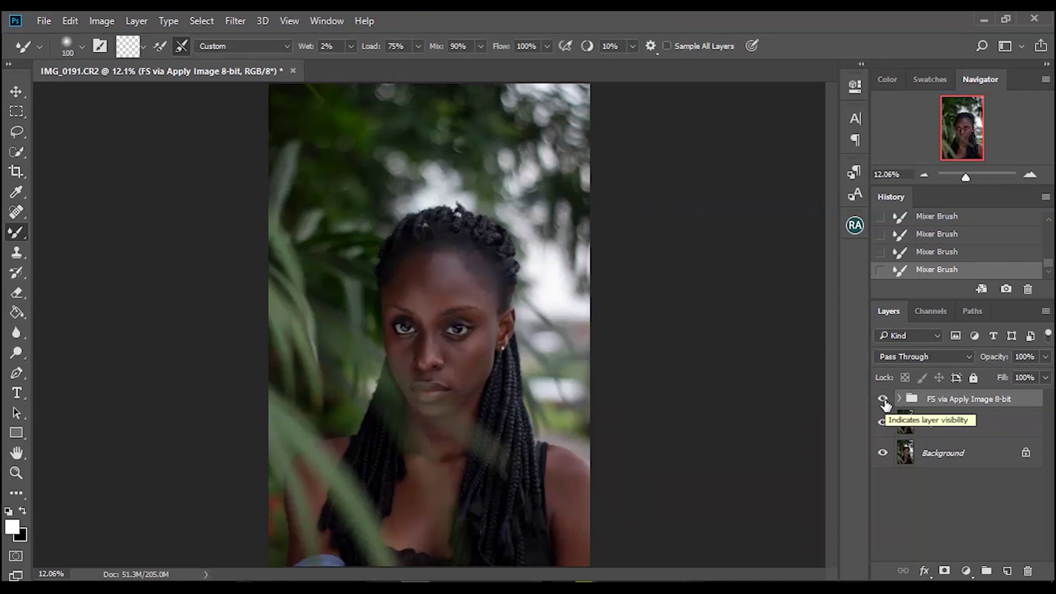
left_click(966, 572)
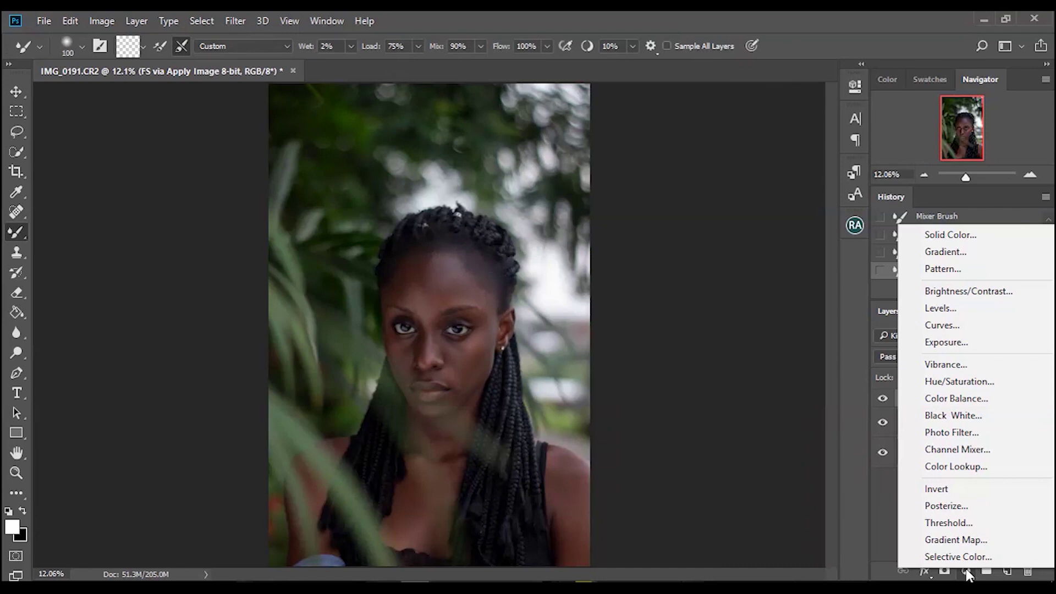
Step: Add a Selective Color layer, then a Black & White layer above the FS via Apply Image 8-bit group
left_click(959, 557)
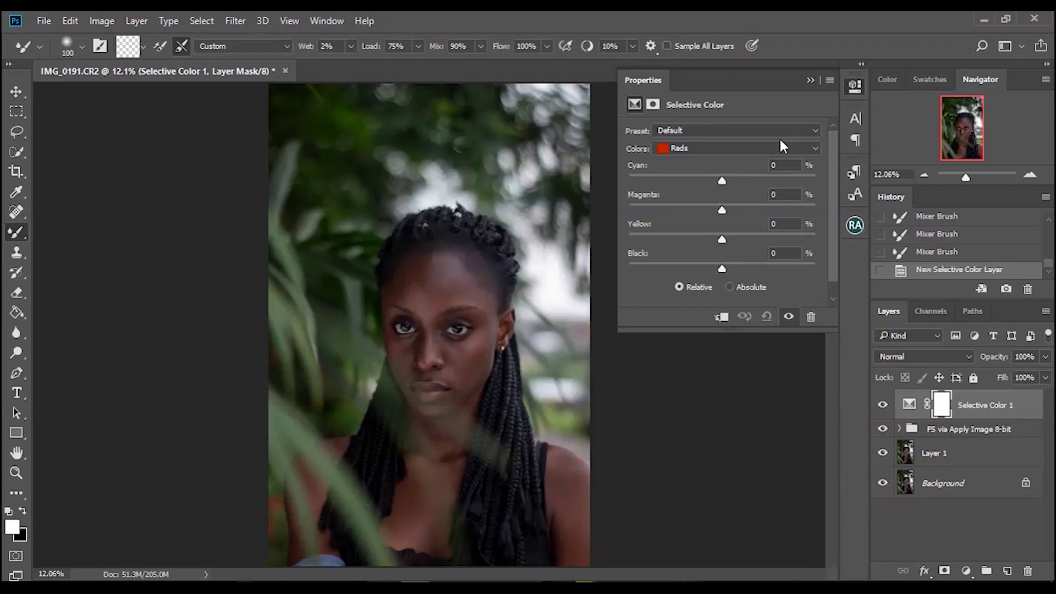
left_click(810, 80)
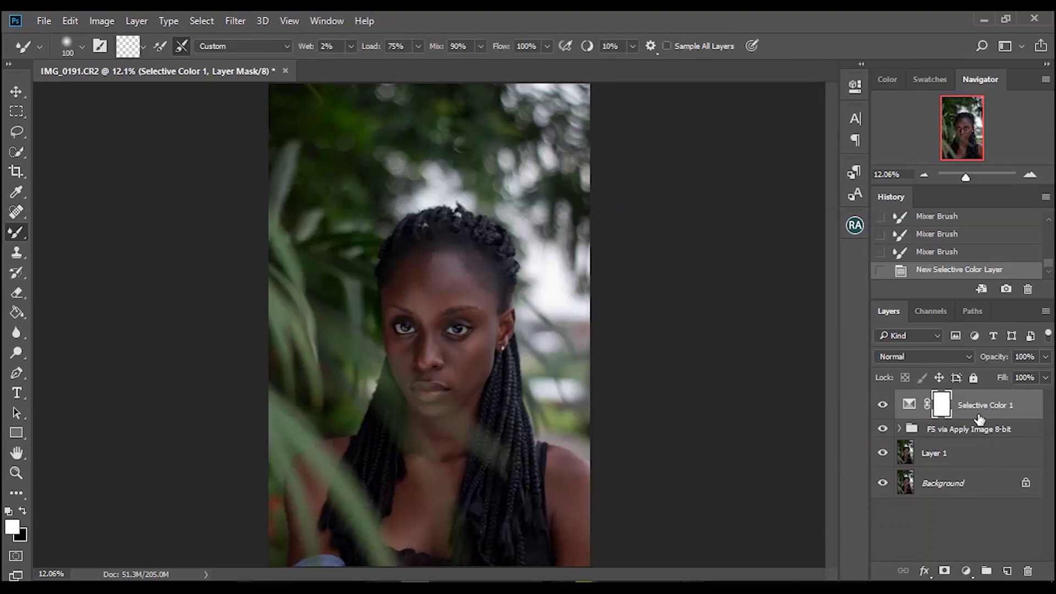
left_click(957, 432)
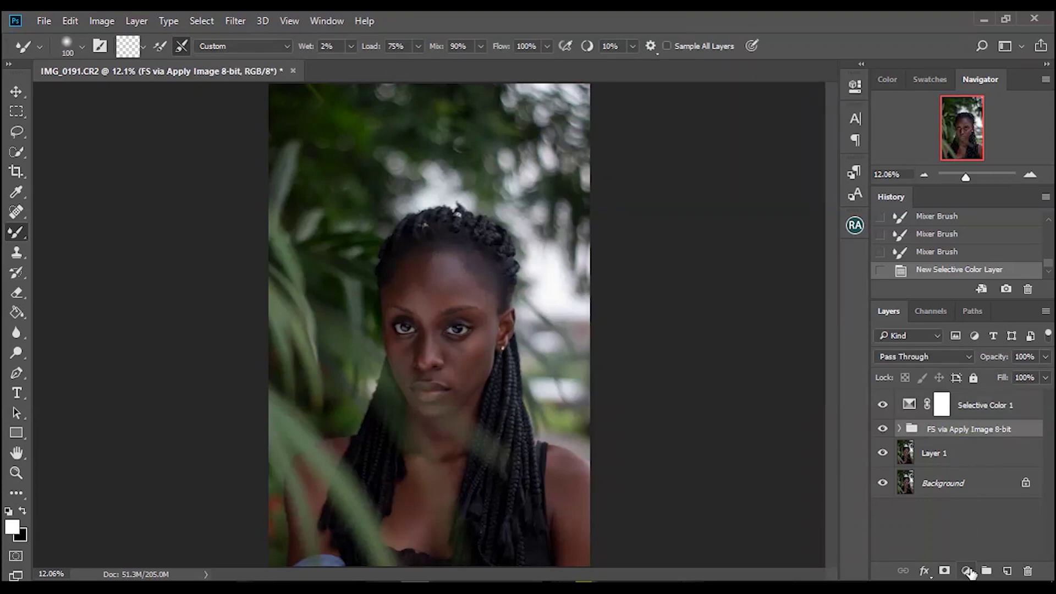
left_click(968, 572)
left_click(948, 415)
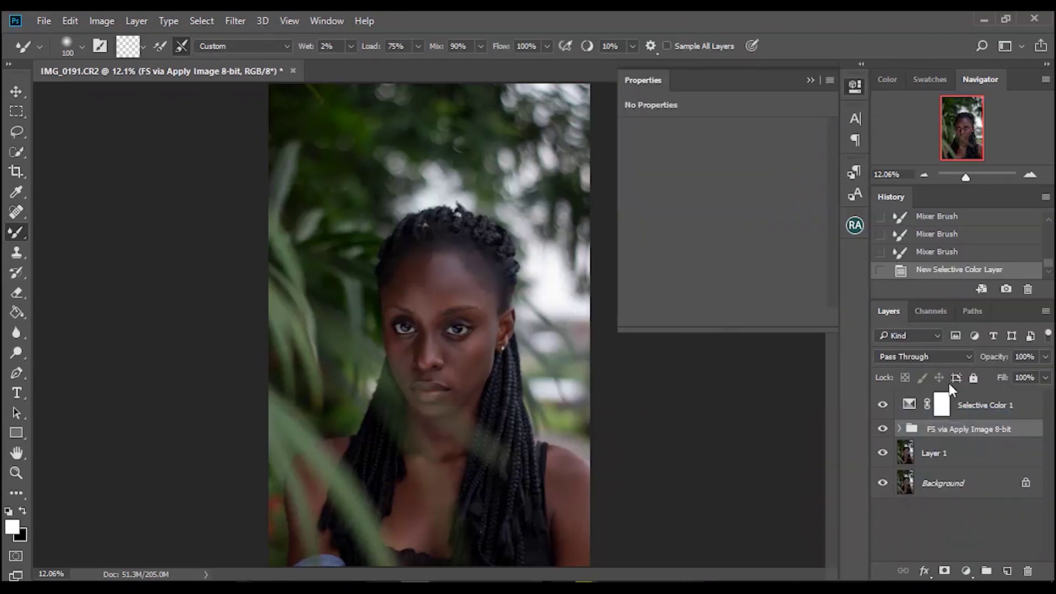
Step: Set Black & White 1 to Luminosity blend mode and toggle it to compare
left_click(920, 355)
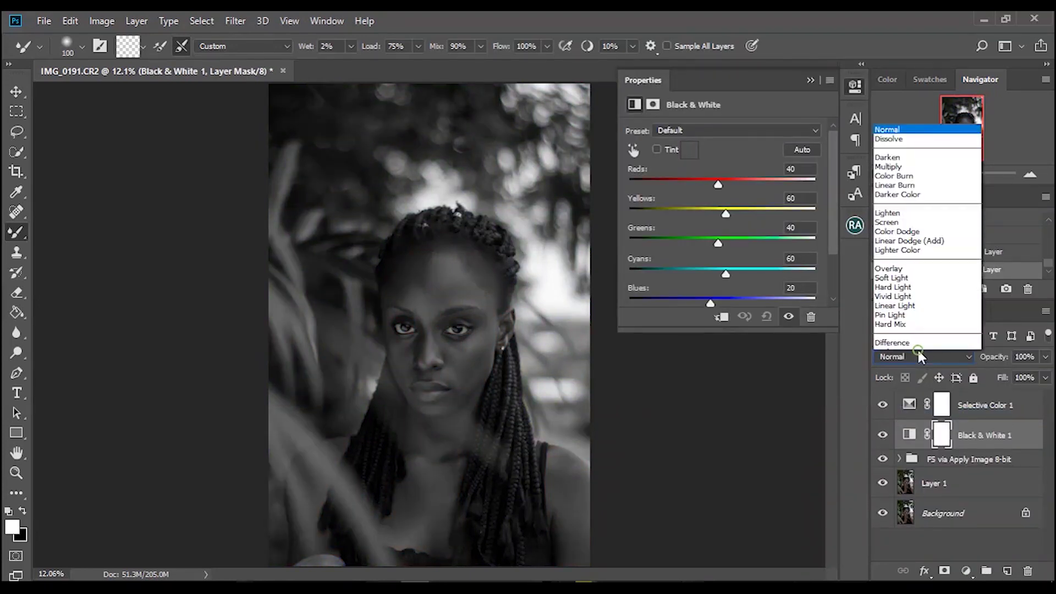
left_click(907, 344)
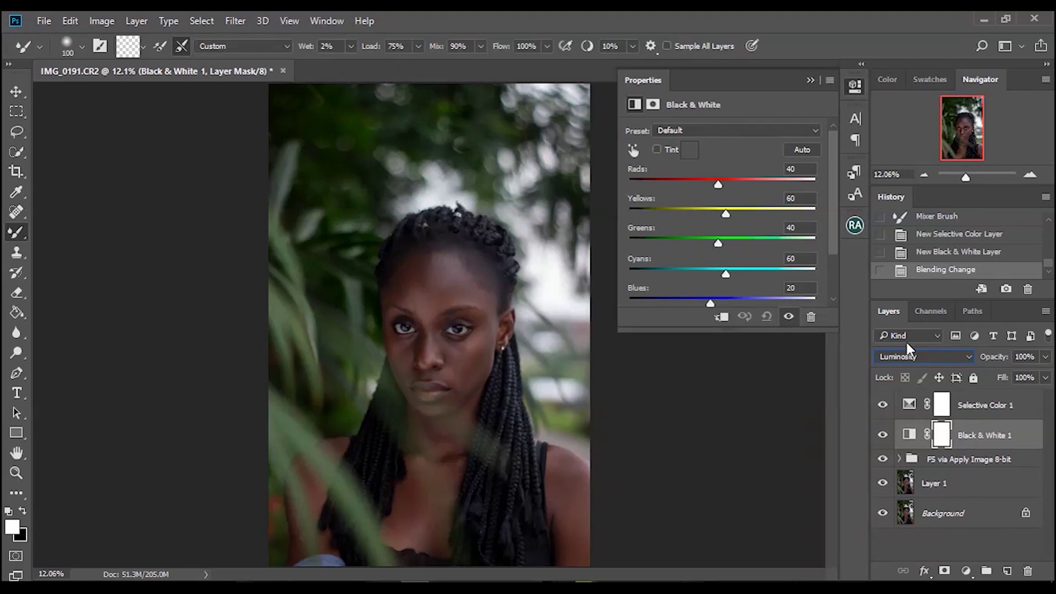
left_click(883, 435)
left_click(883, 435)
left_click(884, 435)
left_click(884, 436)
Step: Lower Black & White 1's Reds to 25 and Yellows to 42
left_click_drag(717, 180, 713, 179)
left_click_drag(728, 215, 715, 185)
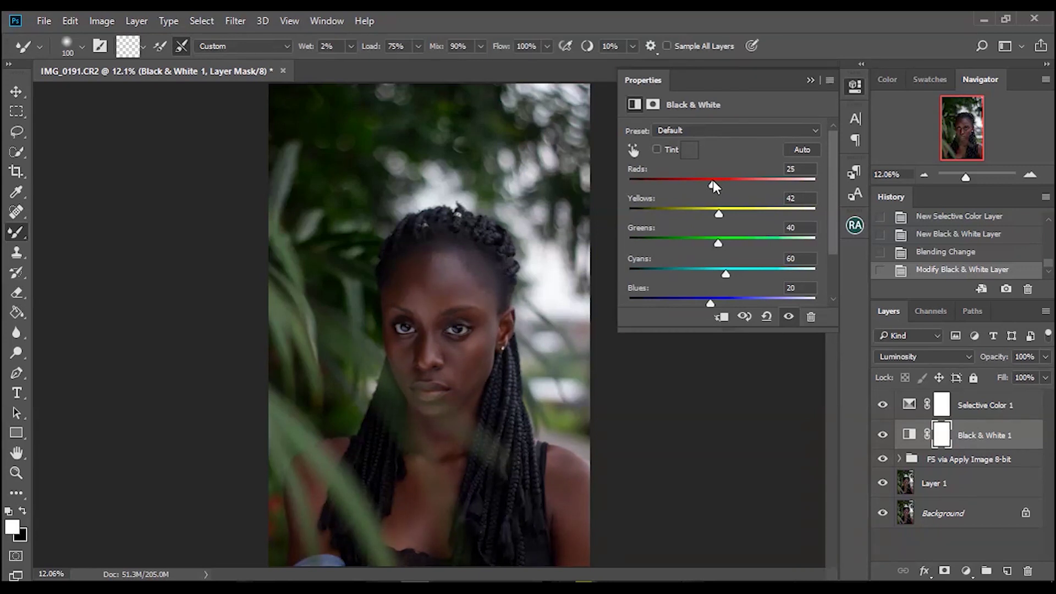
left_click(809, 81)
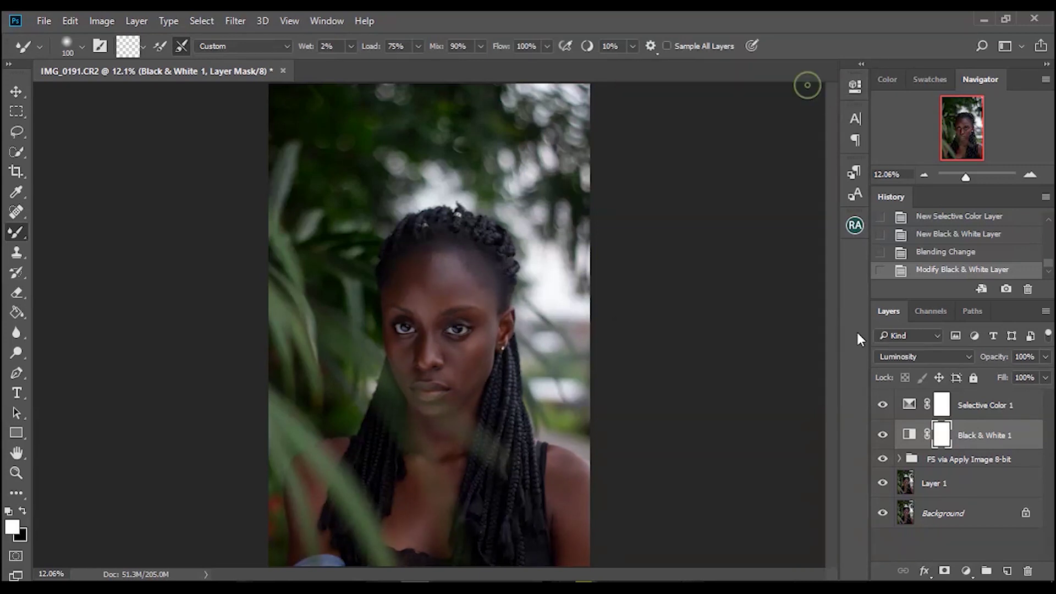
Step: Compare Black & White 1 on and off, then add a second Black & White layer
left_click(882, 435)
left_click(880, 436)
mouse_move(966, 177)
left_mouse_down()
mouse_move(976, 177)
mouse_move(966, 178)
left_mouse_up()
key("ctrl+0")
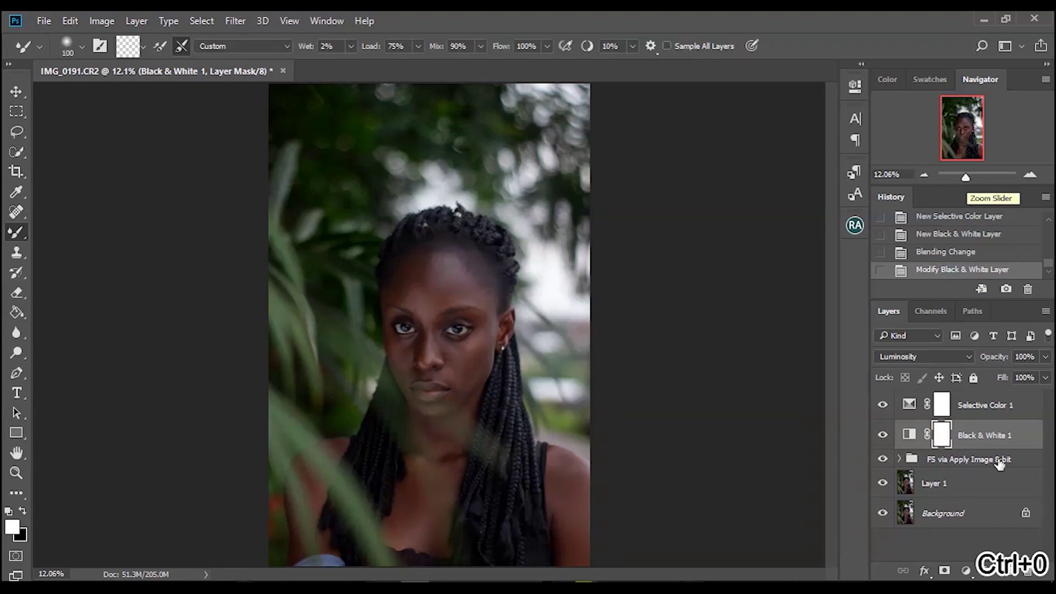
left_click(966, 571)
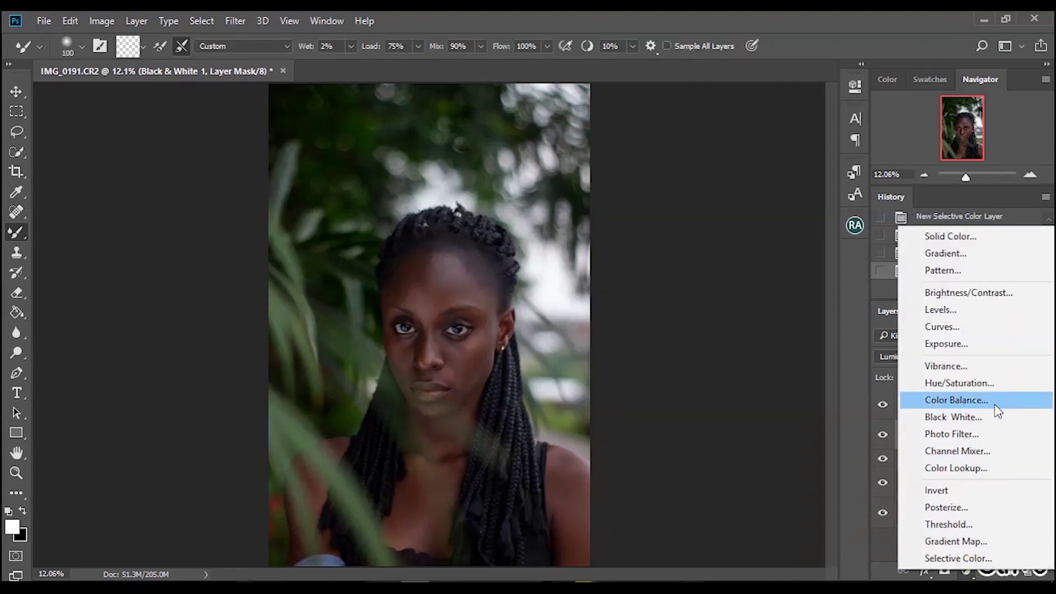
left_click(969, 416)
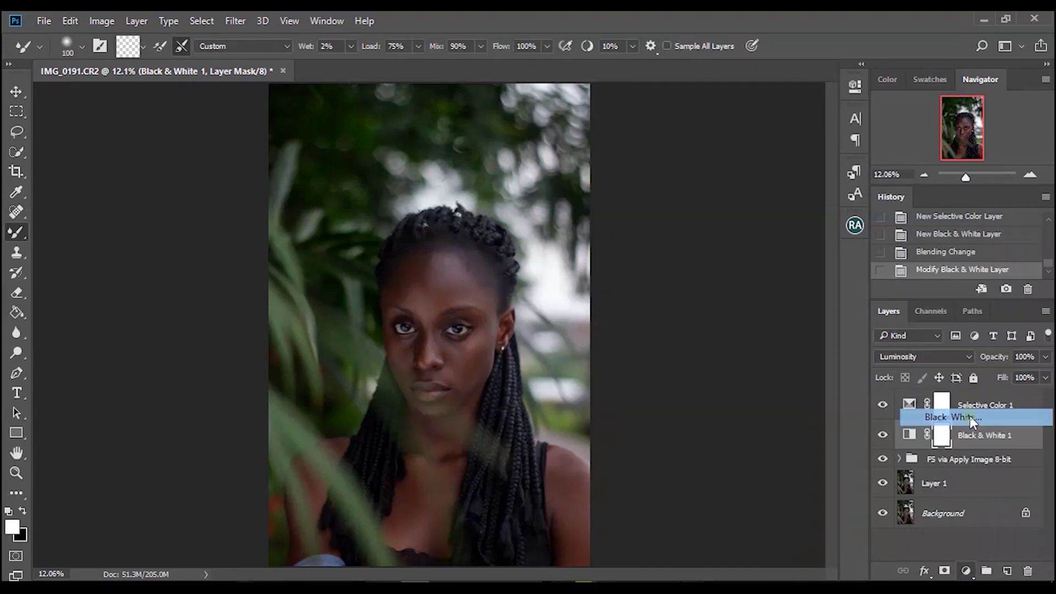
Step: Set Black & White 2's opacity to 10%
left_click(1045, 357)
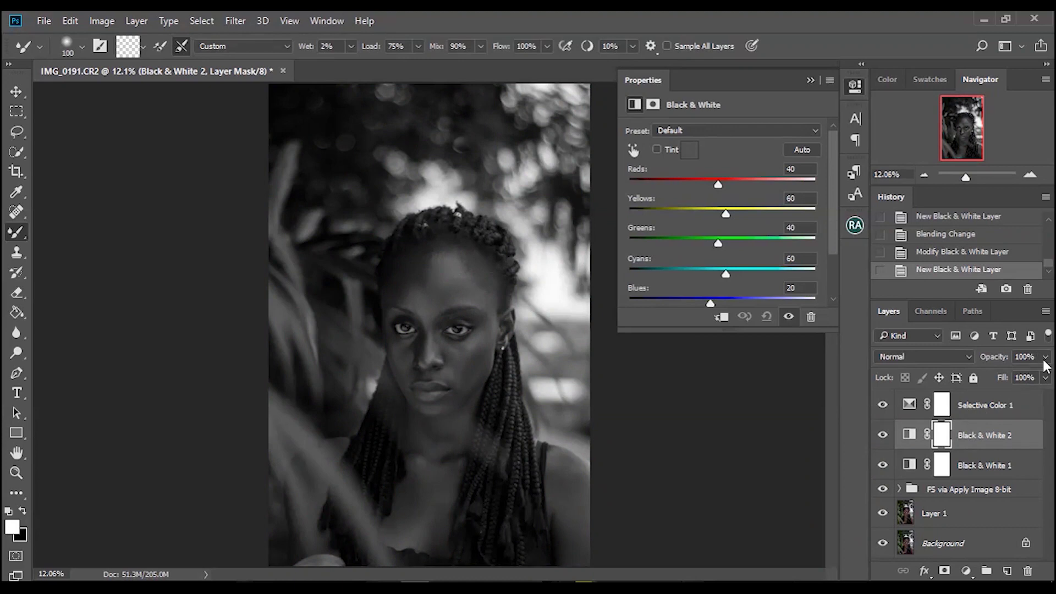
left_click(978, 375)
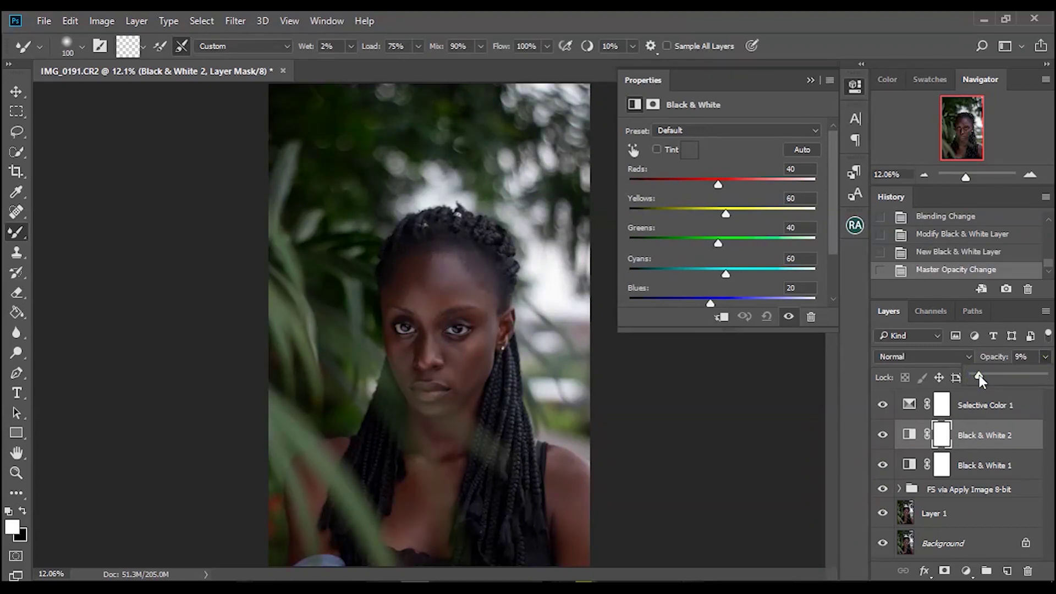
left_click_drag(977, 376, 981, 377)
left_click(810, 81)
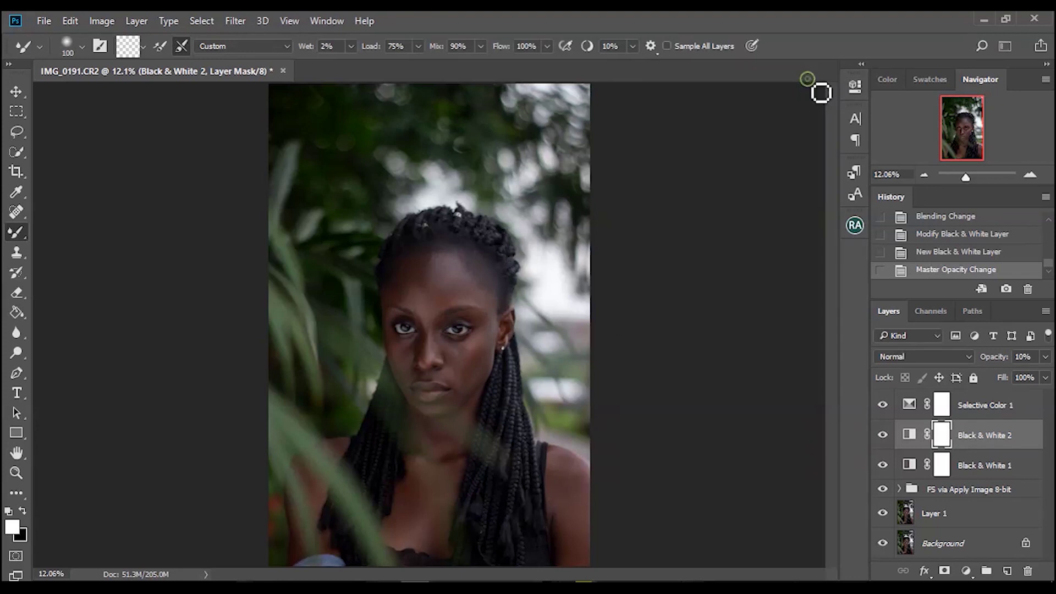
left_click_drag(966, 176, 969, 175)
key("ctrl+0")
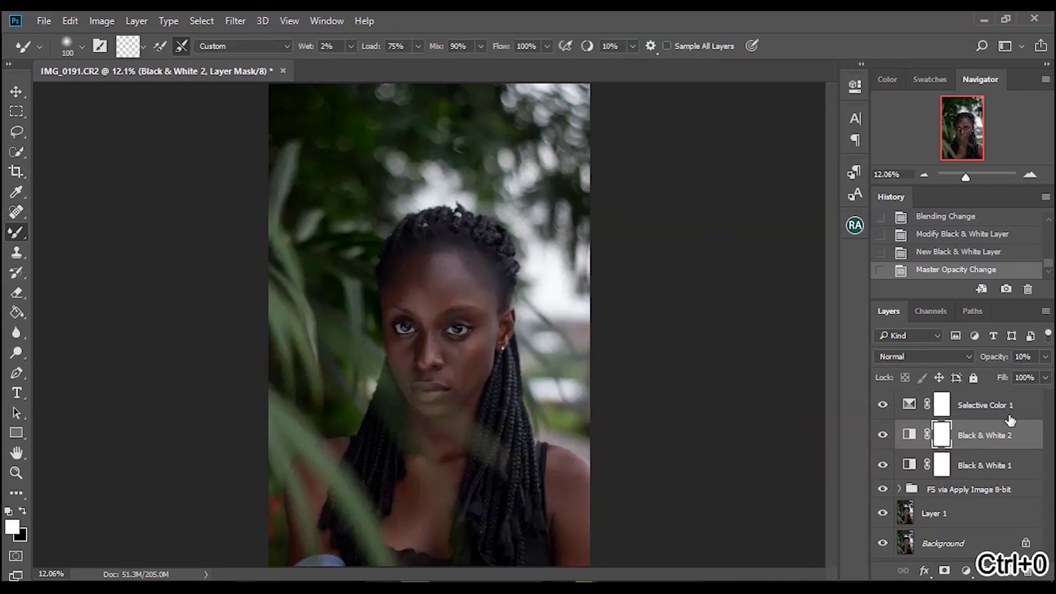
Step: In Selective Color 1, set Greens to Cyan +100, Magenta -100, Yellow -100 and Black +26
left_click(935, 406)
double_click(909, 404)
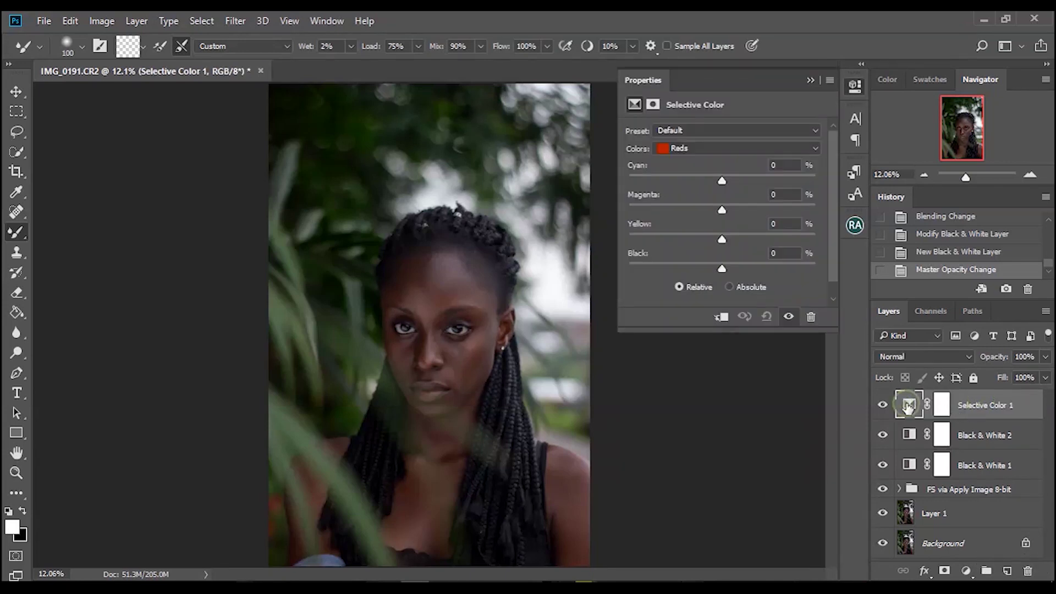
left_click(726, 149)
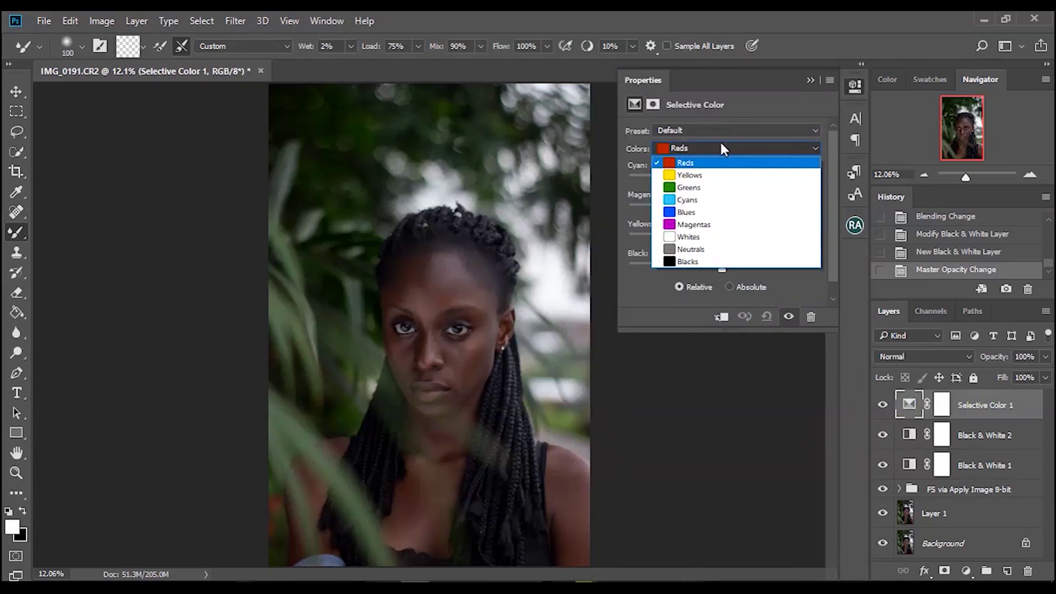
left_click(723, 188)
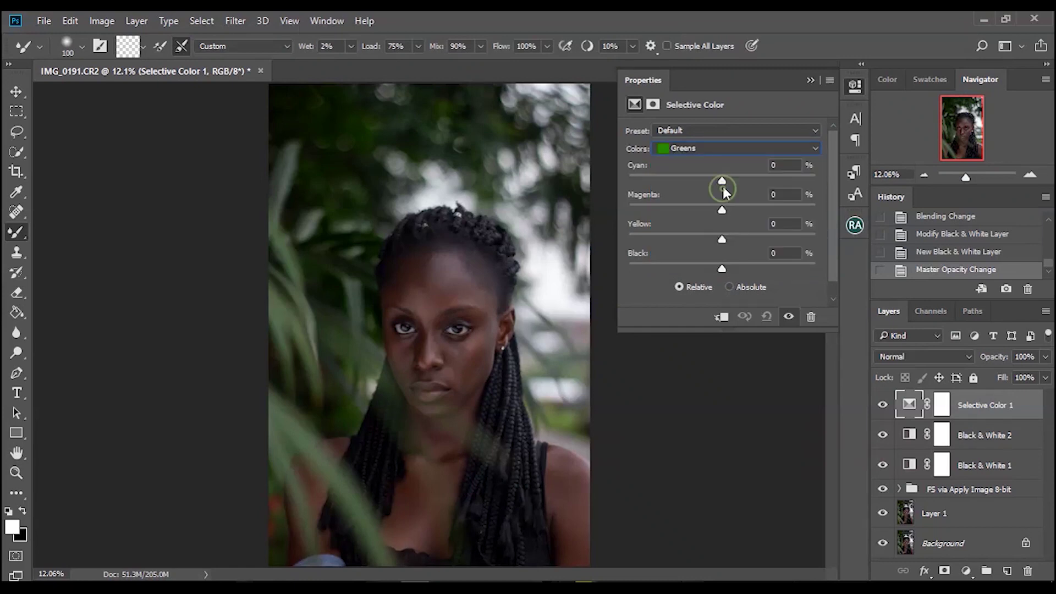
left_click_drag(763, 177, 815, 180)
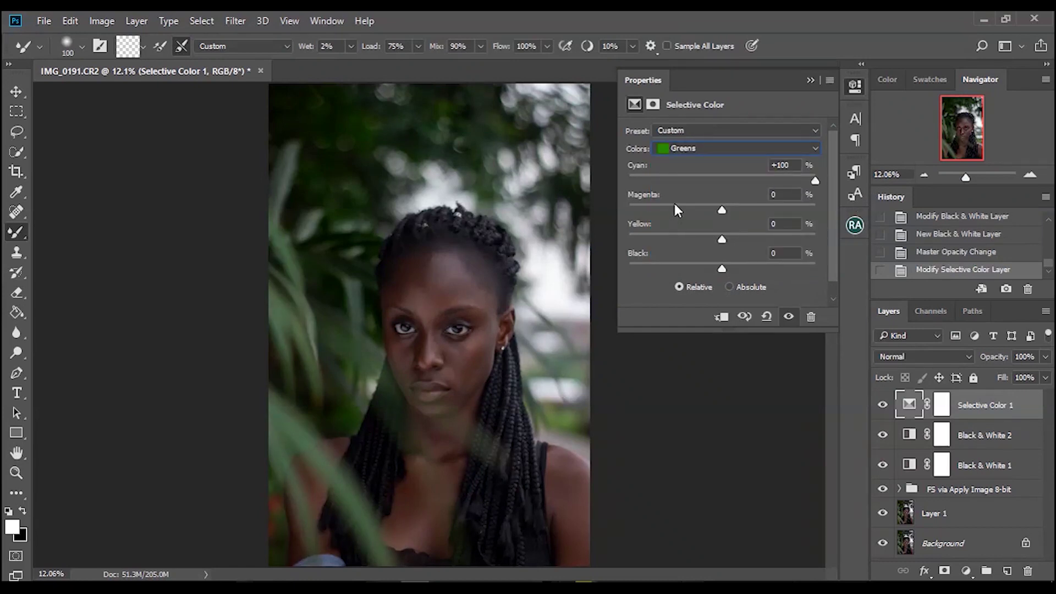
left_click_drag(677, 209, 604, 245)
left_click_drag(681, 240, 585, 279)
left_click_drag(721, 267, 751, 266)
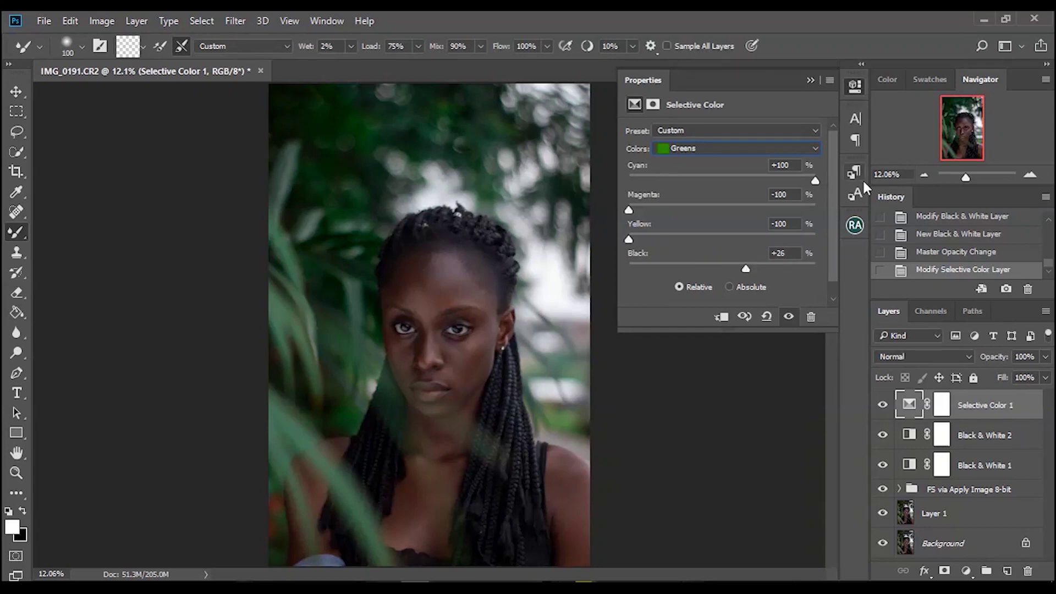
Step: Reopen Selective Color 1 and reapply full +100 cyan to the Greens
left_click(811, 80)
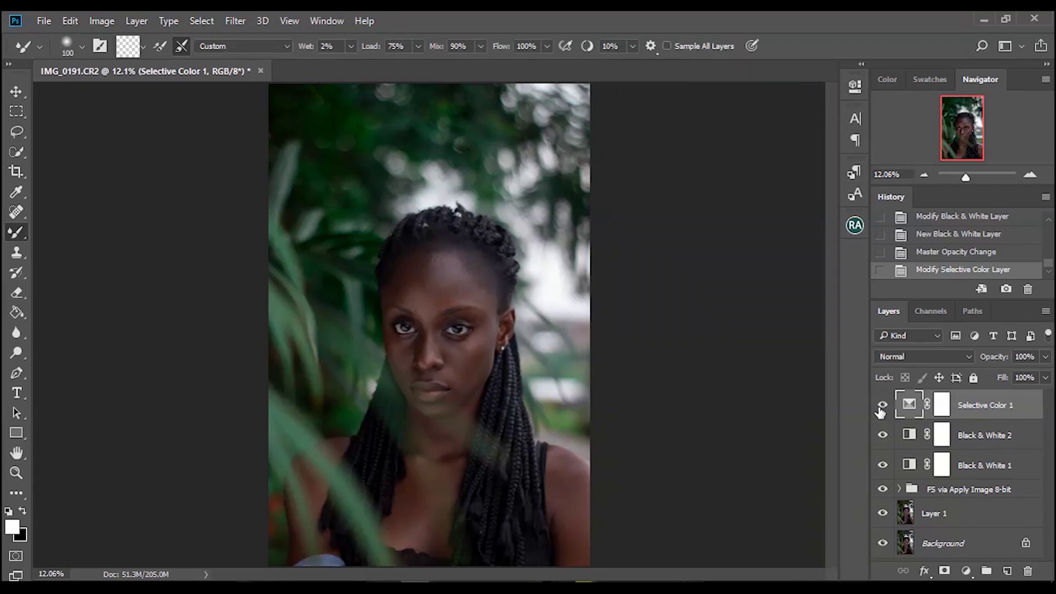
double_click(942, 410)
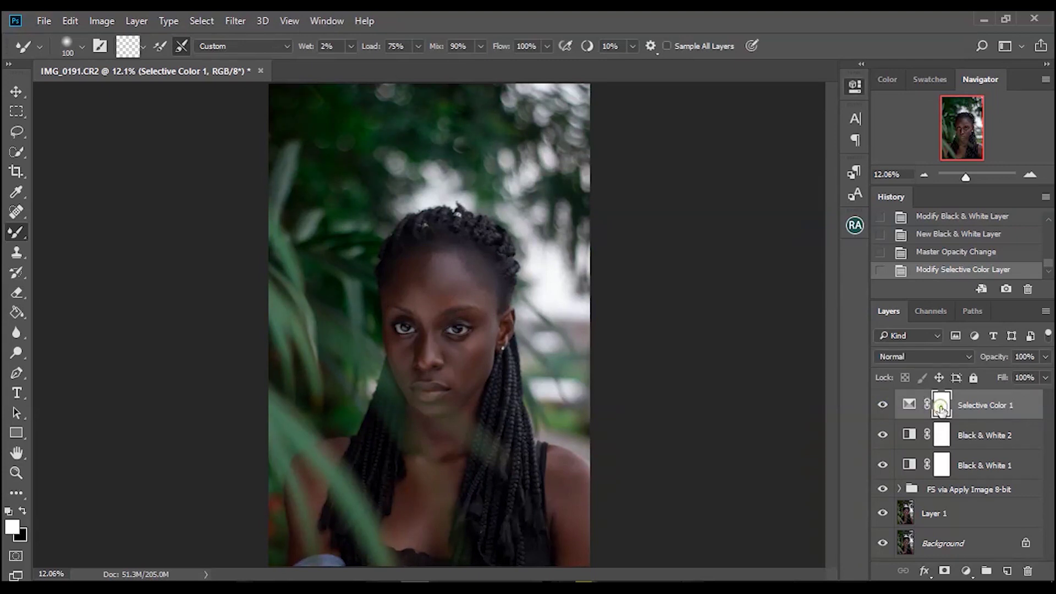
left_click(910, 404)
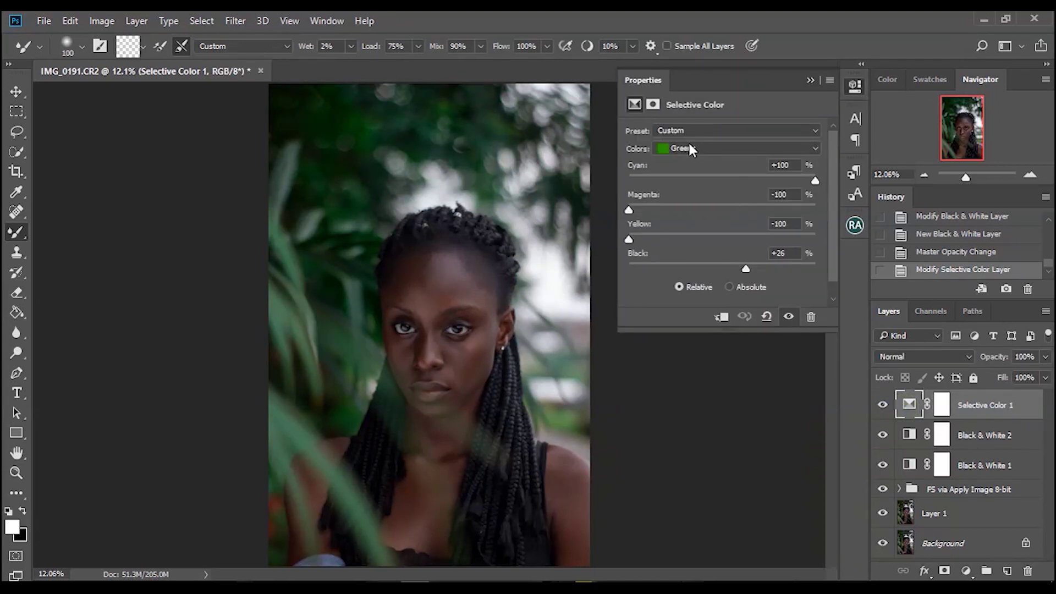
left_click_drag(750, 177, 811, 179)
Step: Switch Selective Color 1 to Reds, set Cyan -5, Magenta -3, Yellow +4, and compare
left_click(721, 144)
left_click(719, 162)
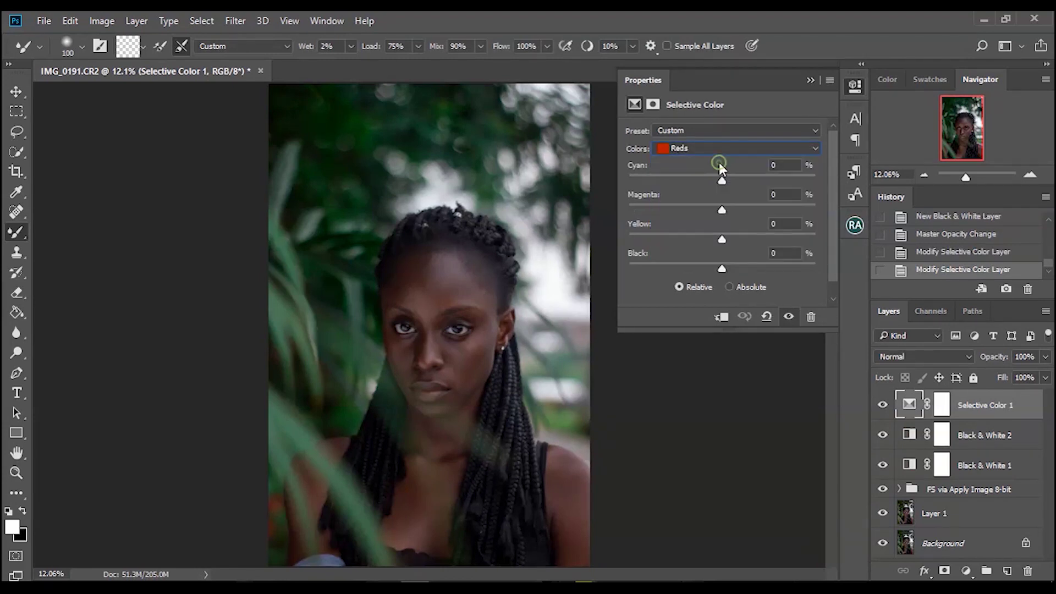
left_click_drag(721, 180, 728, 239)
mouse_move(718, 266)
left_mouse_down()
mouse_move(707, 267)
mouse_move(734, 269)
mouse_move(704, 272)
mouse_move(722, 274)
left_mouse_up()
left_click(882, 405)
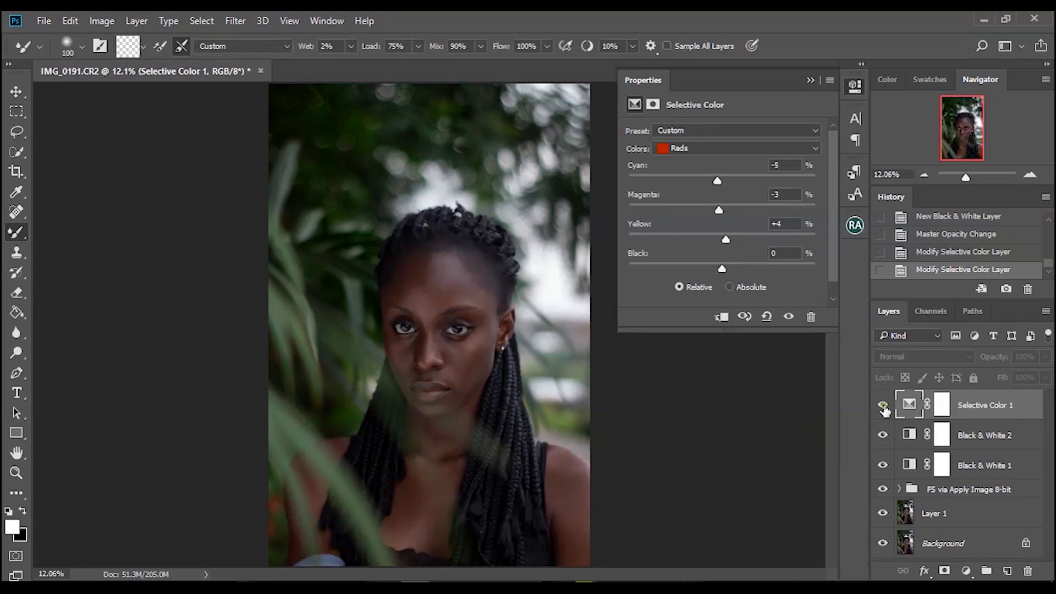
left_click(883, 406)
left_click(966, 571)
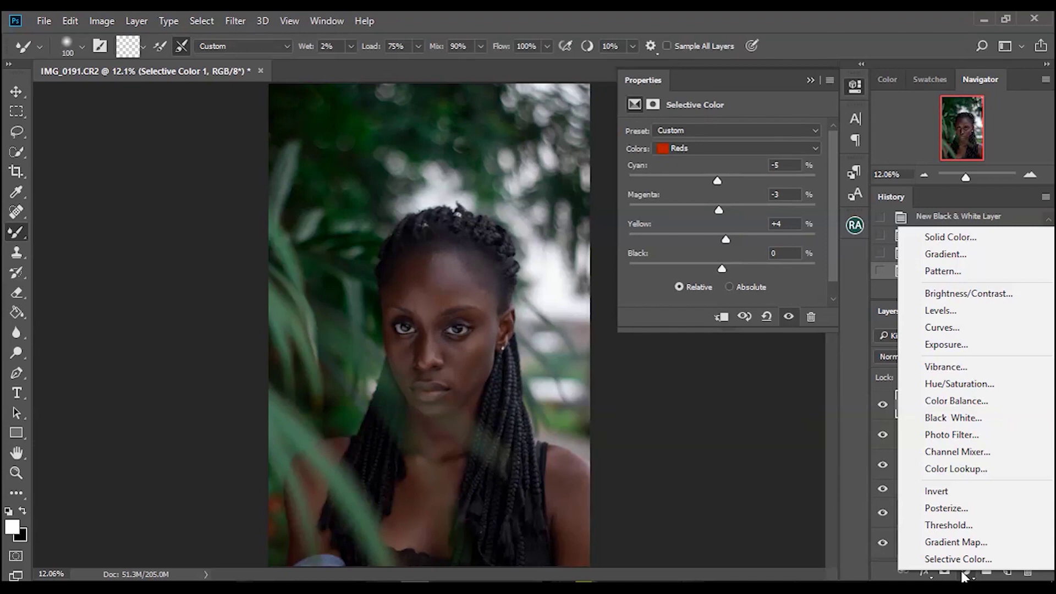
Step: Add Color Balance 1 and set its Shadows Yellow–Blue to -2
left_click(948, 405)
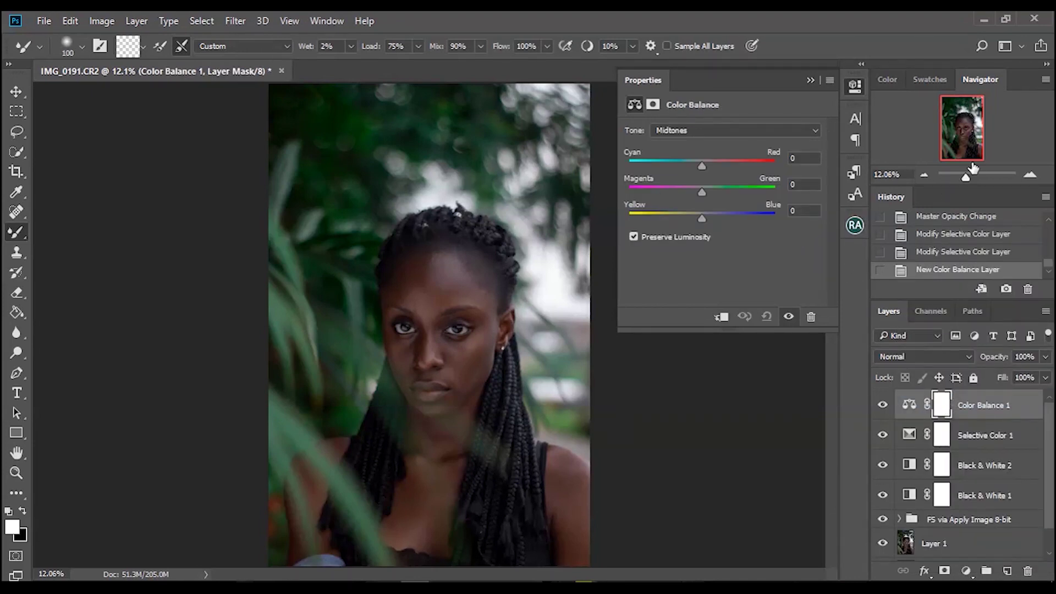
left_click_drag(977, 177, 969, 175)
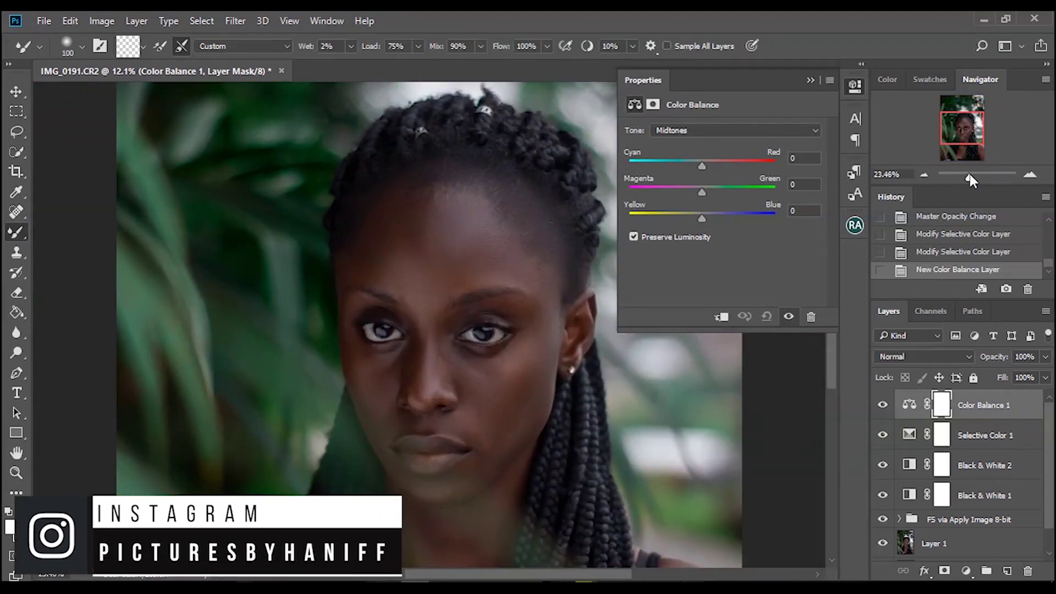
key("ctrl+0")
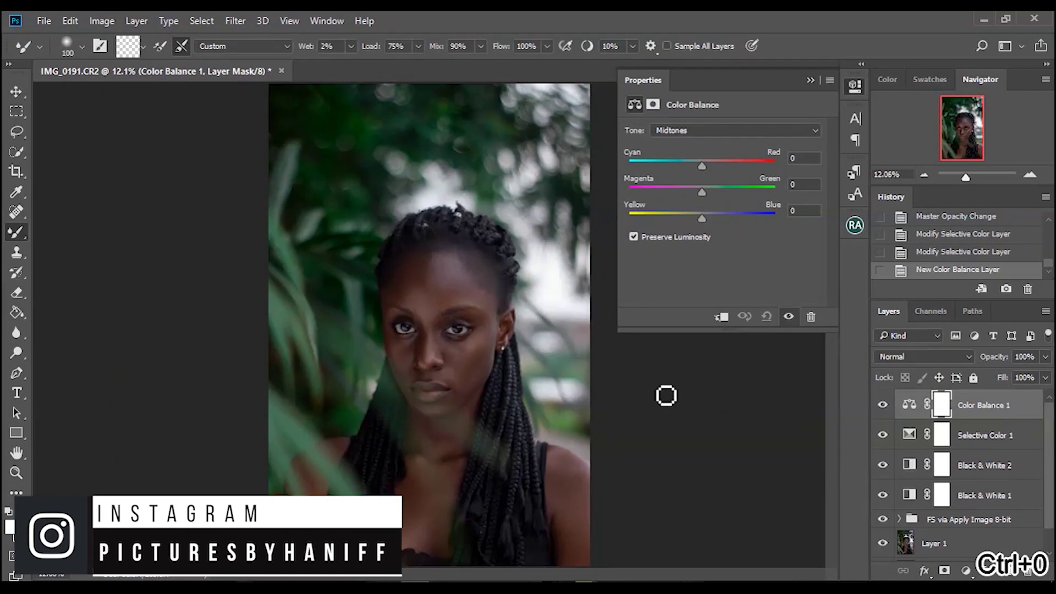
left_click(682, 130)
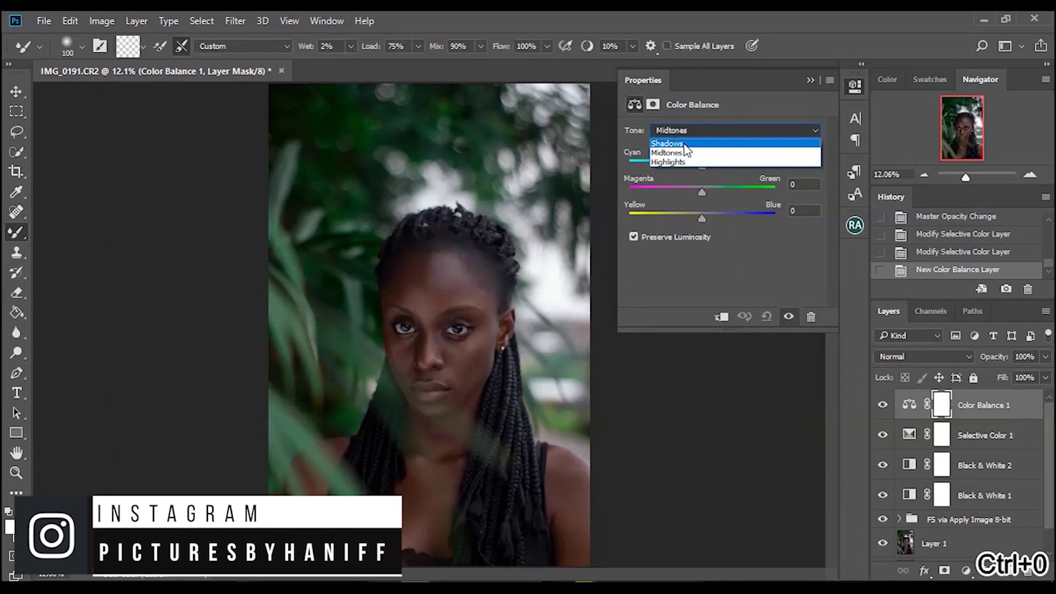
left_click(685, 144)
mouse_move(696, 213)
left_mouse_down()
mouse_move(684, 216)
mouse_move(698, 214)
left_mouse_up()
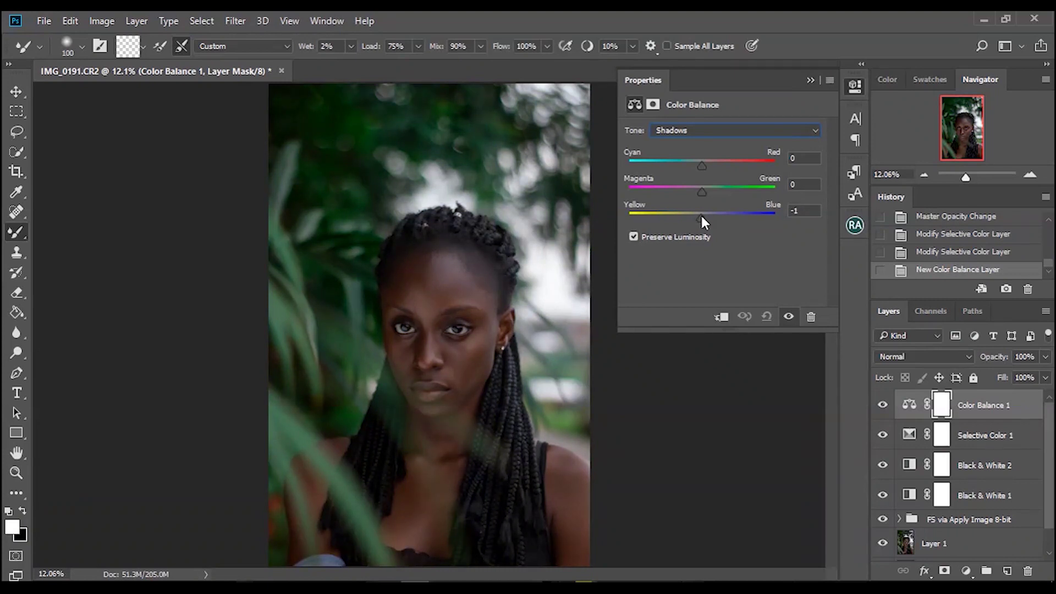
left_click_drag(701, 213, 698, 213)
Step: Move Black & White 2 above Color Balance 1
left_click(998, 464)
left_click(998, 464)
left_click_drag(999, 465, 992, 402)
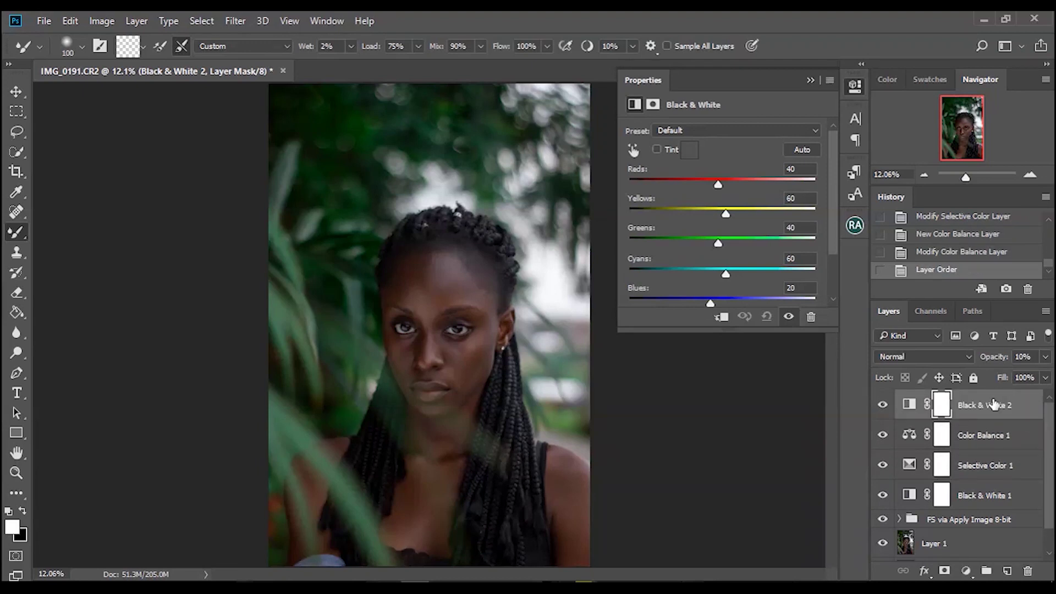
Step: Reopen Color Balance 1 and check Shadows: Yellow–Blue -2, Cyan–Red back to neutral
left_click(942, 435)
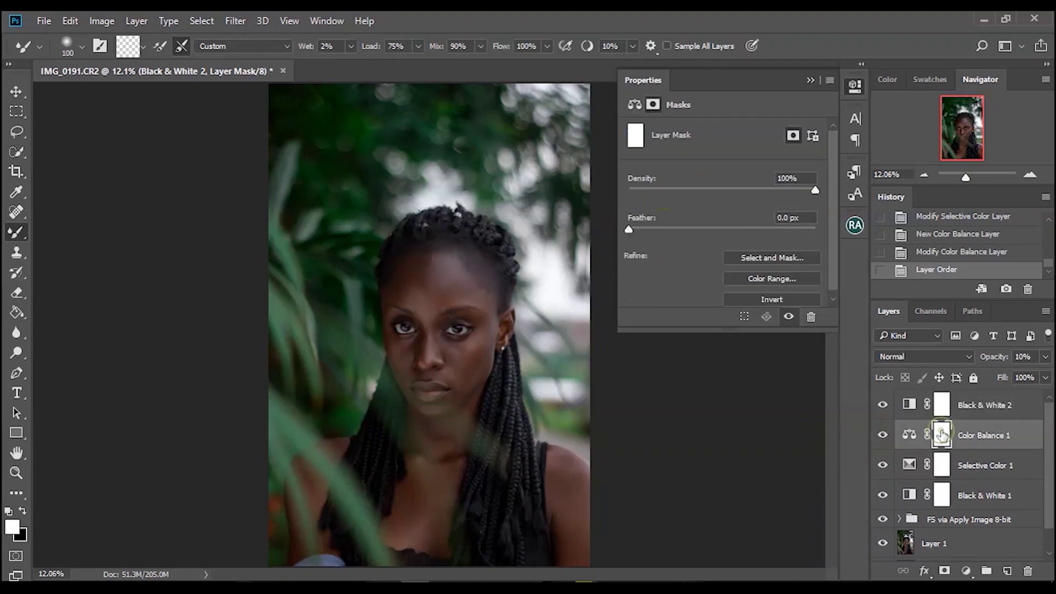
left_click(909, 437)
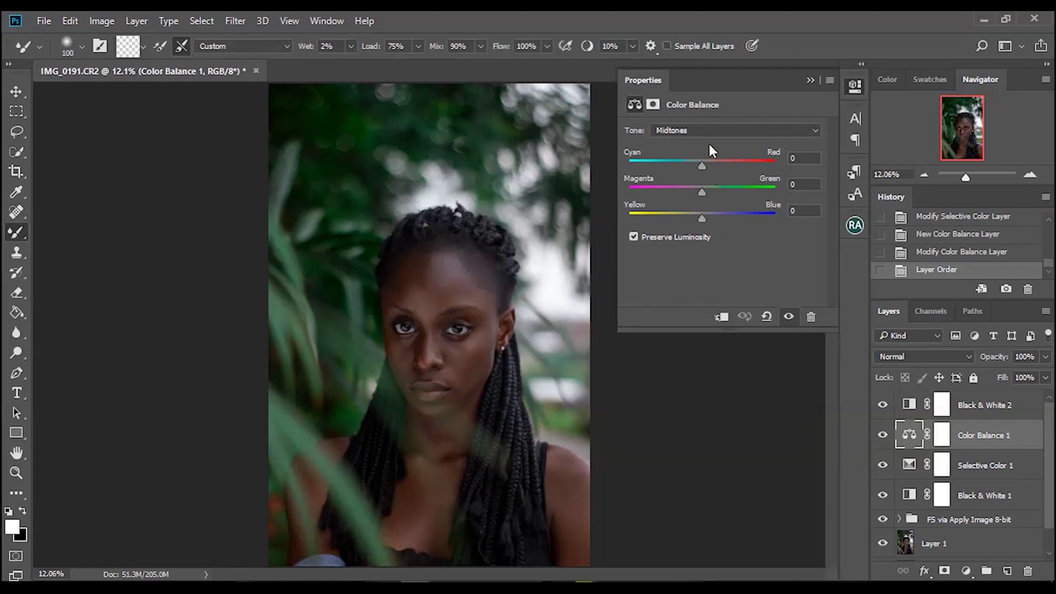
left_click(706, 131)
left_click(701, 142)
left_click(701, 215)
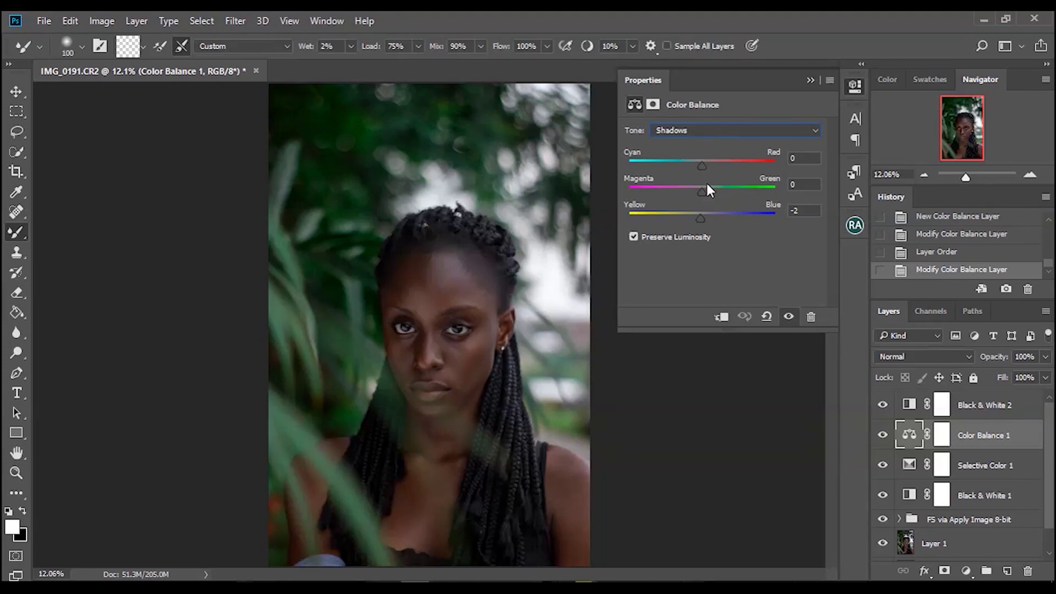
left_click_drag(702, 165, 705, 166)
left_click_drag(702, 167, 702, 158)
Step: Set Color Balance 1's Highlights to Cyan–Red -4 and Yellow–Blue +3
left_click(689, 132)
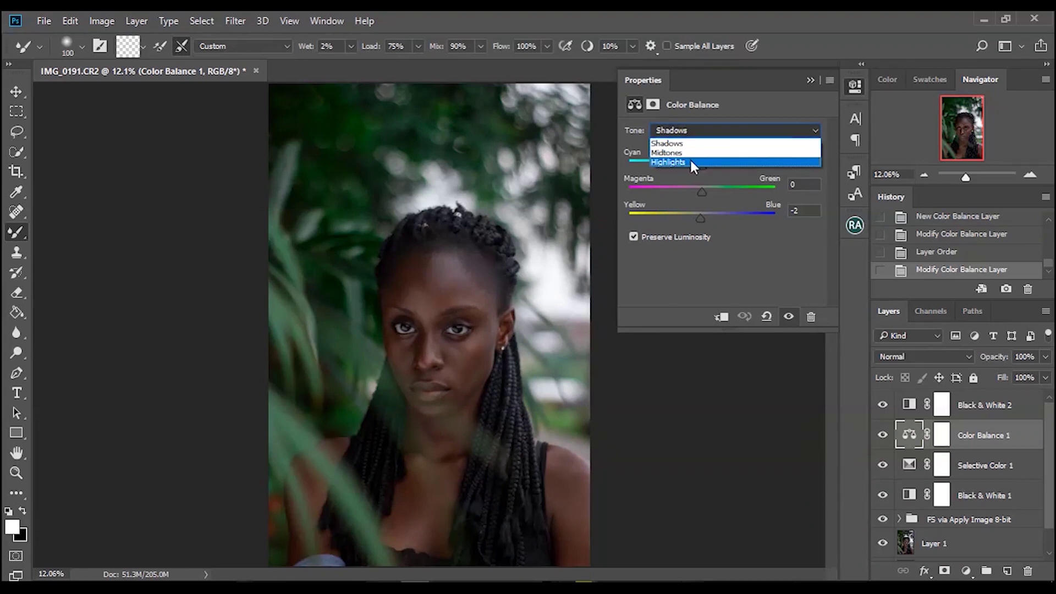
left_click(690, 160)
left_click_drag(702, 164, 697, 165)
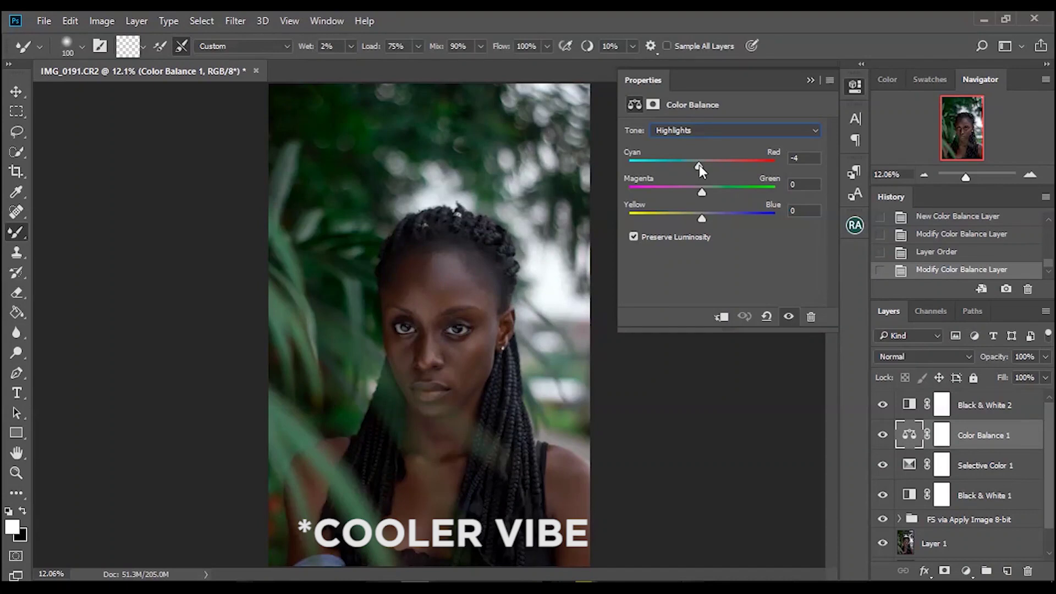
left_click_drag(705, 216, 707, 220)
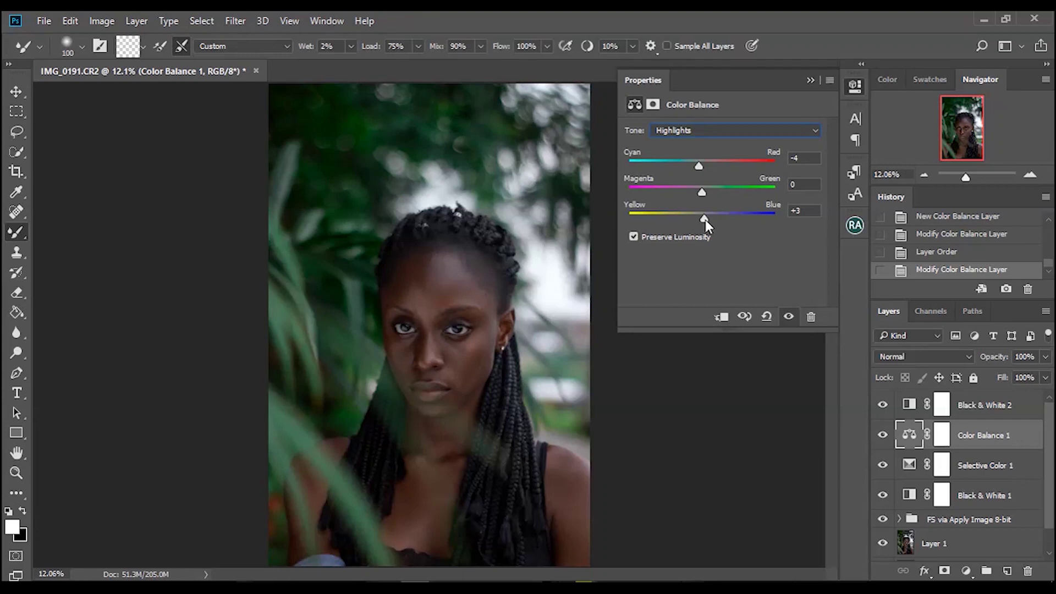
Step: Set Color Balance 1's Midtones to Cyan–Red +1 and Yellow–Blue -2
left_click(715, 127)
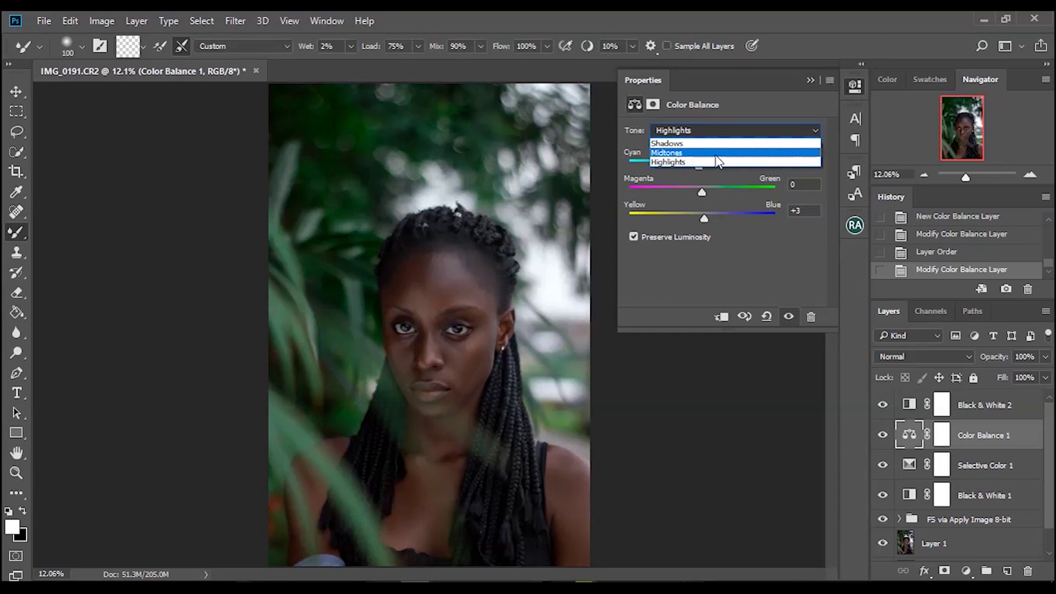
left_click(714, 153)
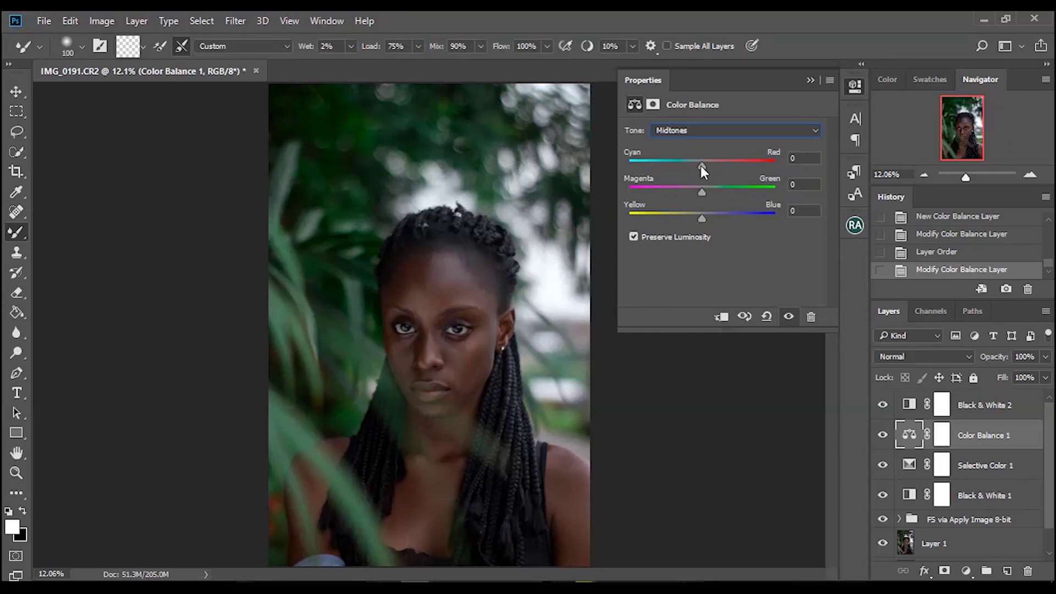
left_click(701, 165)
left_click_drag(702, 163, 704, 169)
left_click_drag(702, 219, 698, 220)
Step: Toggle Color Balance 1 on and off to compare the warmed portrait
left_click_drag(964, 178, 970, 177)
left_click(883, 435)
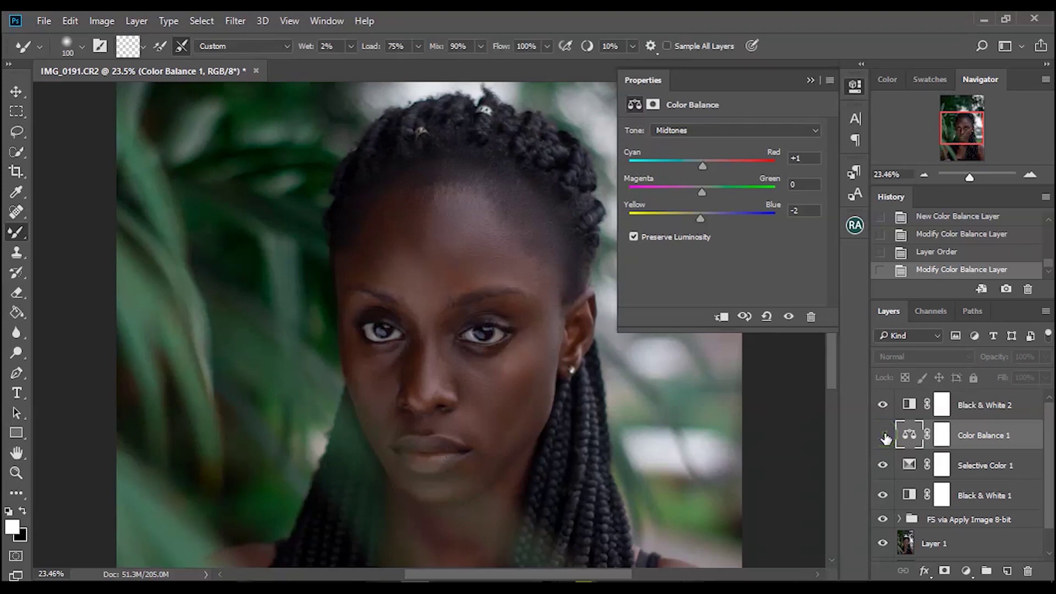
left_click(883, 435)
left_click(883, 435)
left_click(883, 436)
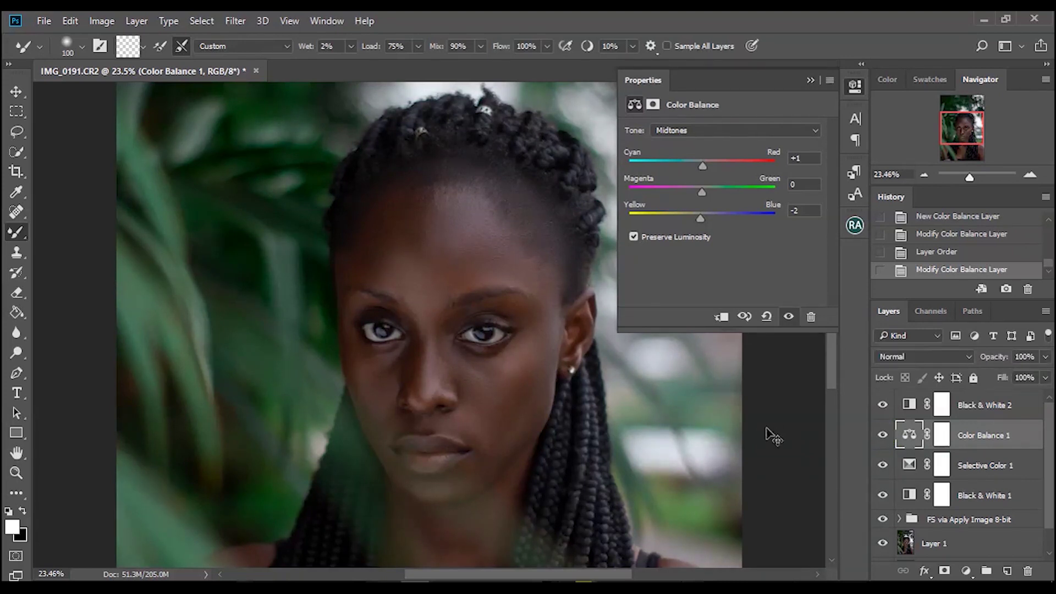
key("ctrl+0")
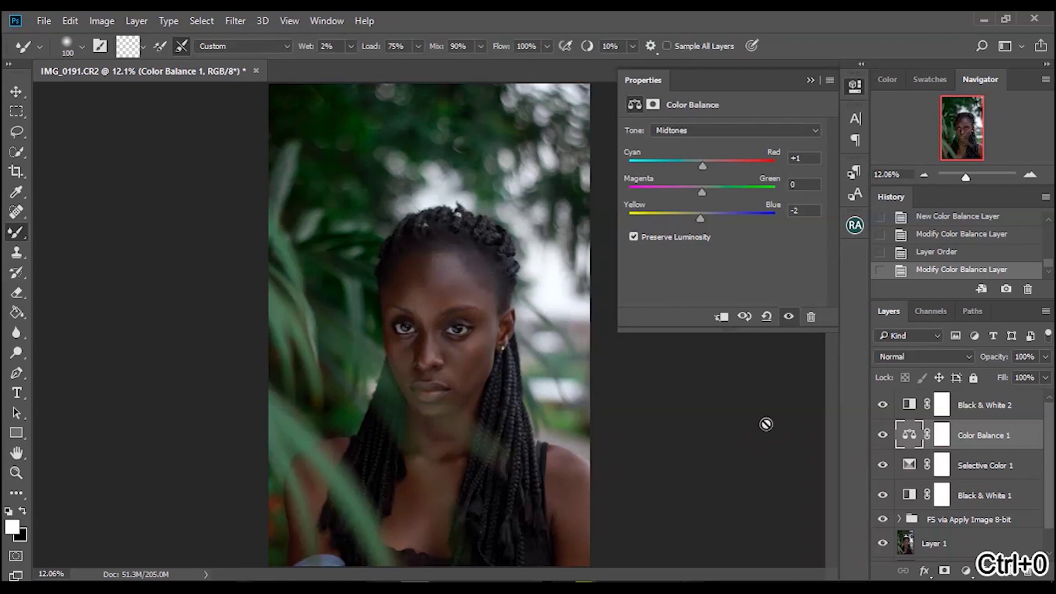
left_click(809, 80)
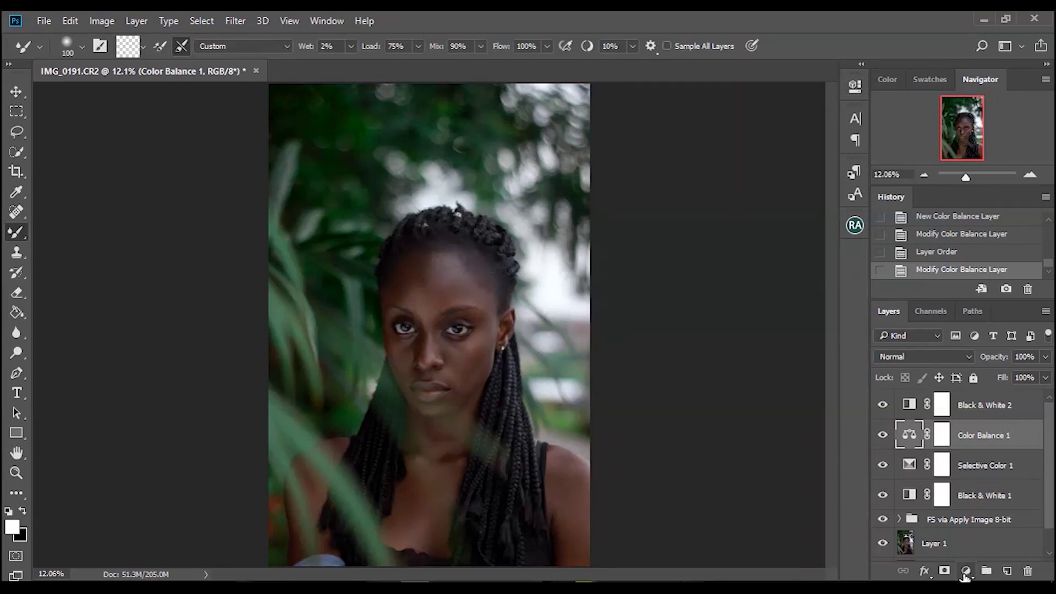
left_click(966, 571)
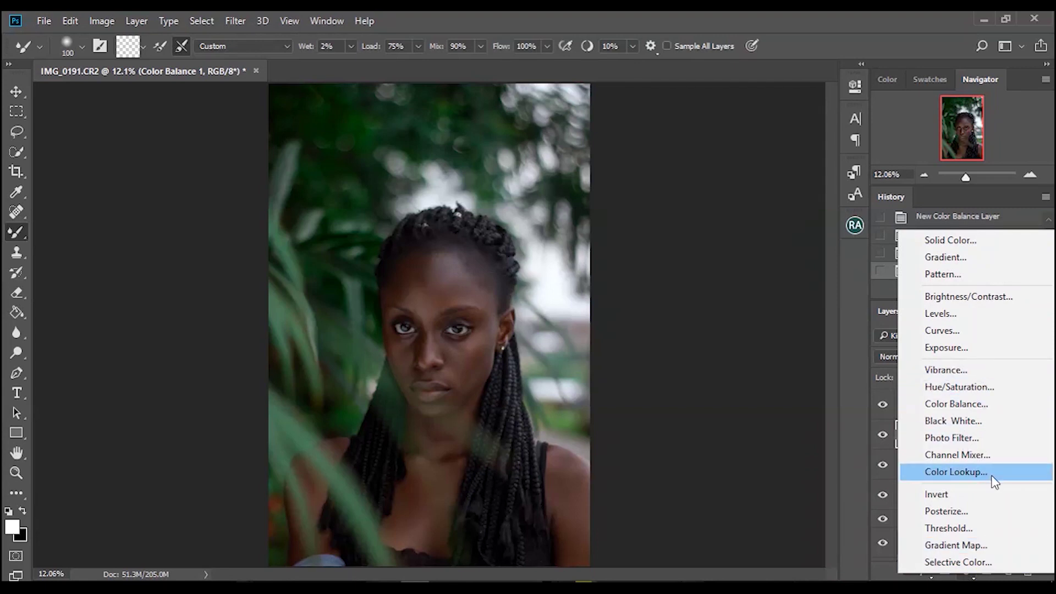
Step: Add Selective Color 2 above Black & White 2 and set Blues to Cyan +100, Magenta -90, Yellow -69
left_click(958, 562)
mouse_move(993, 443)
left_mouse_down()
mouse_move(990, 395)
mouse_move(989, 437)
left_mouse_up()
left_click(730, 149)
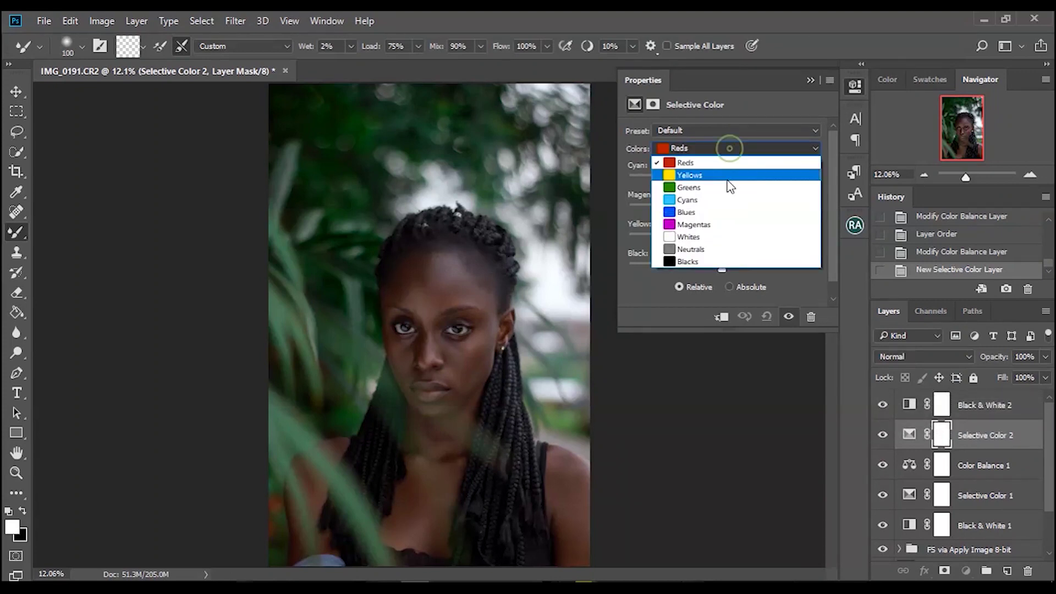
left_click(726, 218)
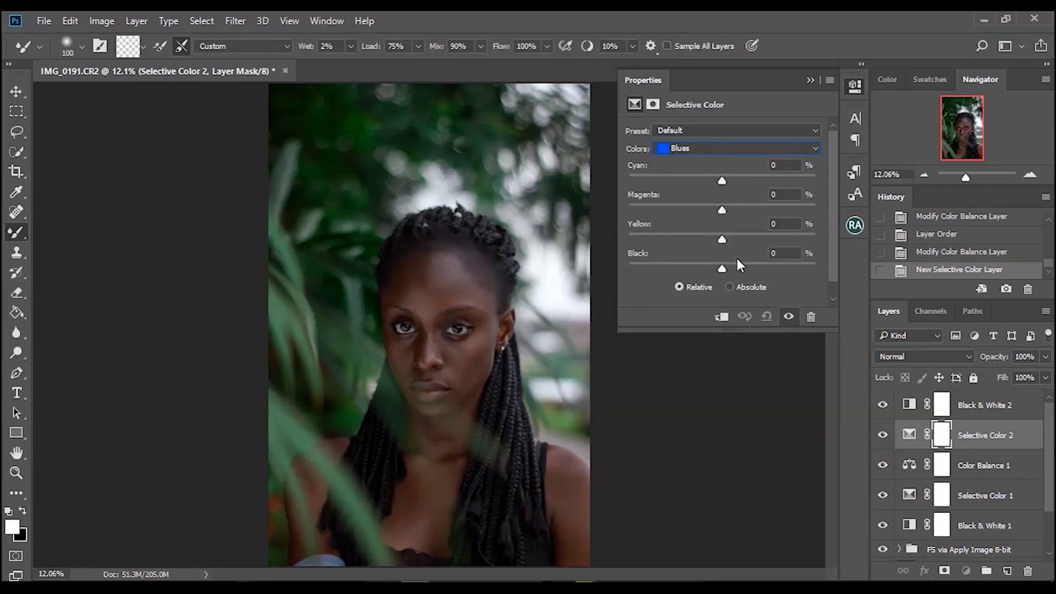
left_click_drag(721, 181, 815, 194)
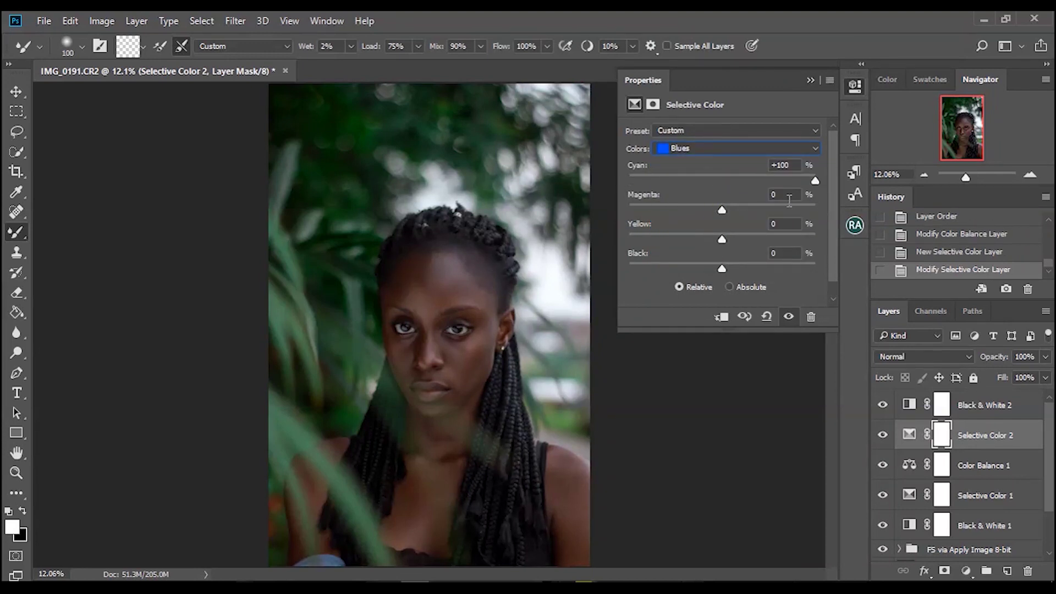
left_click_drag(722, 209, 638, 284)
left_click_drag(686, 233, 718, 321)
left_click(811, 80)
Step: Add Channel Mixer 1 with Red output's Red at +88 and wrap it into Group 1
left_click(967, 571)
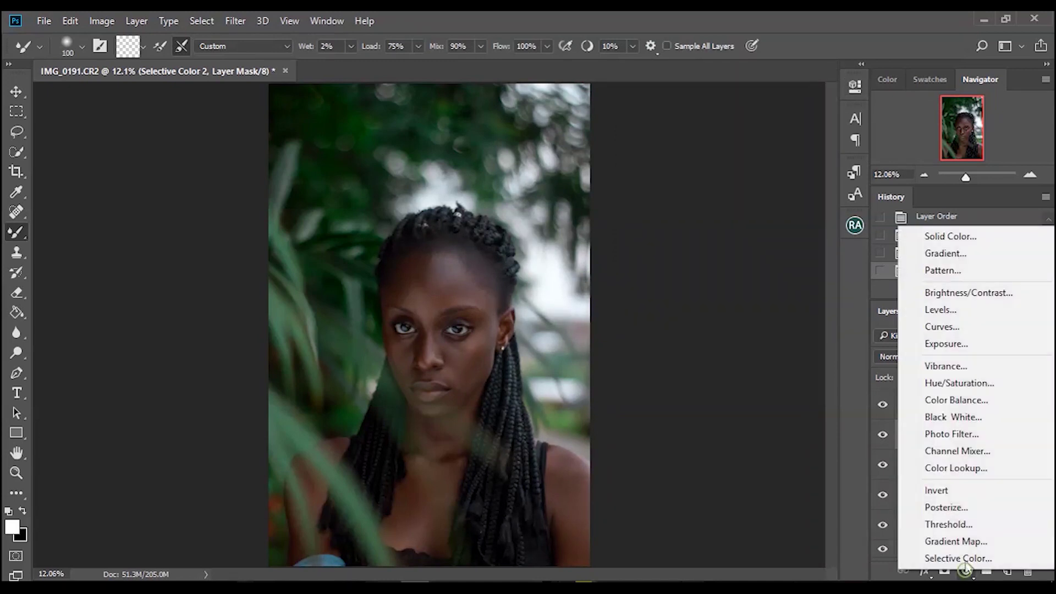
left_click(970, 454)
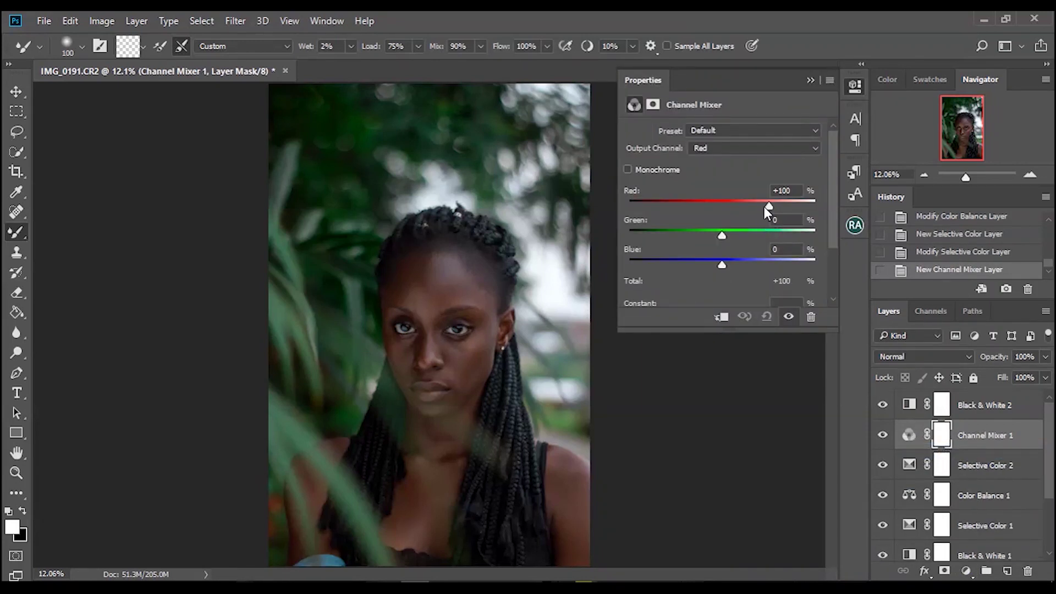
left_click_drag(767, 205, 765, 206)
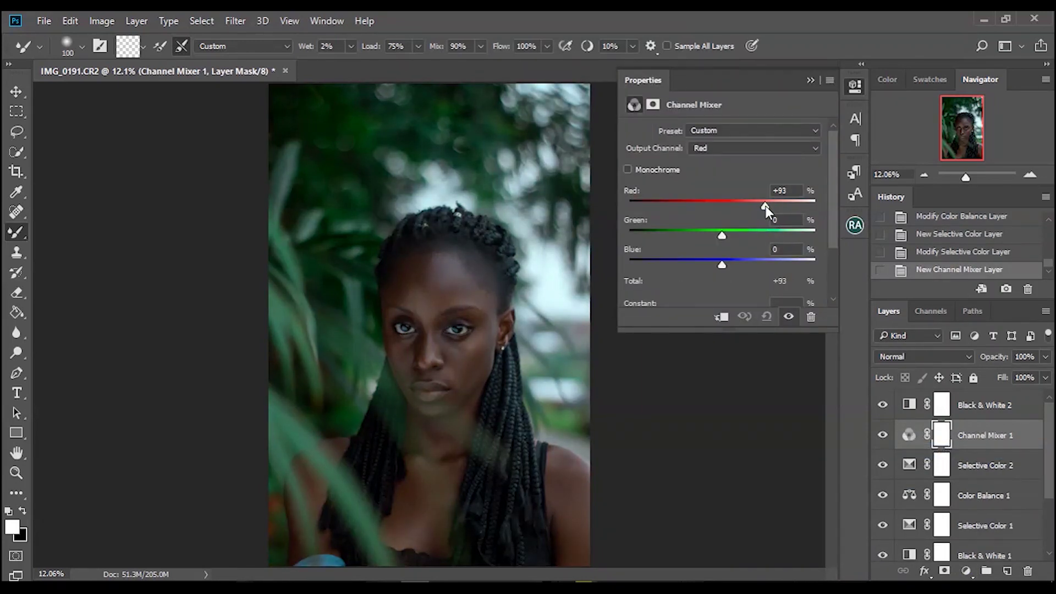
left_click_drag(767, 206, 767, 205)
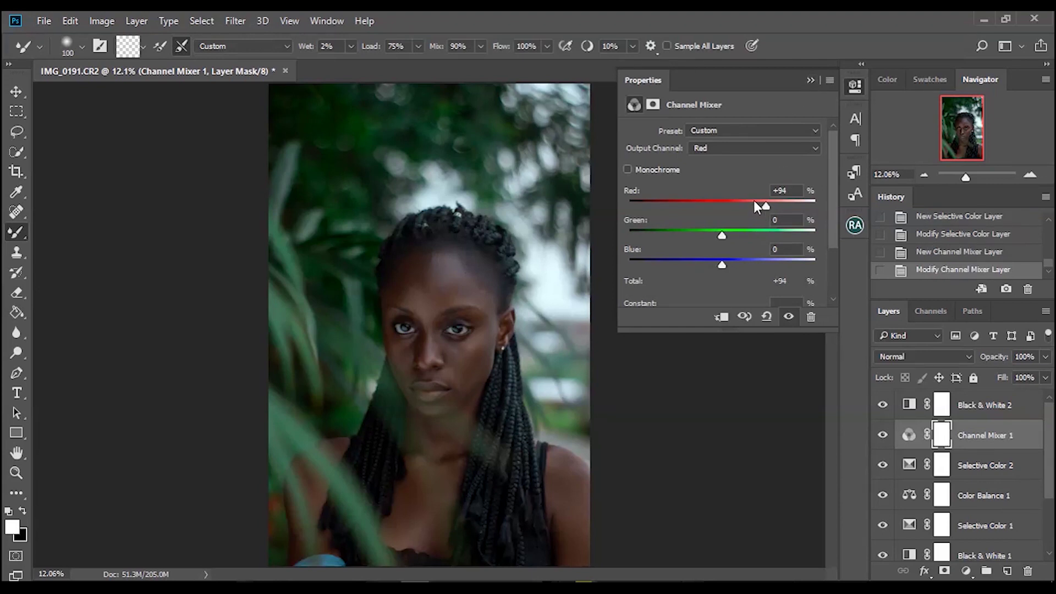
left_click_drag(754, 201, 760, 202)
left_click(810, 79)
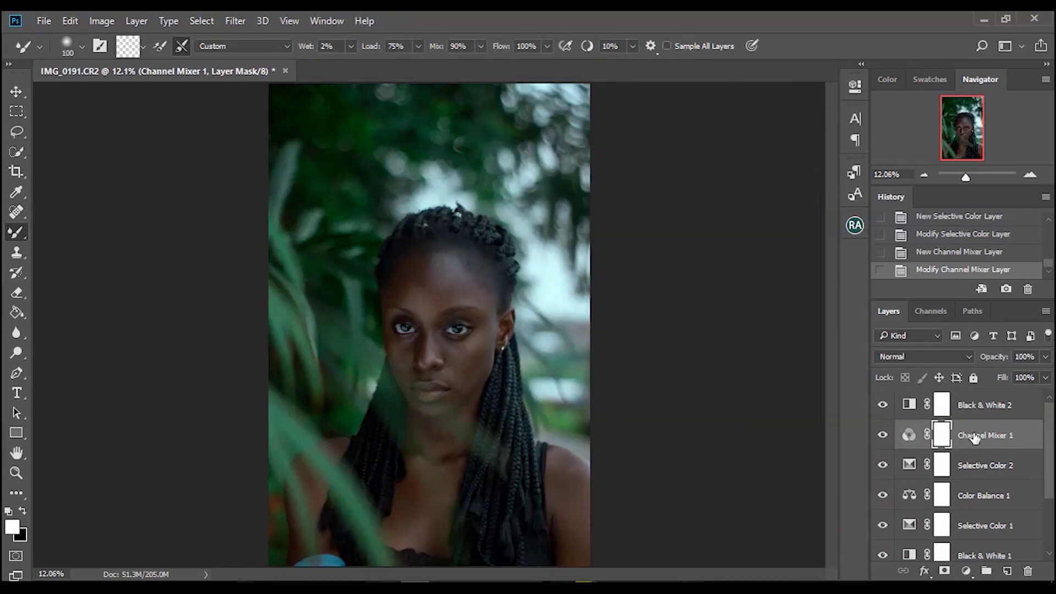
left_click_drag(973, 438, 986, 571)
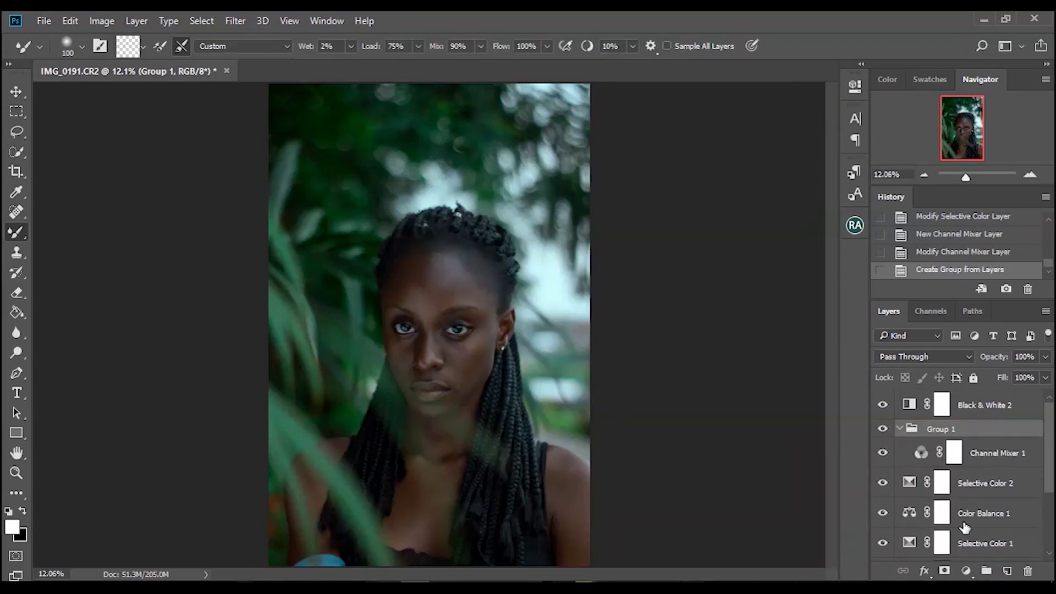
left_click(899, 428)
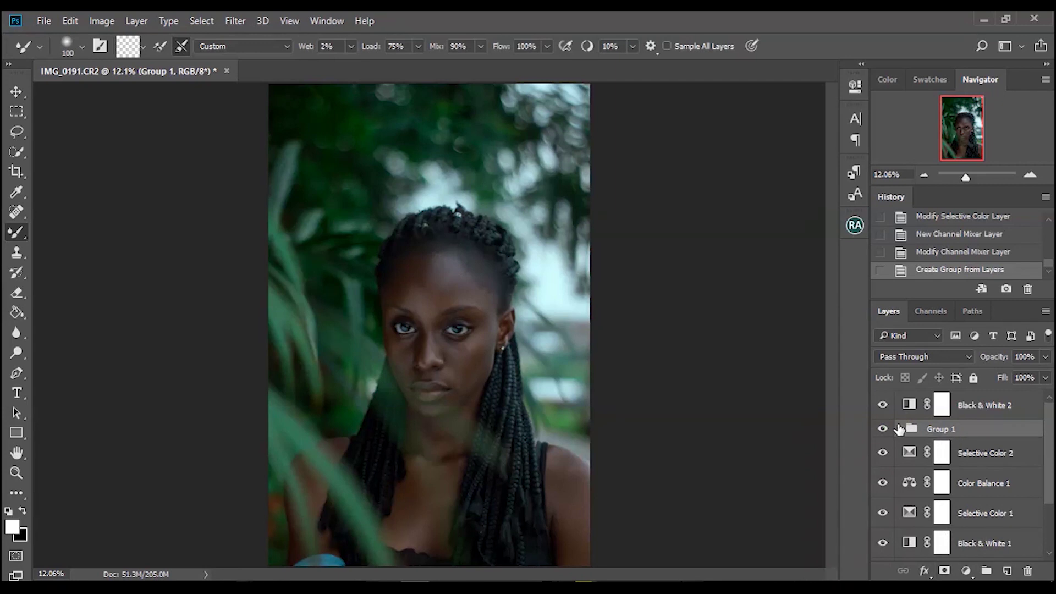
Step: Add a layer mask to Group 1 and ready an enlarged black Brush
left_click(945, 571)
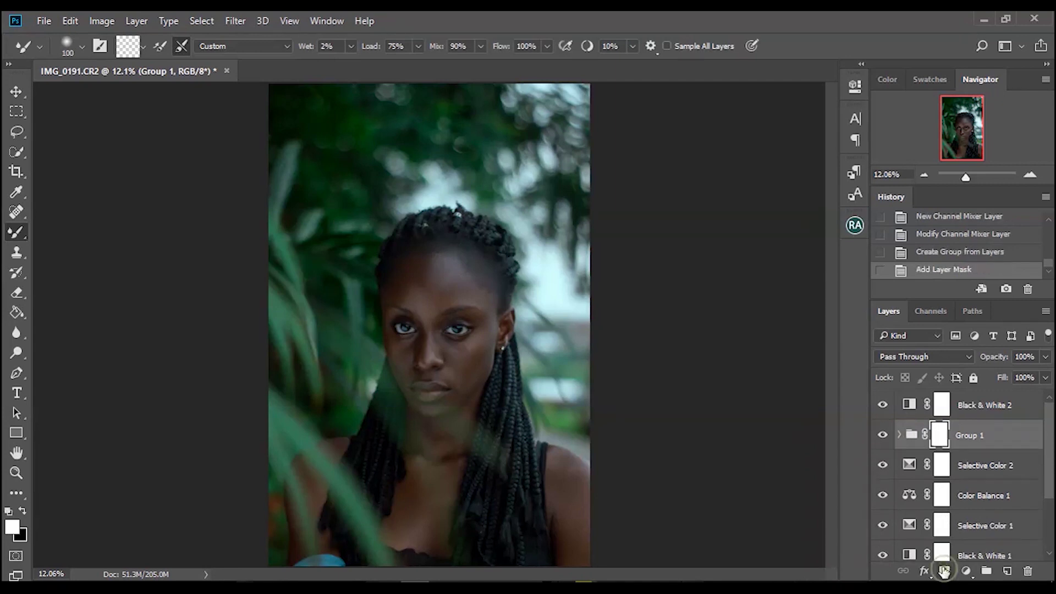
right_click(19, 231)
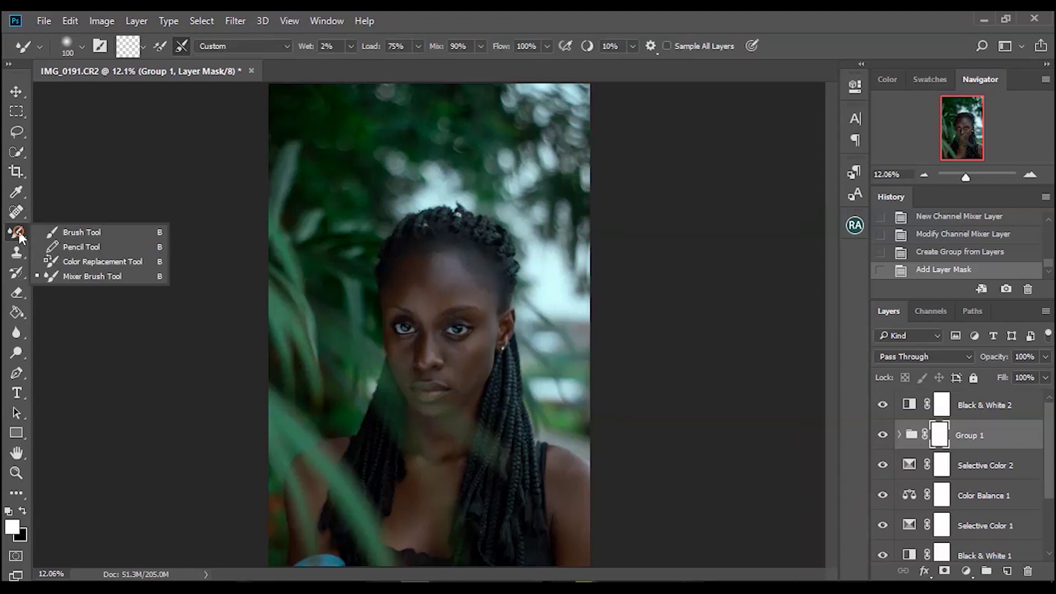
left_click(55, 231)
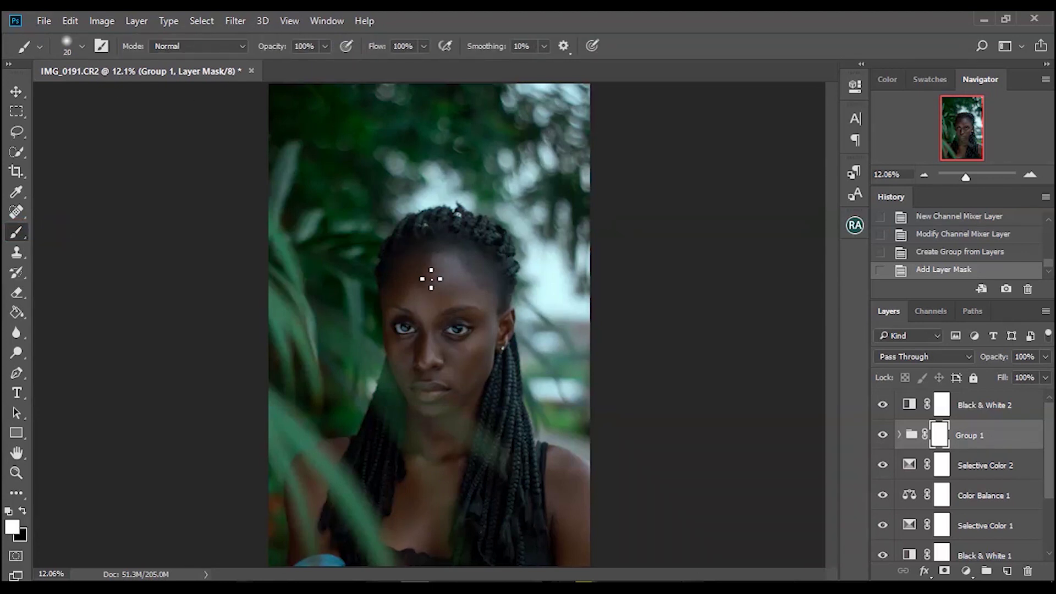
key("bracketright")
key("bracketright")
key("bracketright")
key("bracketright")
key("bracketright")
key("bracketright")
key("bracketright")
key("bracketright")
key("bracketright")
key("bracketright")
key("bracketright")
key("bracketright")
key("bracketright")
key("bracketright")
key("bracketright")
key("bracketright")
key("bracketright")
key("bracketright")
left_click(446, 267)
left_click(23, 512)
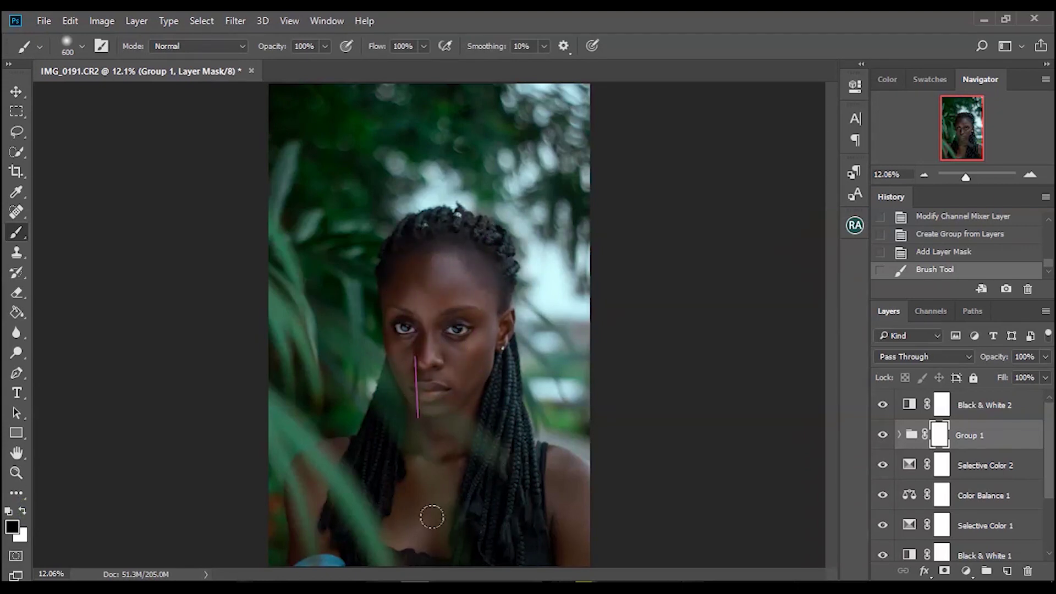
Step: Paint the mask black over the woman's chest, hair and neck, comparing as you go
mouse_move(427, 481)
left_mouse_down()
mouse_move(469, 457)
mouse_move(455, 445)
mouse_move(562, 539)
mouse_move(551, 460)
mouse_move(607, 546)
mouse_move(554, 456)
mouse_move(581, 484)
mouse_move(357, 545)
mouse_move(457, 530)
mouse_move(330, 501)
mouse_move(360, 483)
mouse_move(335, 454)
mouse_move(302, 469)
mouse_move(296, 461)
mouse_move(306, 541)
mouse_move(287, 467)
mouse_move(361, 445)
mouse_move(305, 439)
mouse_move(430, 460)
mouse_move(426, 474)
mouse_move(385, 327)
mouse_move(410, 400)
mouse_move(393, 227)
mouse_move(439, 361)
mouse_move(451, 231)
mouse_move(491, 278)
mouse_move(412, 251)
mouse_move(489, 317)
mouse_move(477, 322)
mouse_move(472, 273)
mouse_move(493, 416)
mouse_move(484, 252)
mouse_move(431, 221)
mouse_move(405, 231)
mouse_move(497, 236)
mouse_move(424, 201)
mouse_move(390, 227)
mouse_move(493, 239)
mouse_move(414, 238)
mouse_move(451, 316)
mouse_move(443, 465)
mouse_move(450, 329)
mouse_move(494, 491)
mouse_move(599, 547)
mouse_move(513, 453)
mouse_move(584, 546)
mouse_move(555, 453)
mouse_move(575, 472)
mouse_move(523, 434)
mouse_move(550, 448)
mouse_move(546, 438)
mouse_move(529, 539)
mouse_move(512, 512)
mouse_move(478, 505)
mouse_move(370, 541)
mouse_move(616, 520)
left_mouse_up()
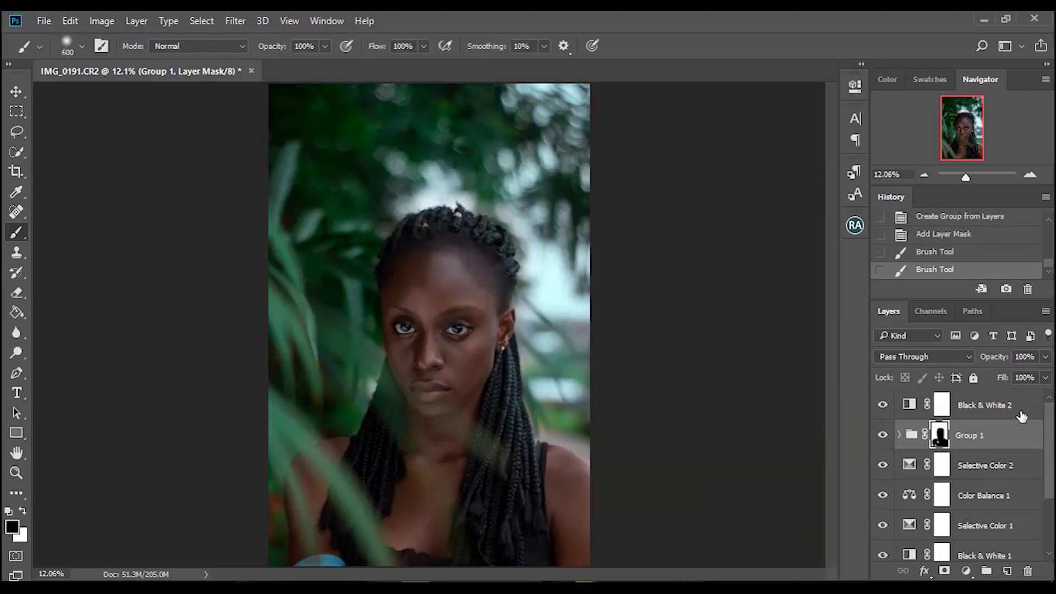
left_click(882, 436)
left_click(883, 435)
mouse_move(444, 534)
left_mouse_down()
mouse_move(395, 507)
mouse_move(356, 454)
mouse_move(392, 474)
mouse_move(354, 458)
mouse_move(303, 476)
left_mouse_up()
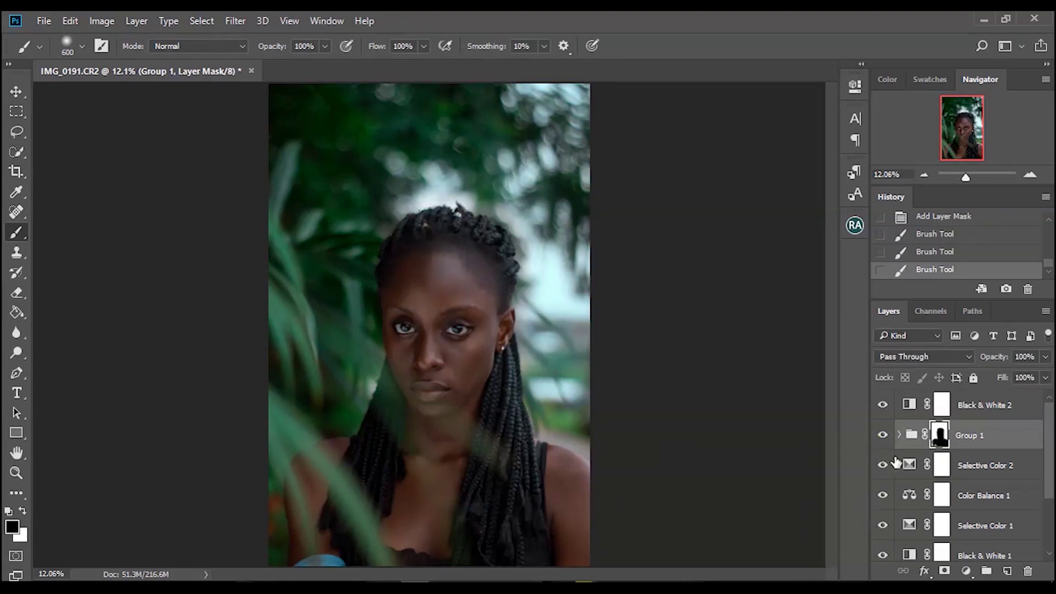
left_click(882, 435)
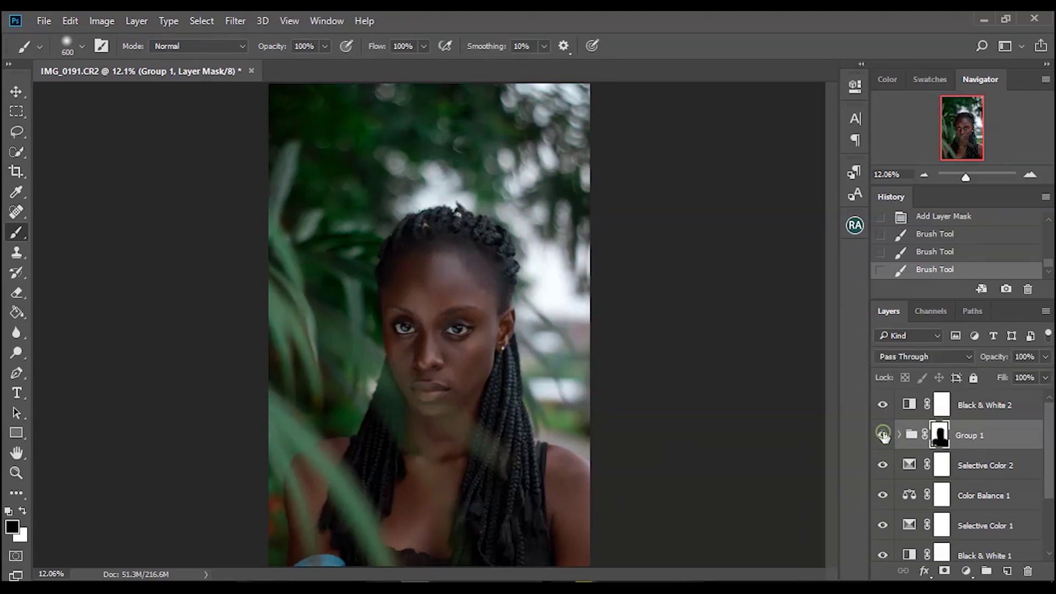
left_click(882, 435)
left_click(1046, 357)
Step: Lower Group 1's opacity from 36% to 30%, toggling it to compare
left_click_drag(1048, 375, 1020, 376)
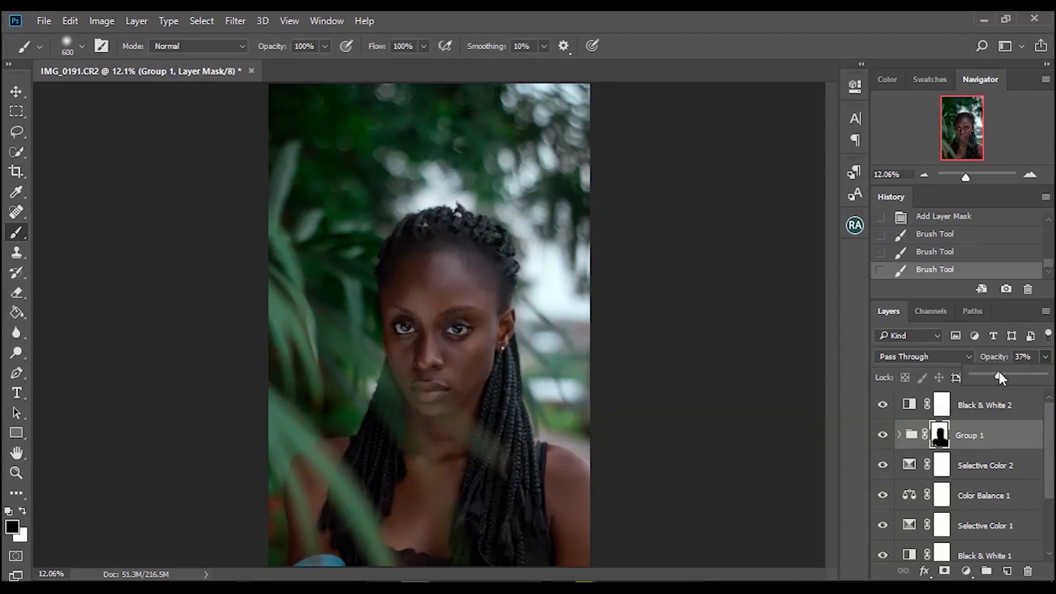
left_click_drag(998, 372, 998, 374)
left_click(882, 436)
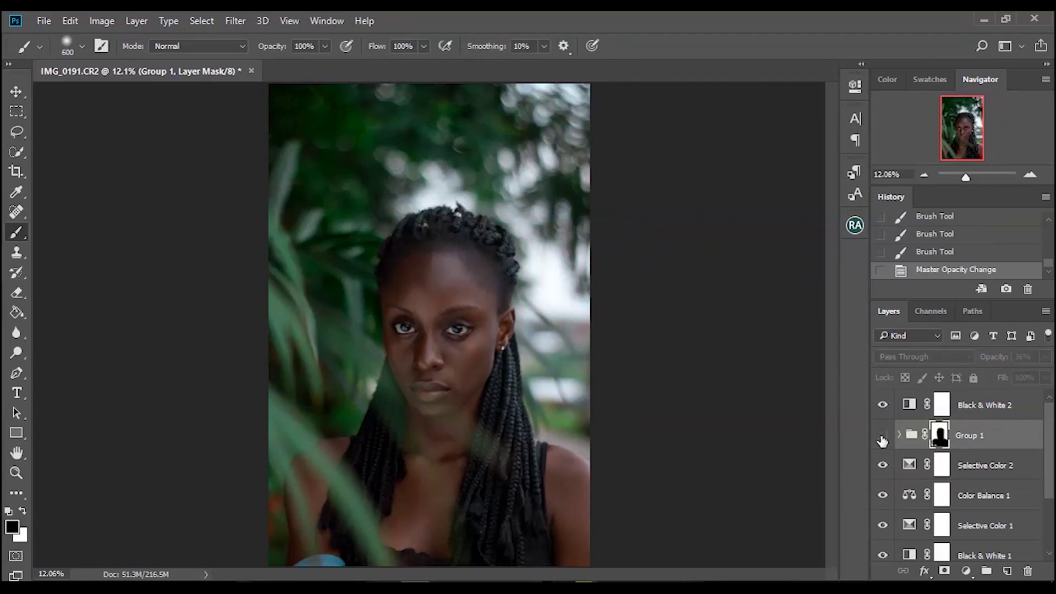
left_click(882, 438)
left_click(883, 439)
left_click(883, 437)
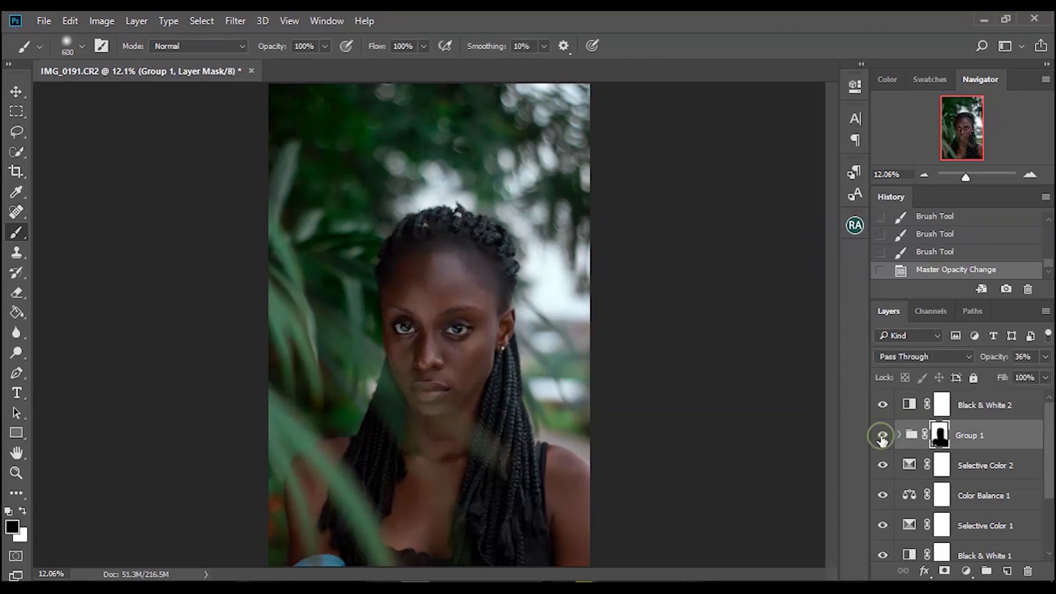
left_click(1045, 357)
left_click_drag(1000, 378, 994, 375)
left_click(889, 435)
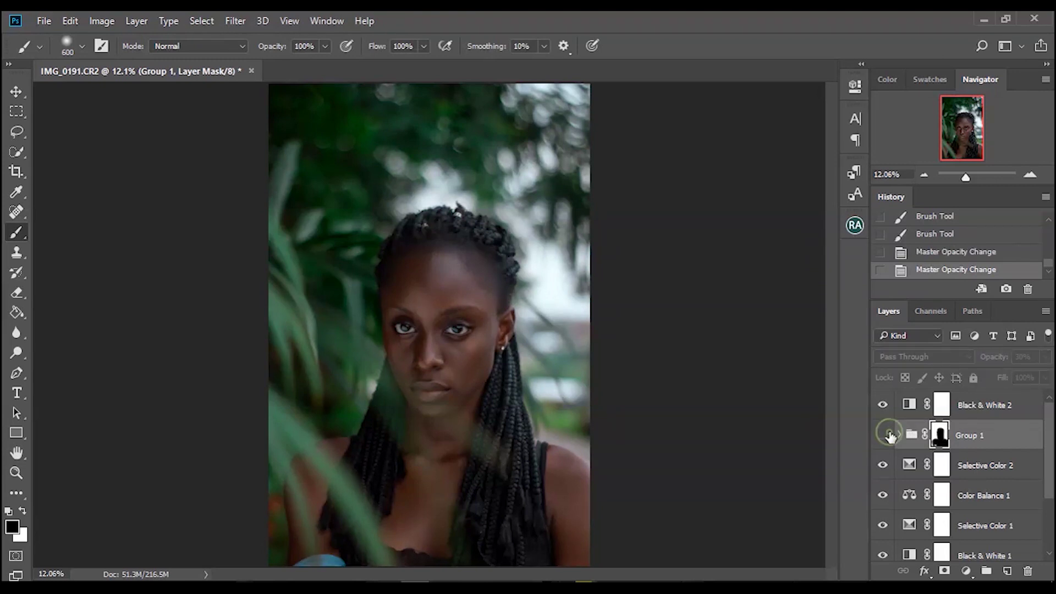
left_click(890, 435)
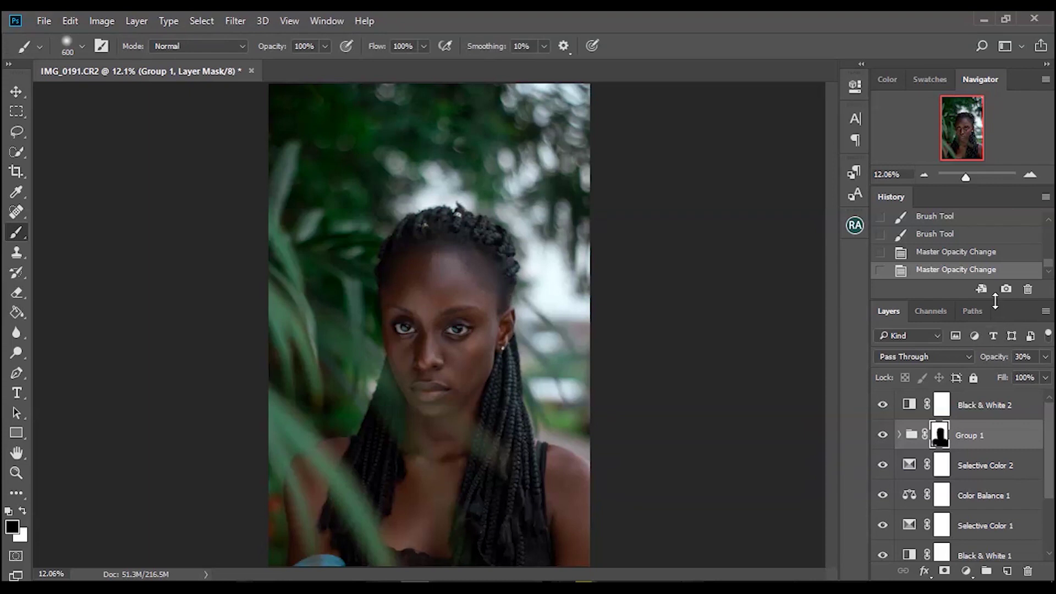
left_click_drag(996, 301, 991, 241)
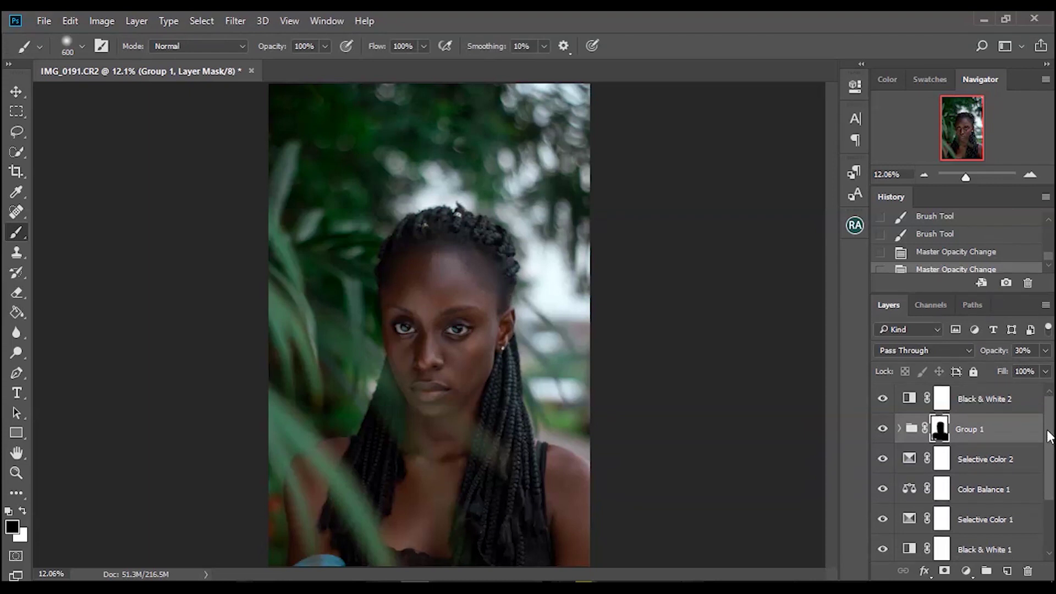
left_click_drag(1052, 435, 1052, 498)
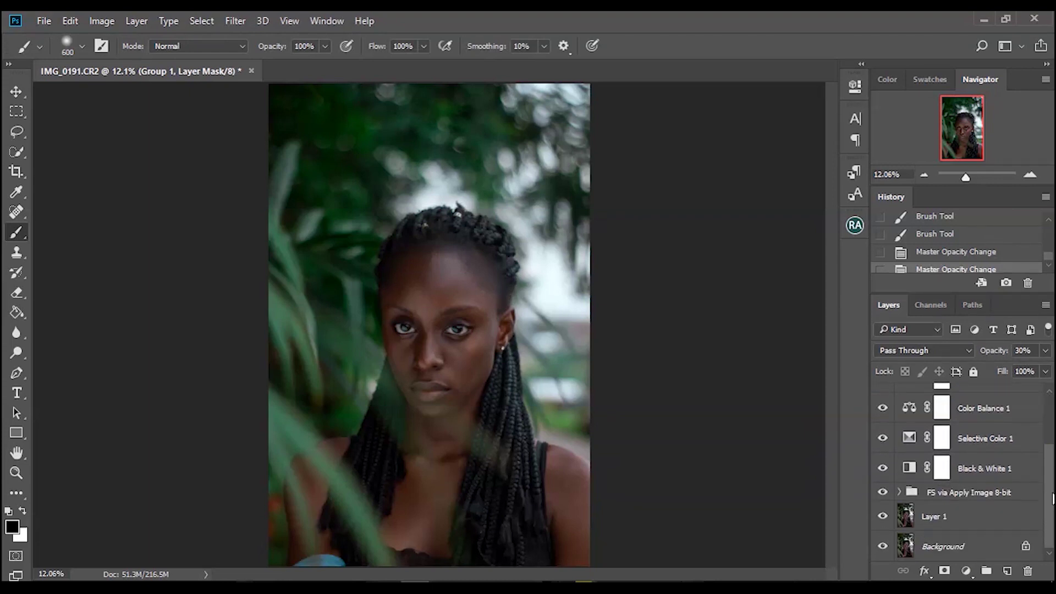
left_click(883, 546, "alt")
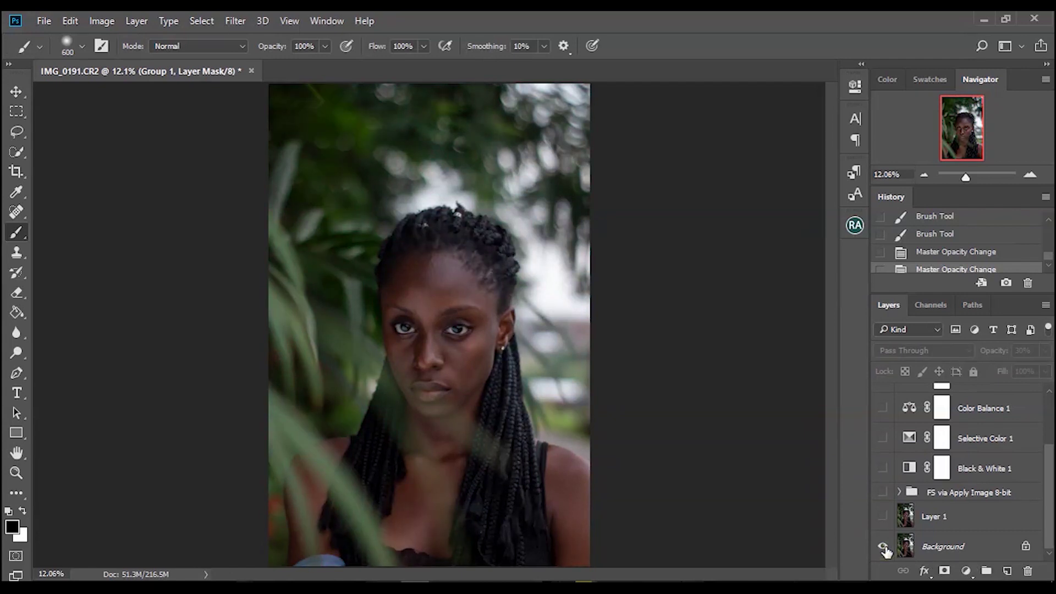
left_click(883, 547, "alt")
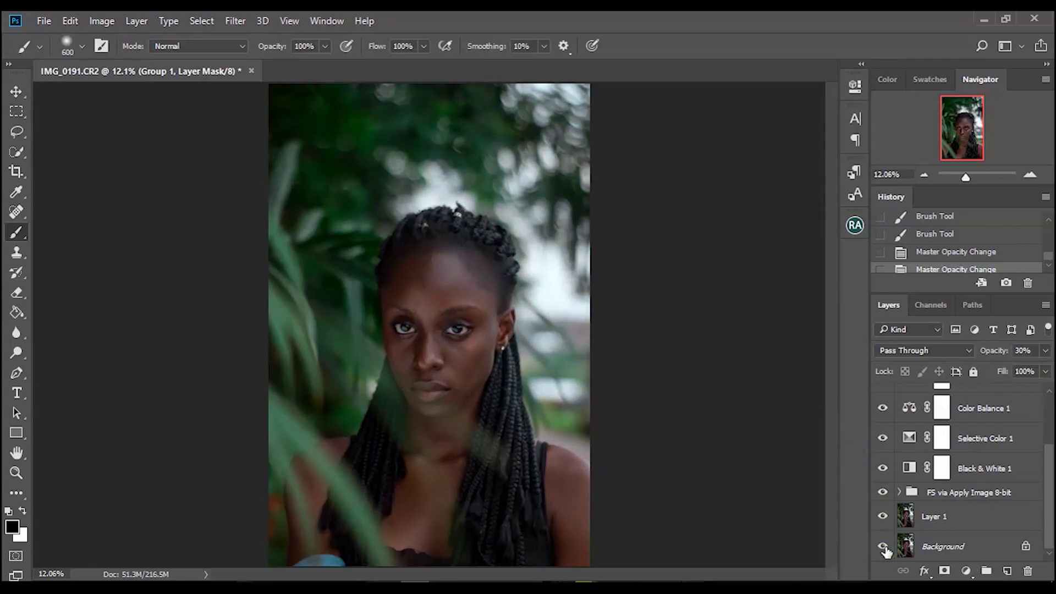
left_click(883, 546, "alt")
left_click(883, 546, "alt")
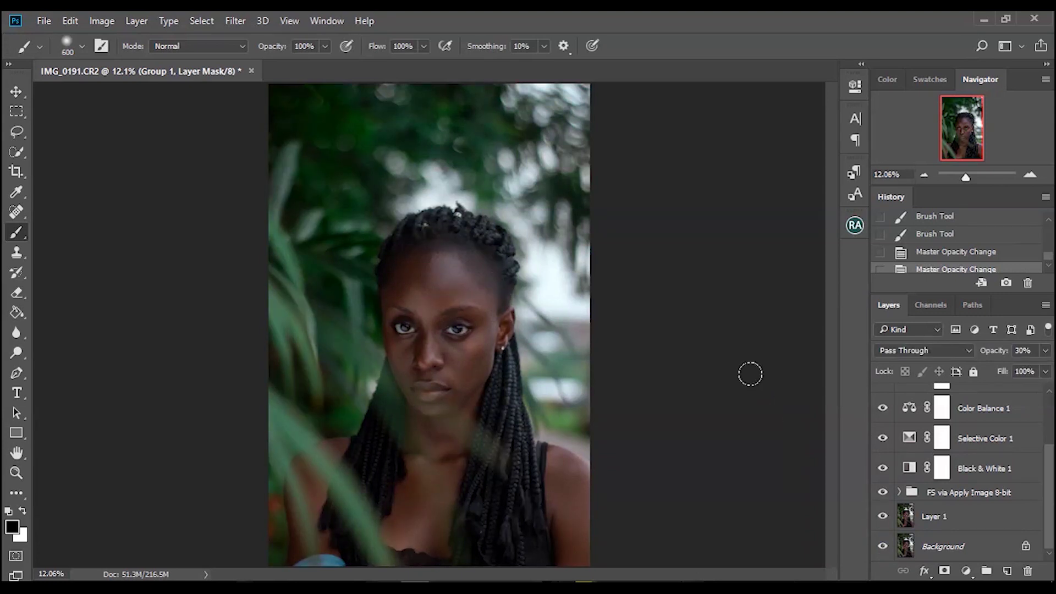